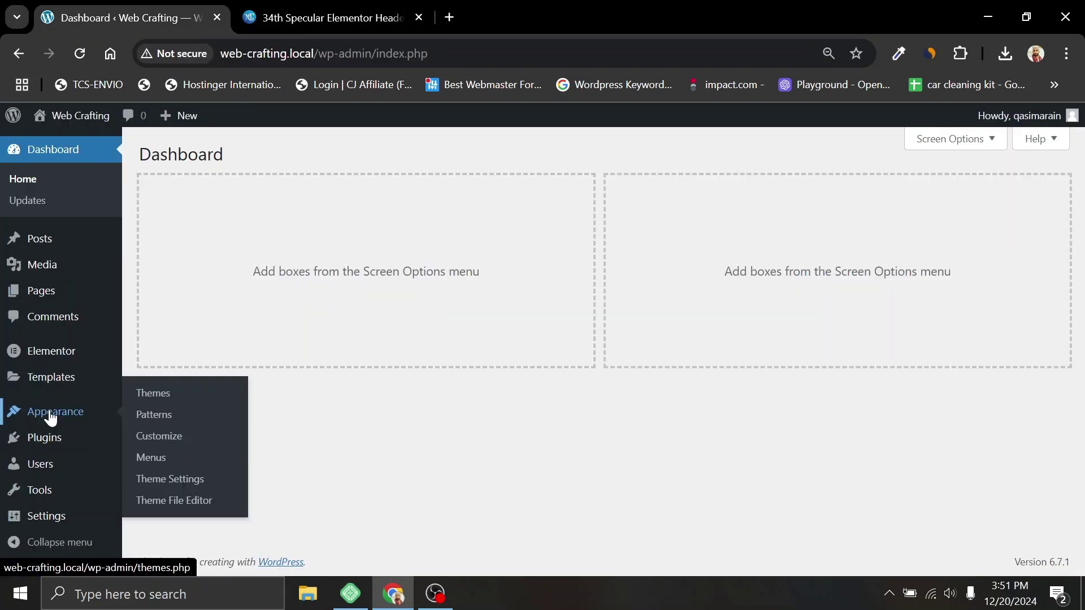
Step: Go to Appearance > Themes, where Hello Elementor 3.2.1 is the active theme
click(50, 418)
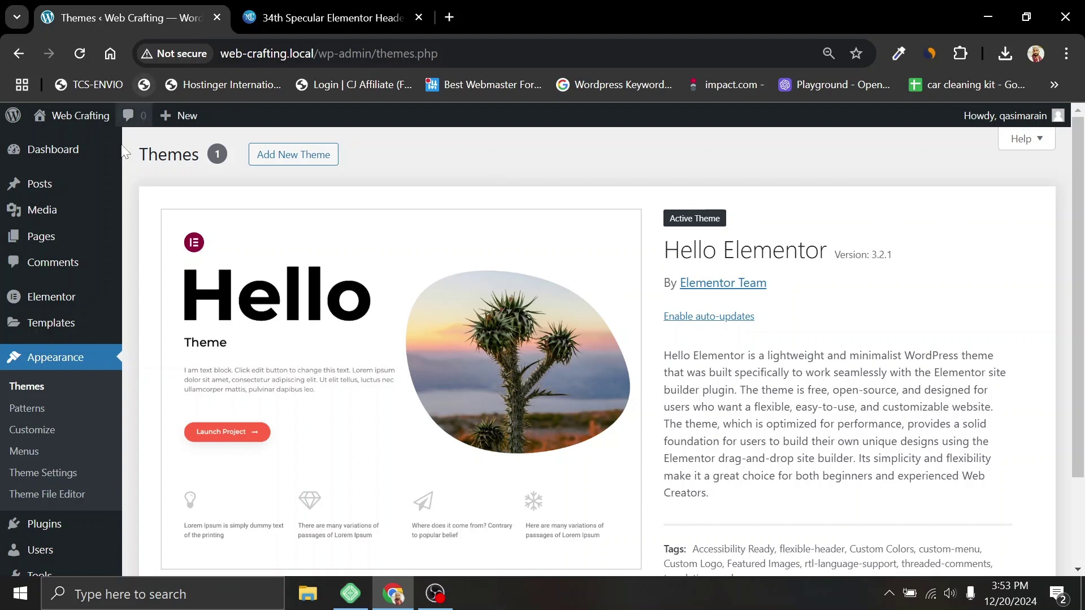
Step: Search the plugin directory for 'elementor header footer' from Add New Plugin
click(79, 526)
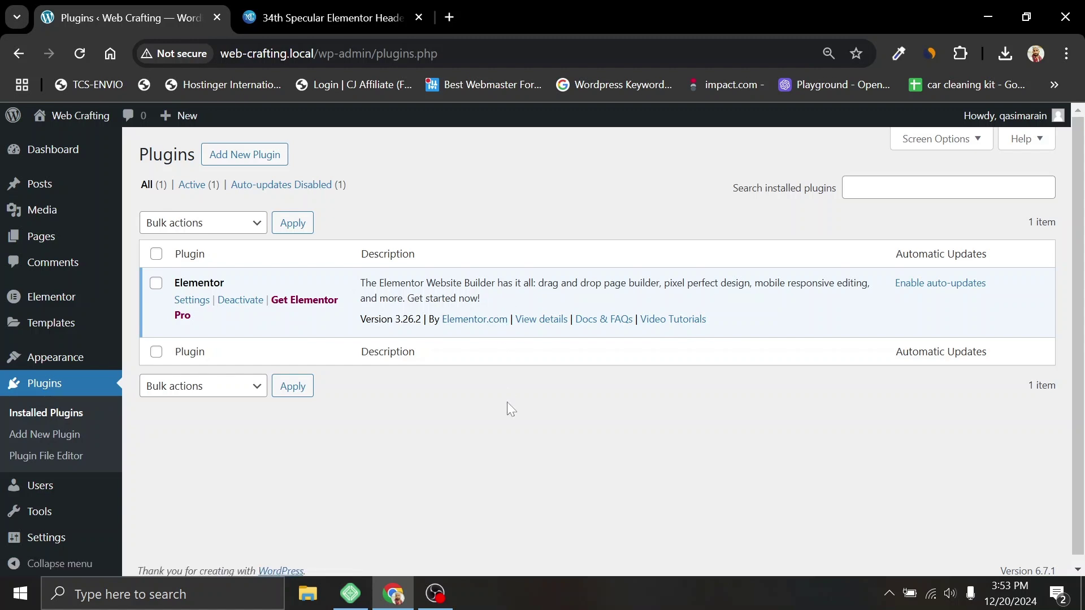
click(234, 158)
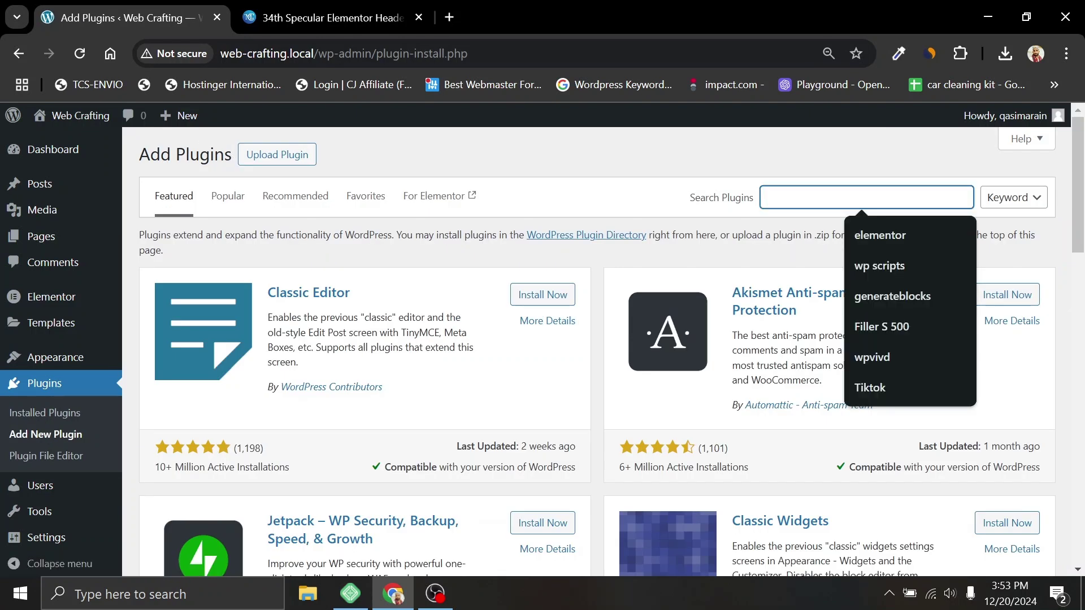
text(elementor head)
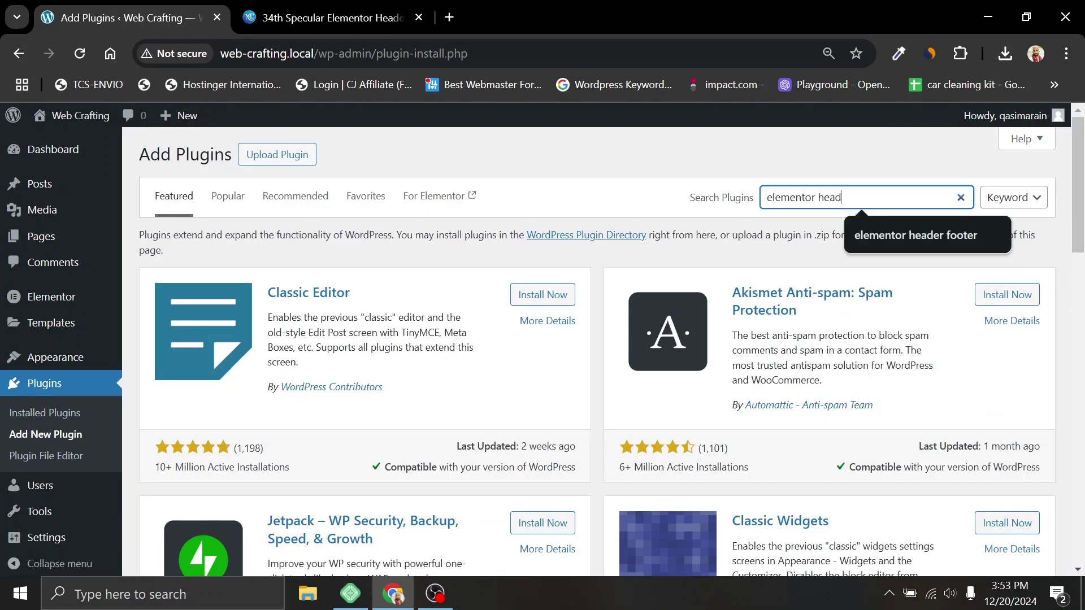
key(Down)
key(Return)
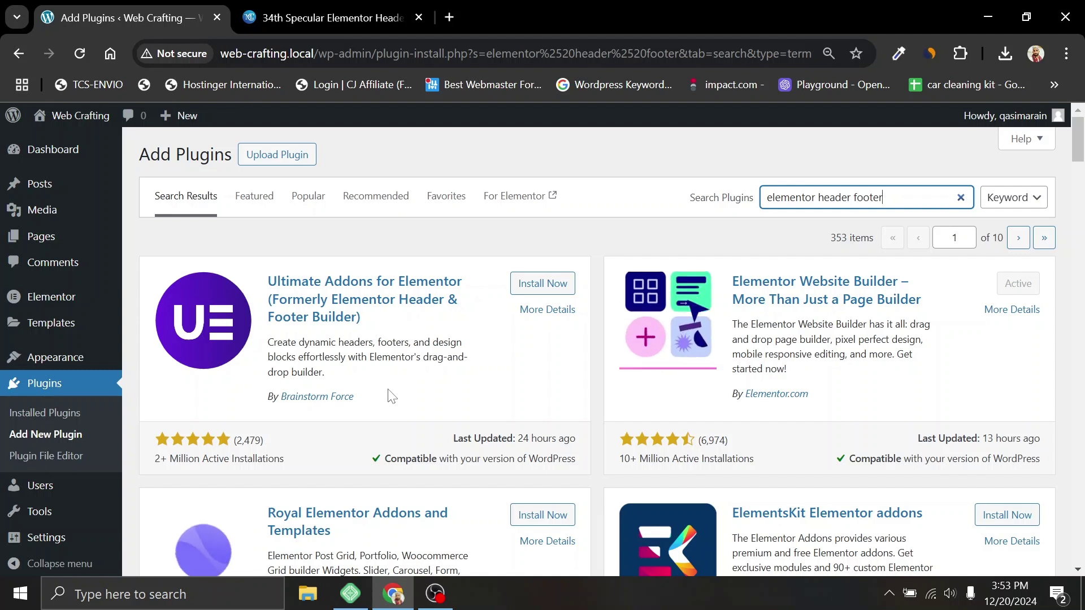
Step: Install and activate the Ultimate Addons for Elementor plugin
click(531, 290)
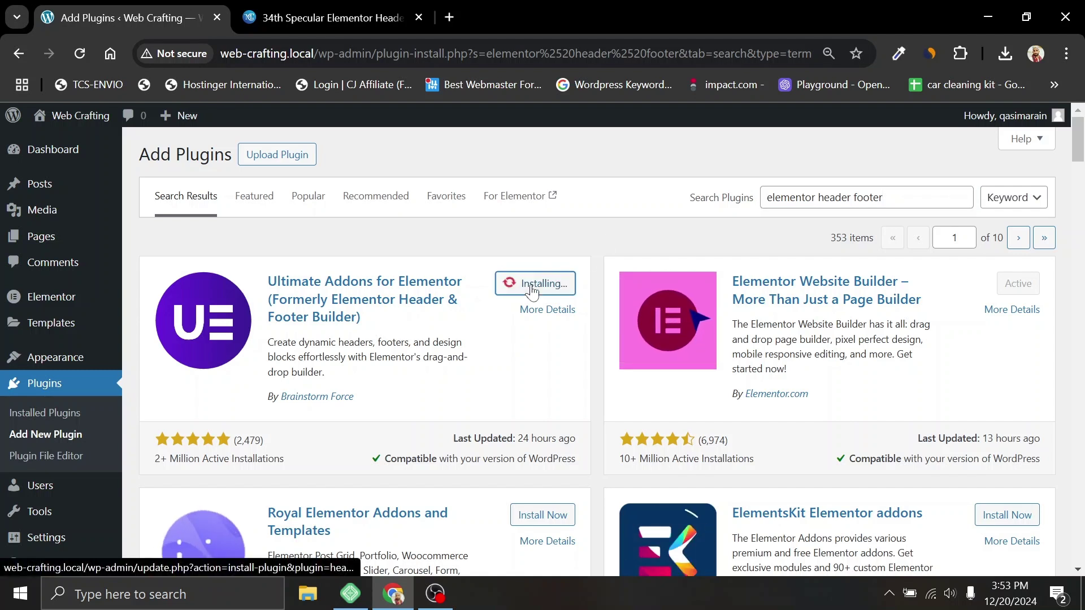
click(549, 283)
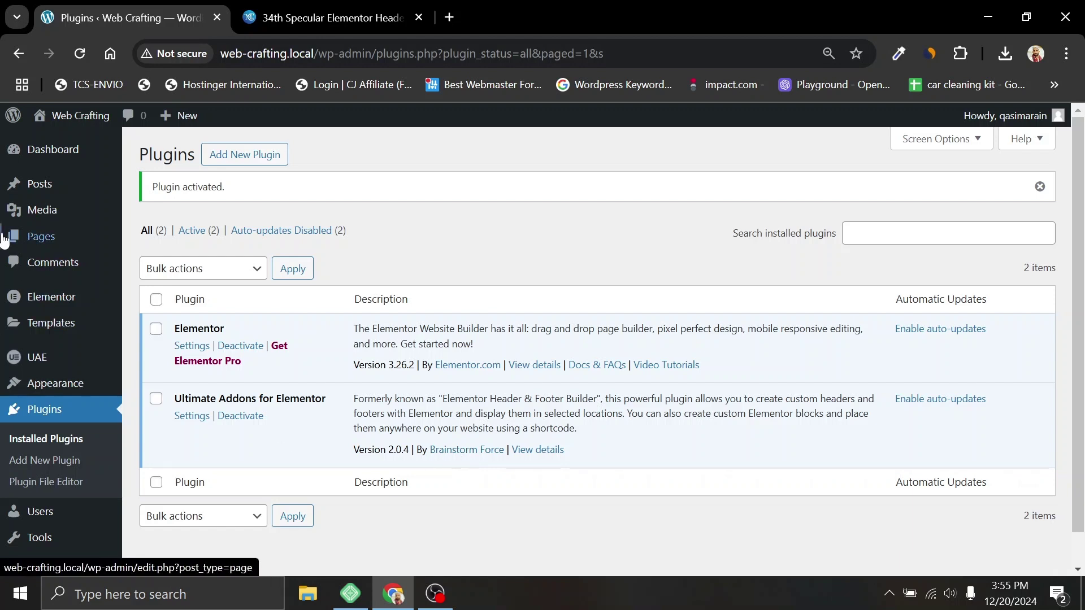
mouse_move(48, 383)
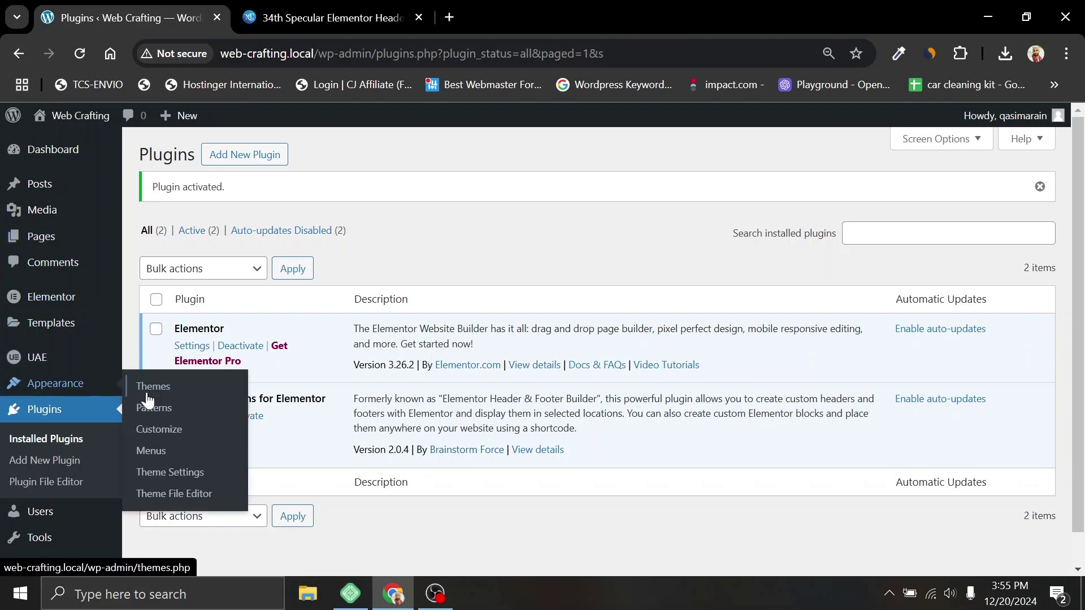
Step: Create a menu named 'Main Menu' assigned to the Header display location
click(153, 452)
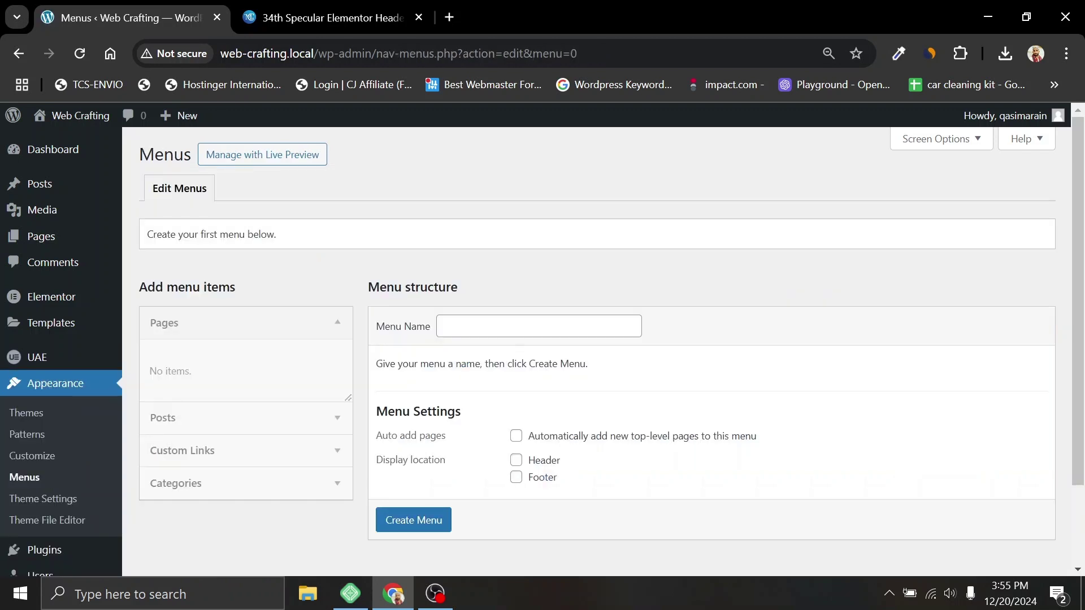
click(565, 374)
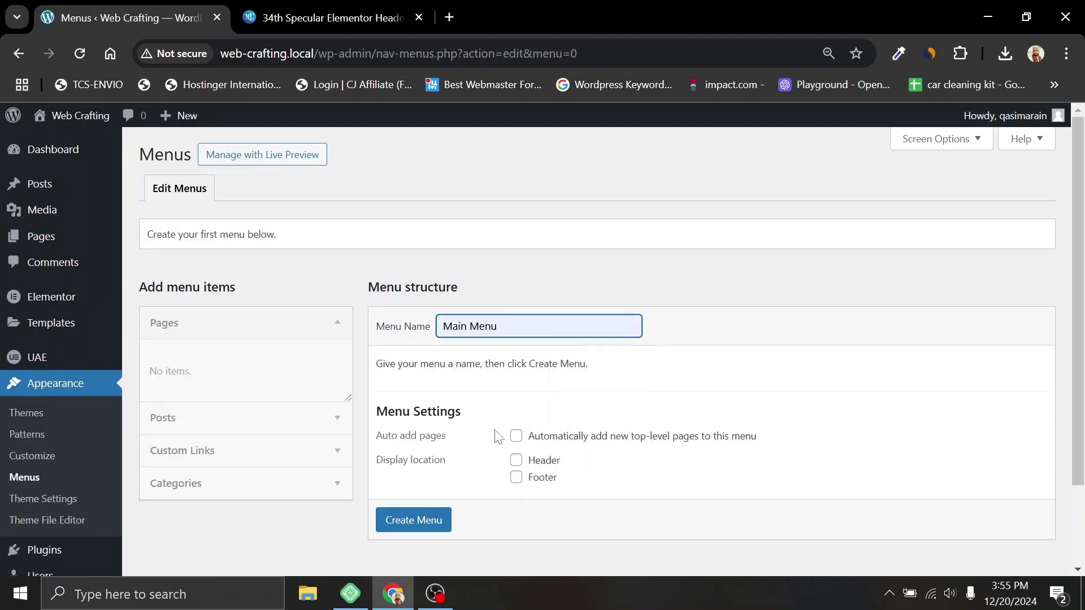
click(516, 461)
click(412, 518)
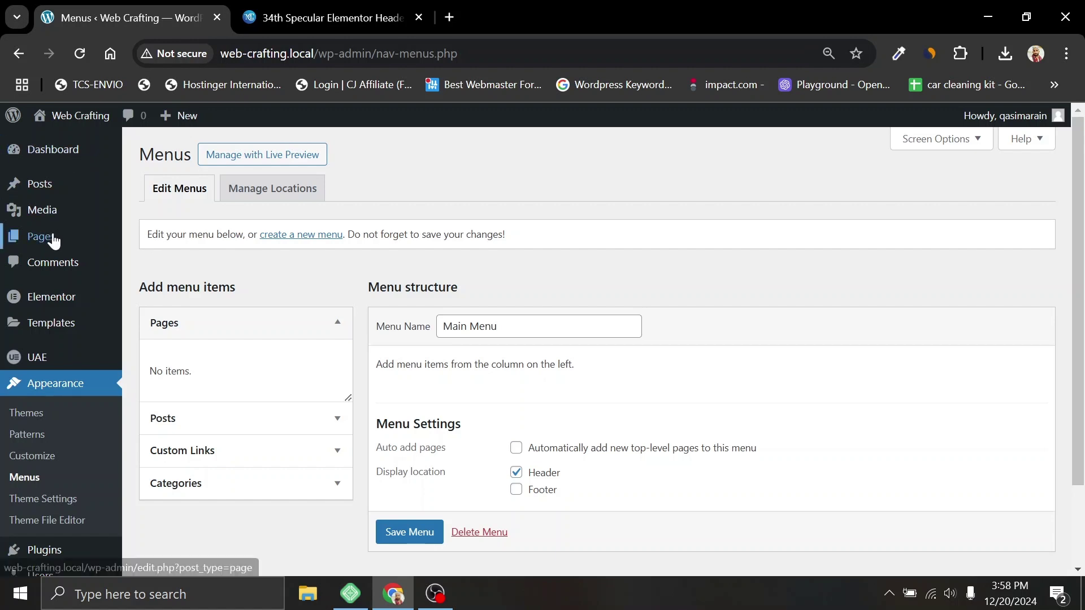
mouse_move(54, 240)
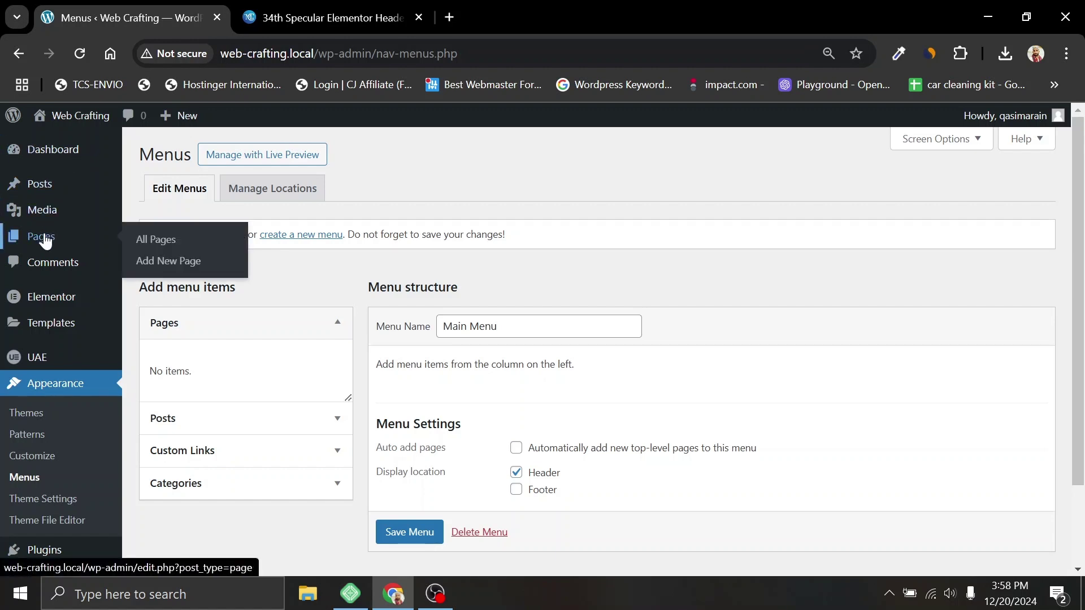
click(45, 238)
Step: Create and publish a page titled 'Home', turning off pre-publish checks
click(231, 156)
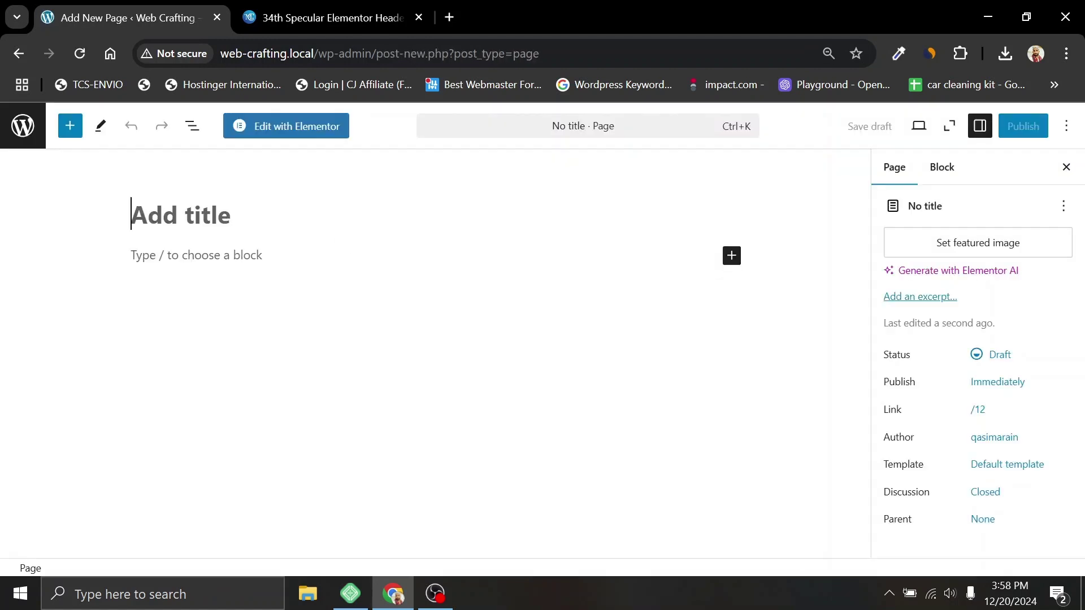
text(Home)
click(1023, 126)
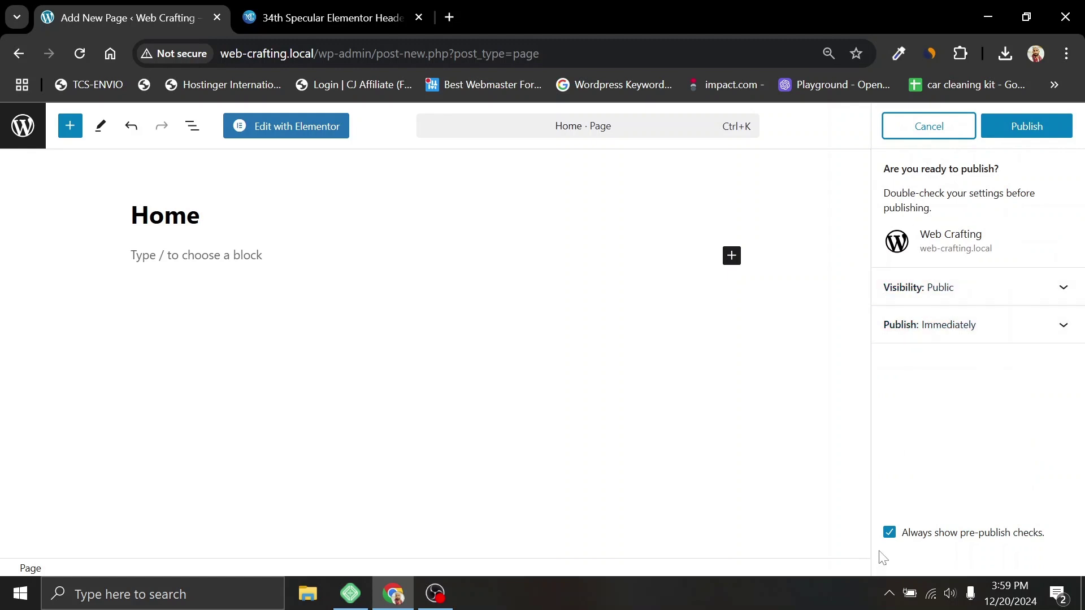
click(891, 533)
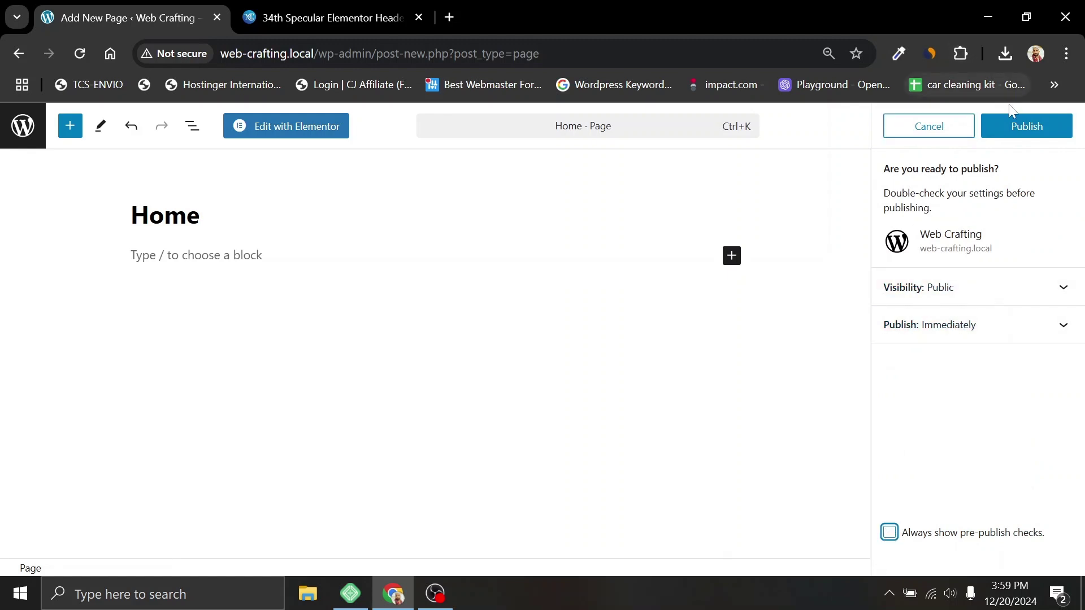
click(1015, 127)
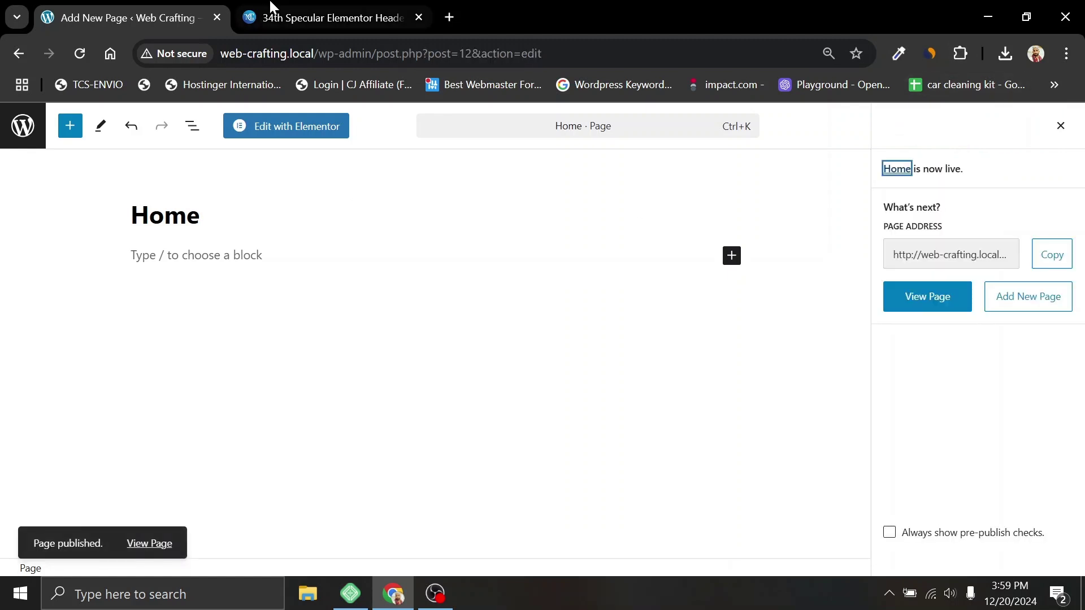
Step: Title the next new page, retyping 'Services', then 'UI/UX', then 'Contact U'
click(296, 17)
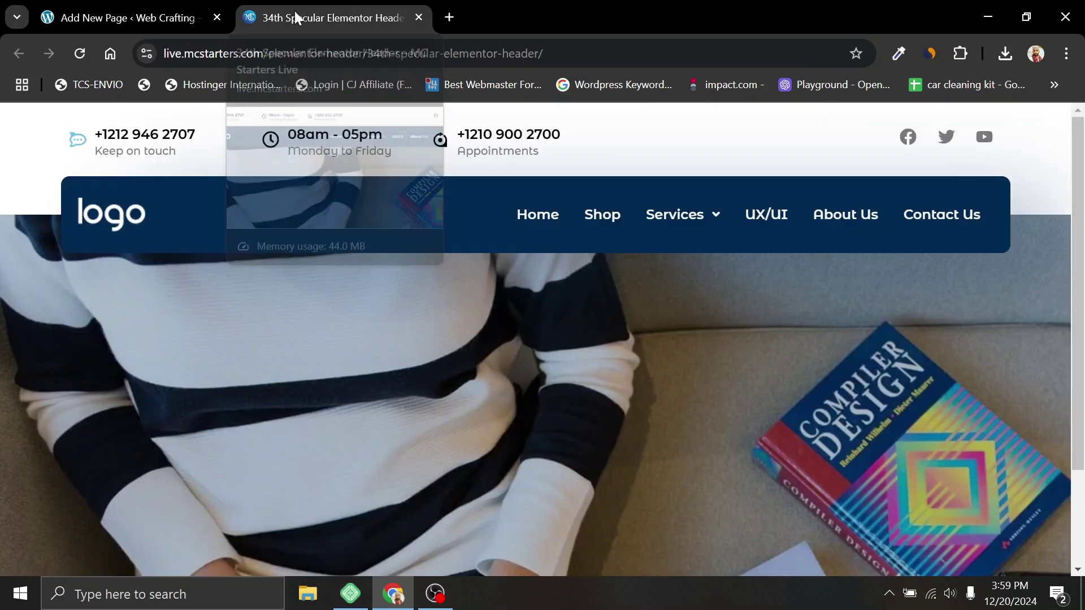
key(ctrl+shift+Tab)
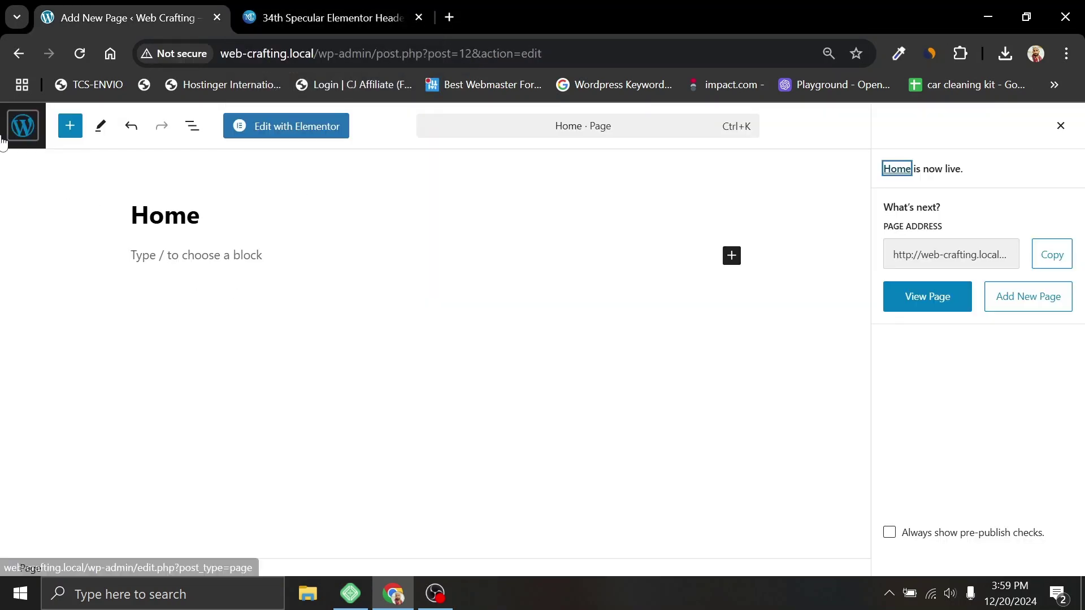
text(S)
text(ervices)
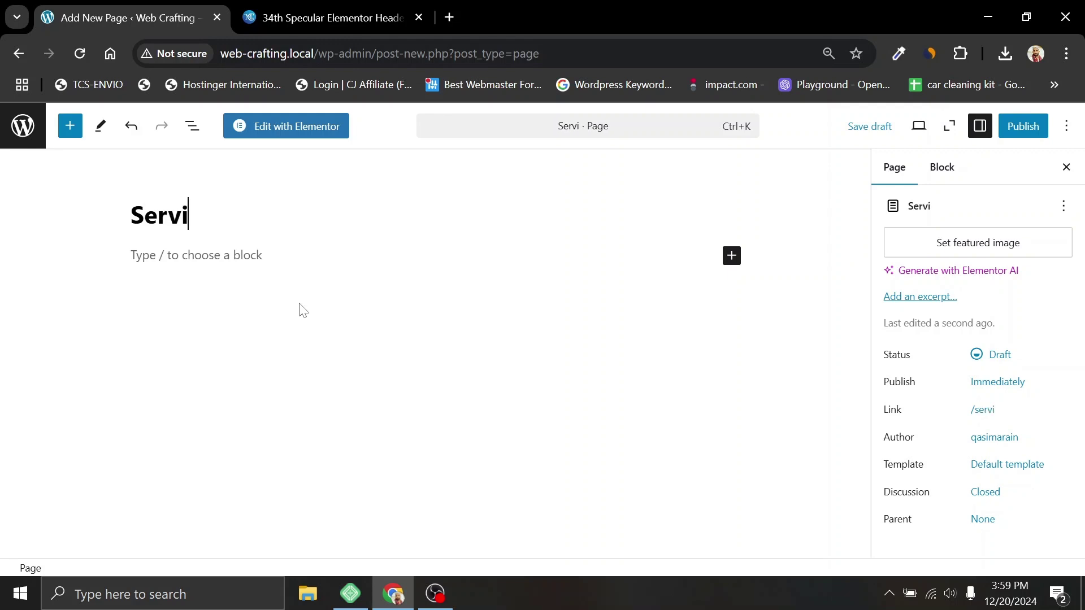
key(ctrl+a)
text(UI/)
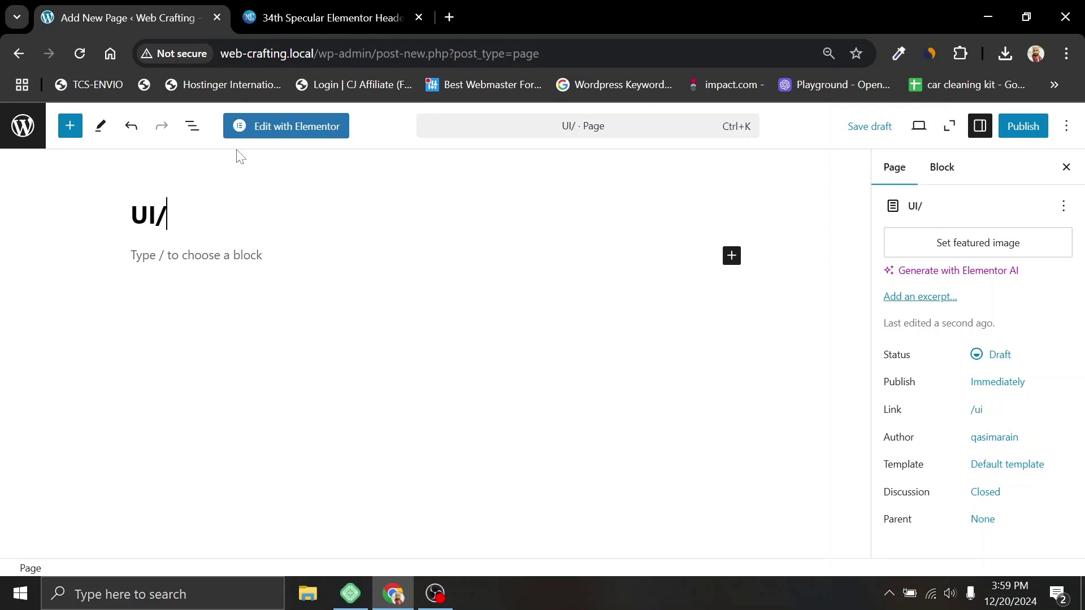
text(UX)
key(ctrl+a)
text(Conta)
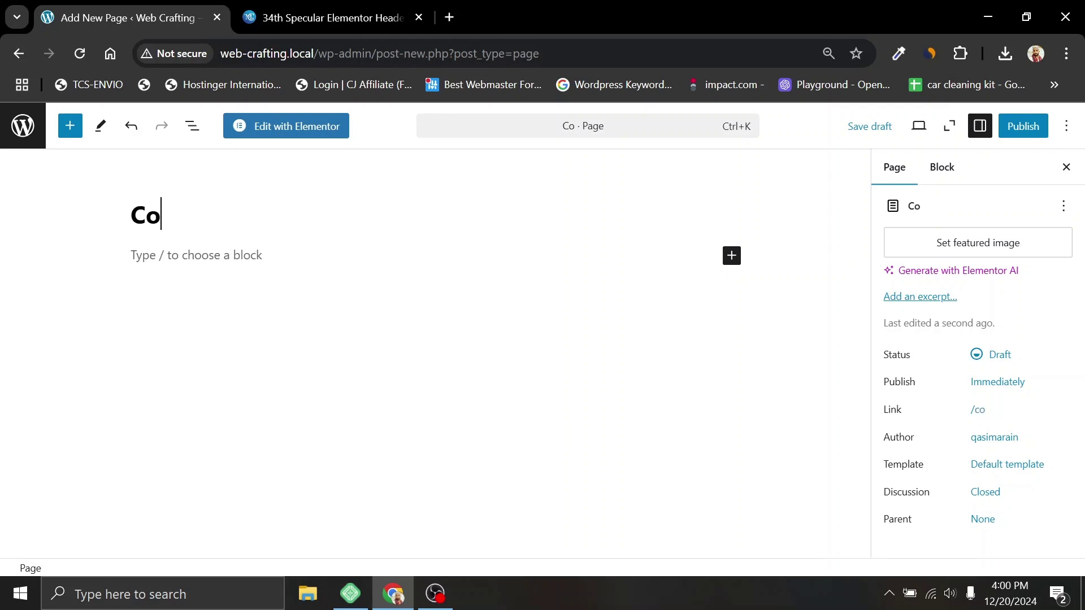
text(ct U)
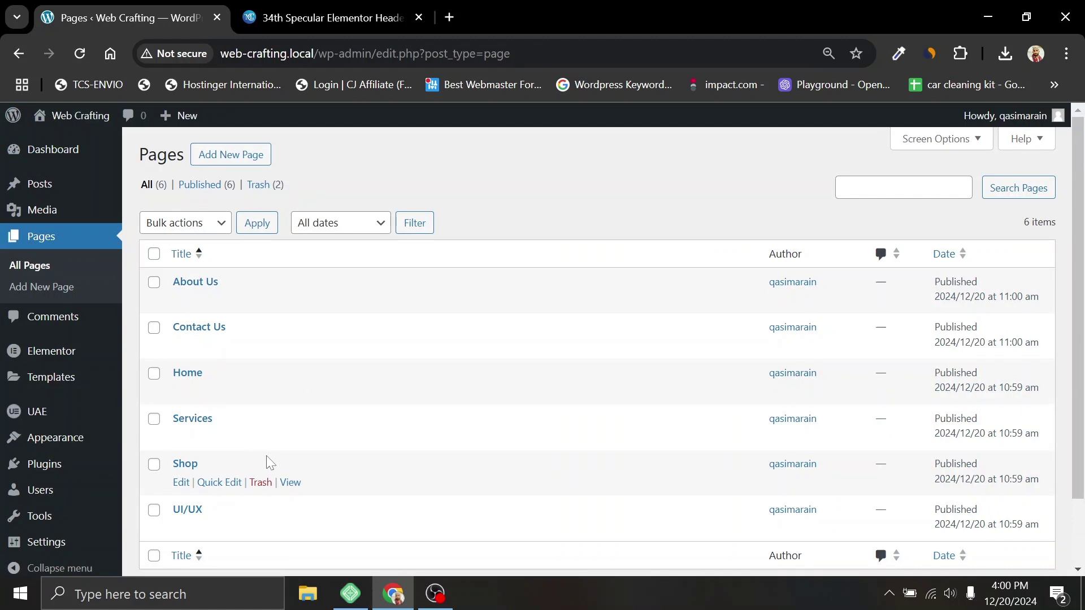
Step: Add all pages (Home, About Us, Contact Us, Services, Shop, UI/UX) to Main Menu and save it
mouse_move(66, 446)
click(160, 489)
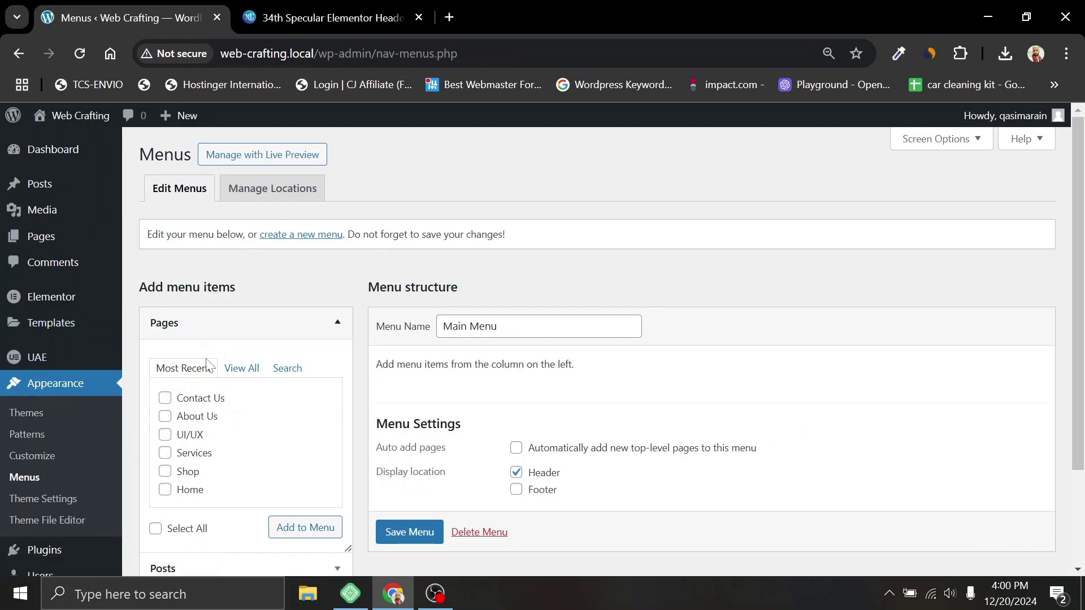
scroll(237, 447, down, 2)
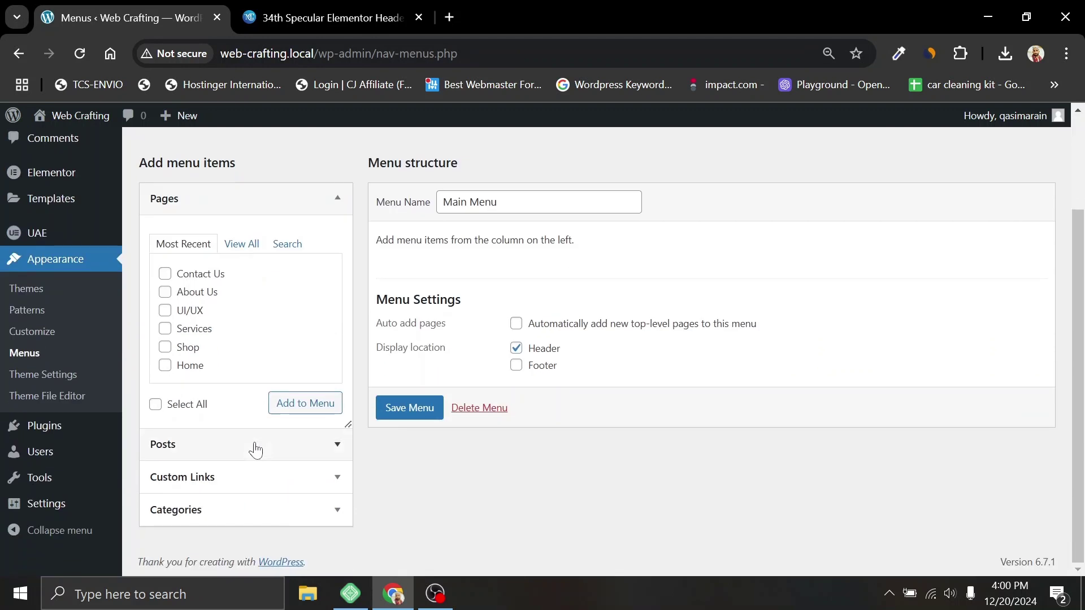
scroll(200, 355, up, 2)
click(241, 368)
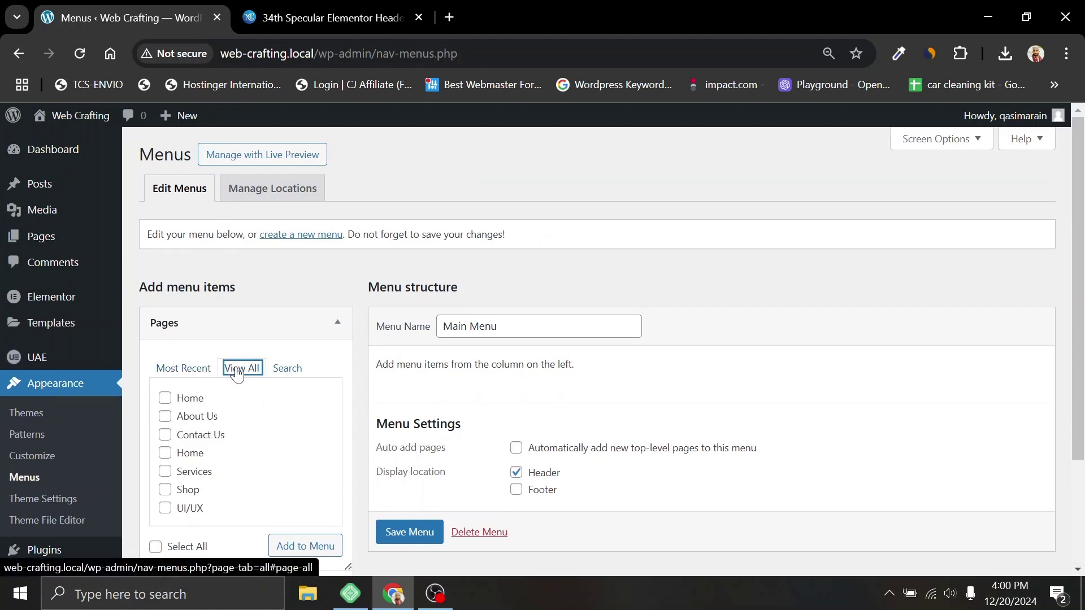
click(155, 546)
click(295, 549)
scroll(566, 438, down, 2)
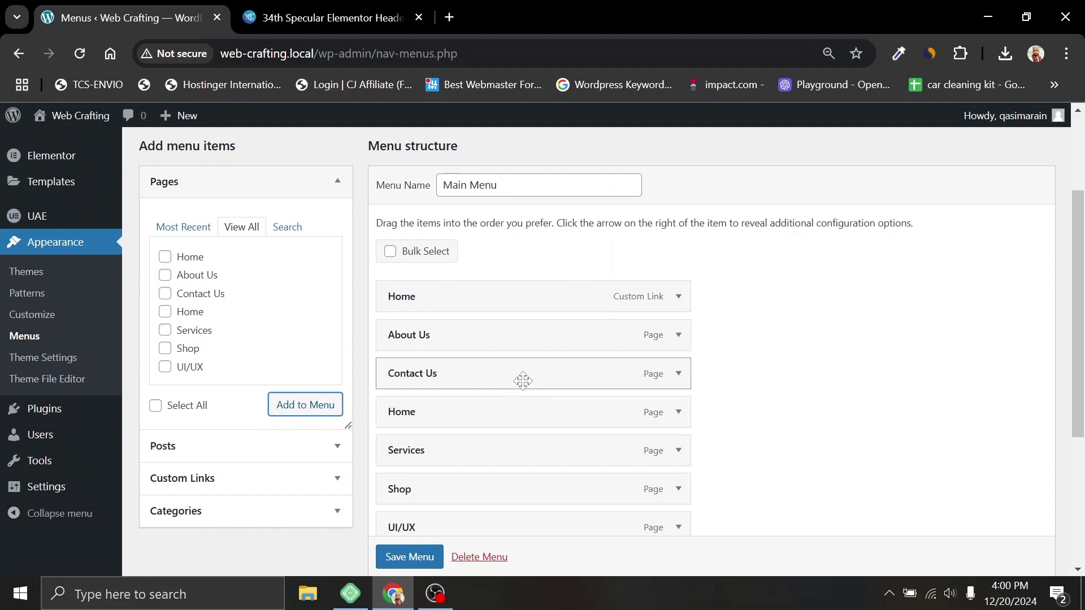
scroll(520, 381, down, 2)
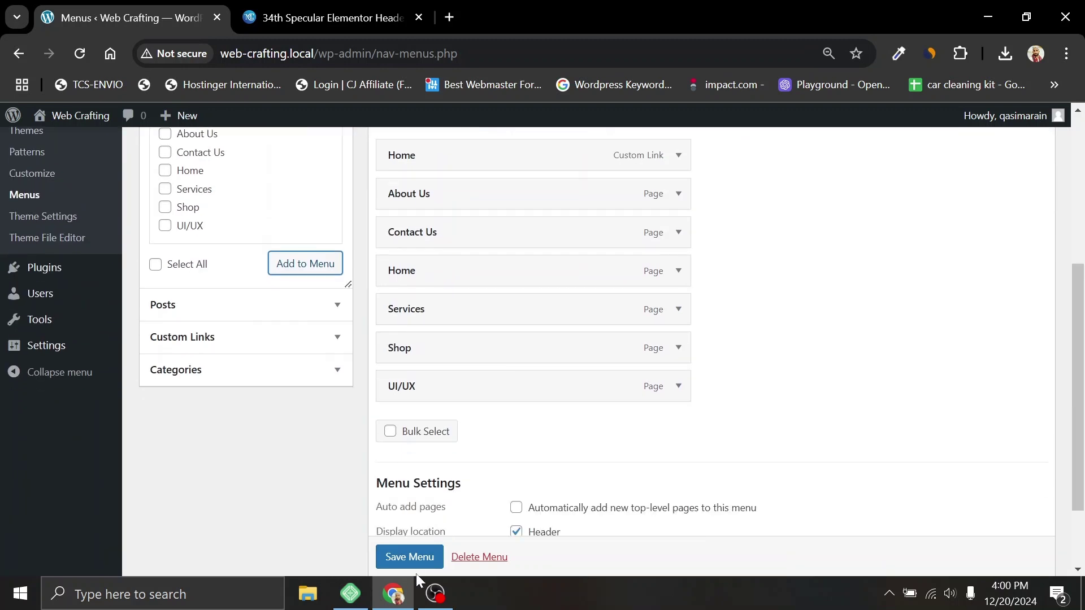
click(412, 557)
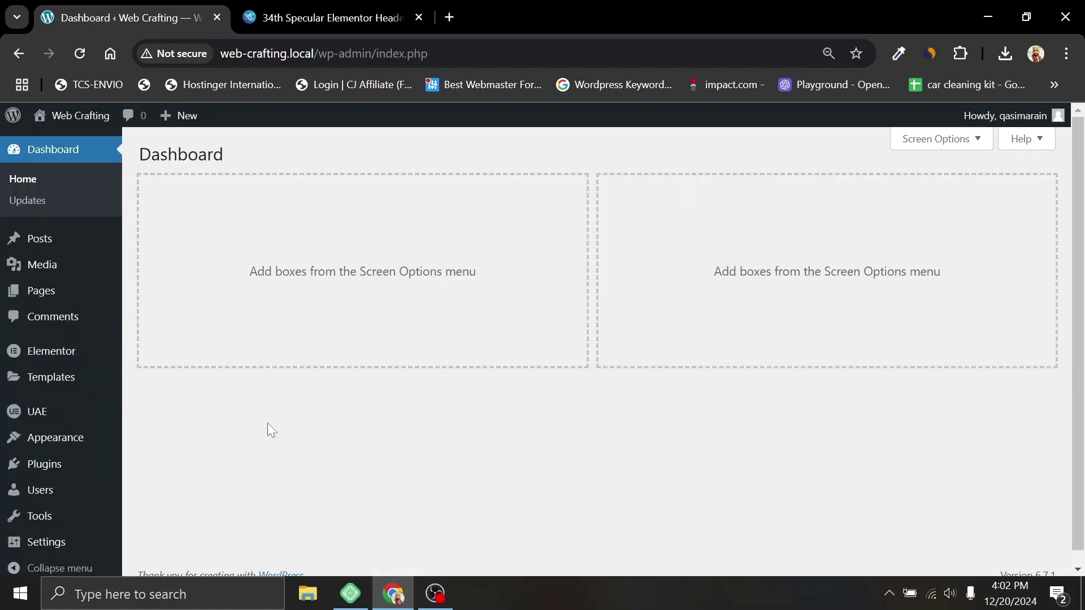
Step: Start a new Header & Footer Builder template titled 'Header'
mouse_move(42, 413)
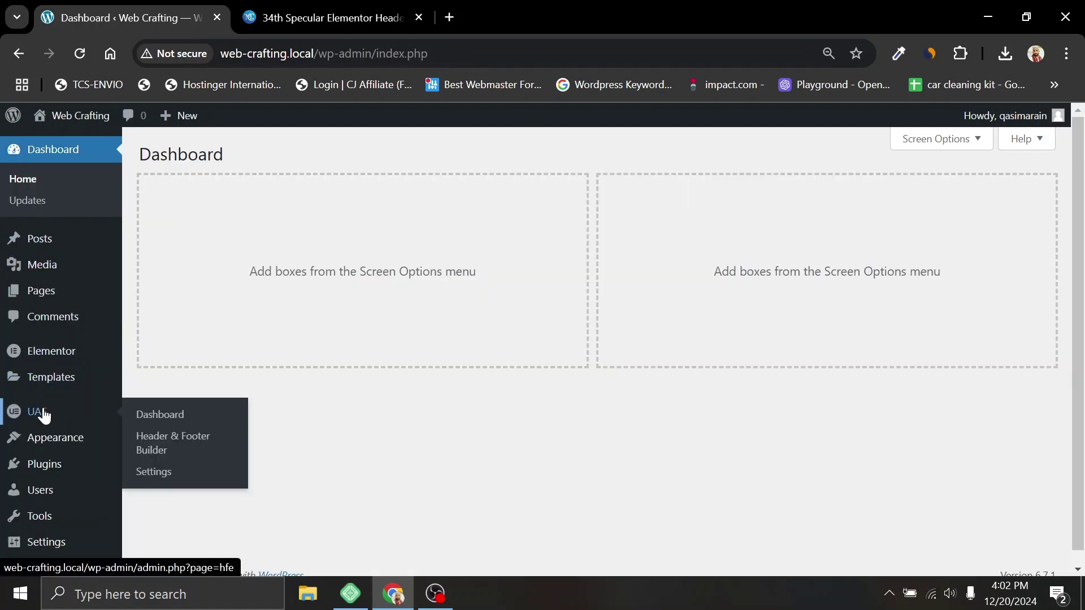
click(148, 452)
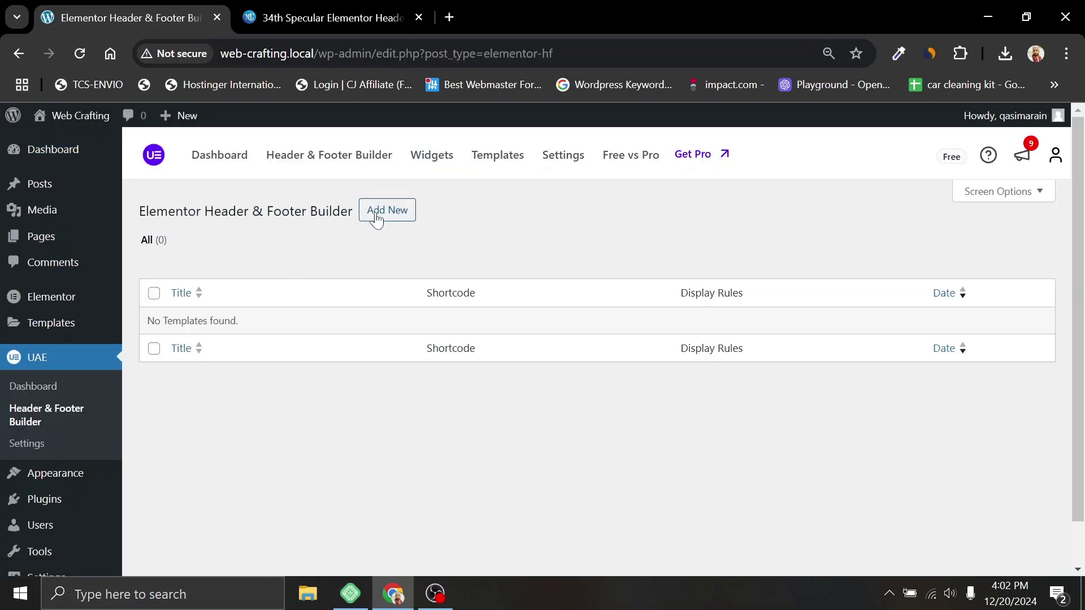
click(374, 217)
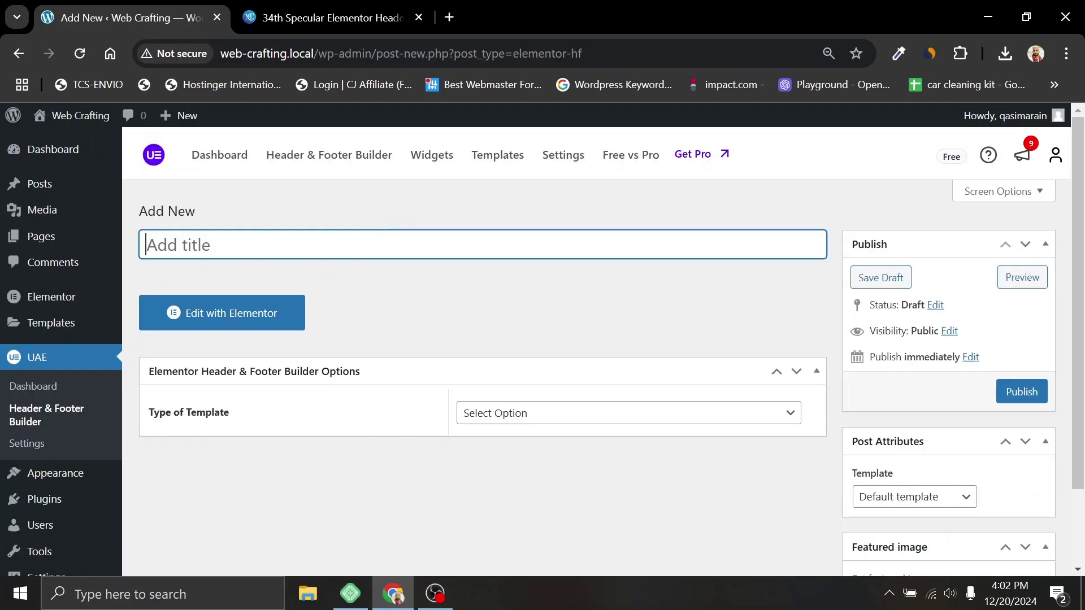
text(Heade)
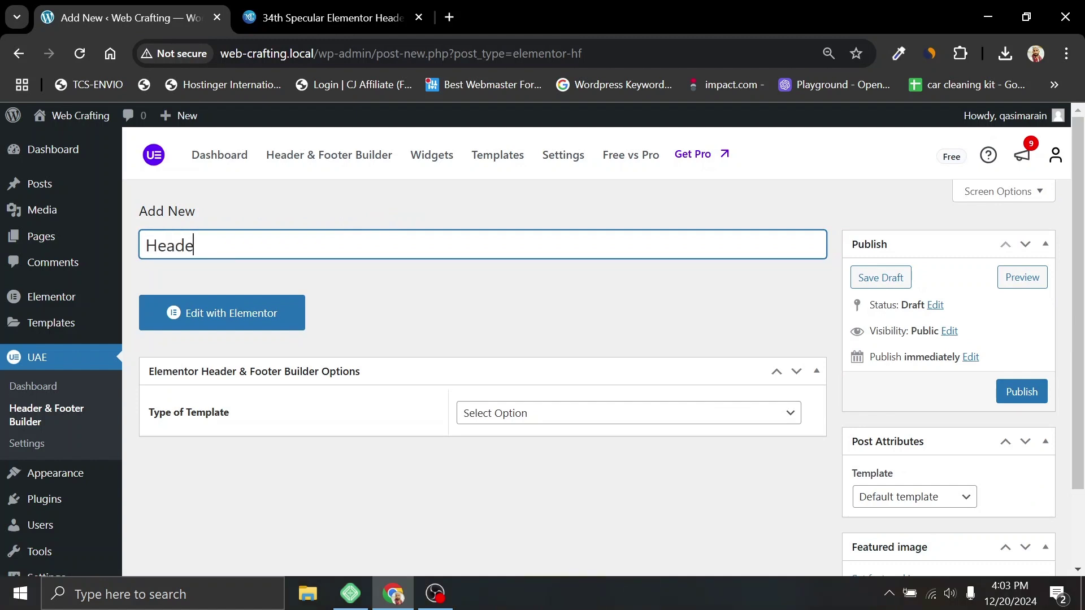
key(ctrl+a)
text(Header)
Step: Set the template type to Header, display on Entire Website, and publish it
scroll(564, 327, down, 2)
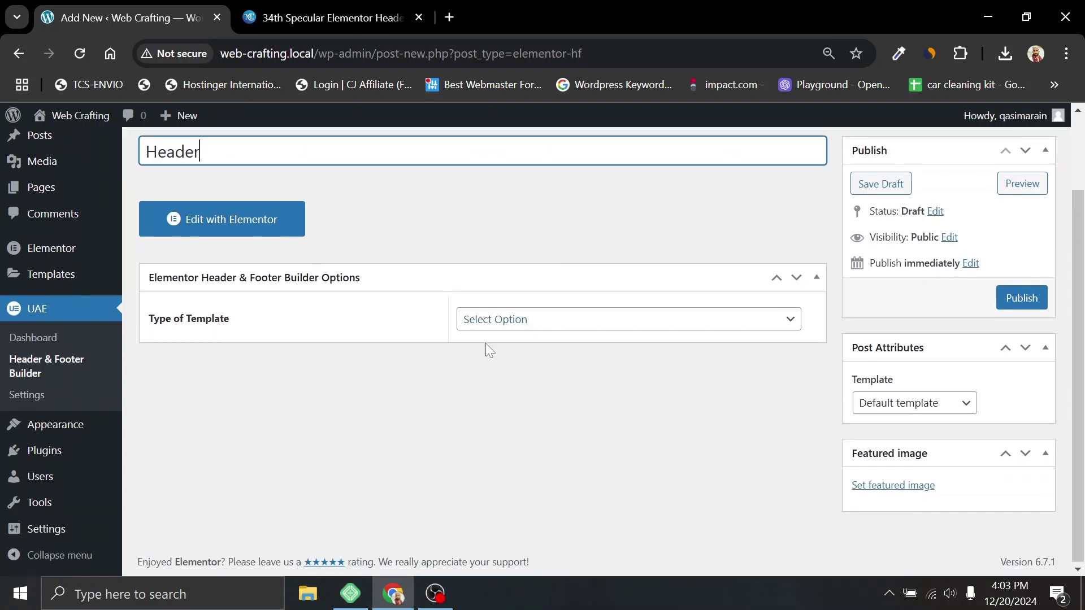
click(543, 320)
click(464, 363)
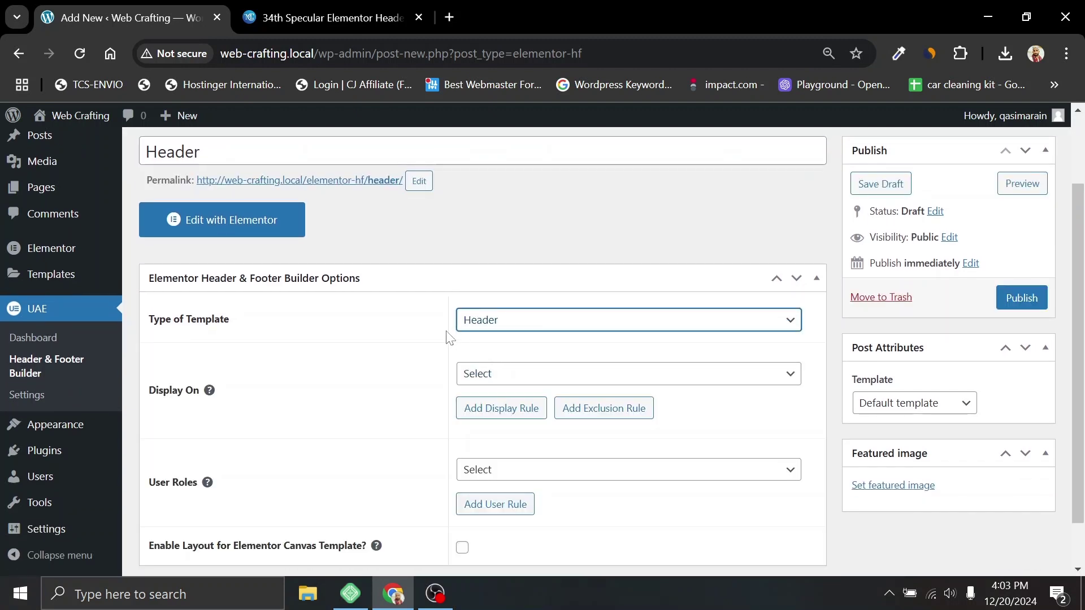
scroll(461, 338, down, 1)
click(501, 320)
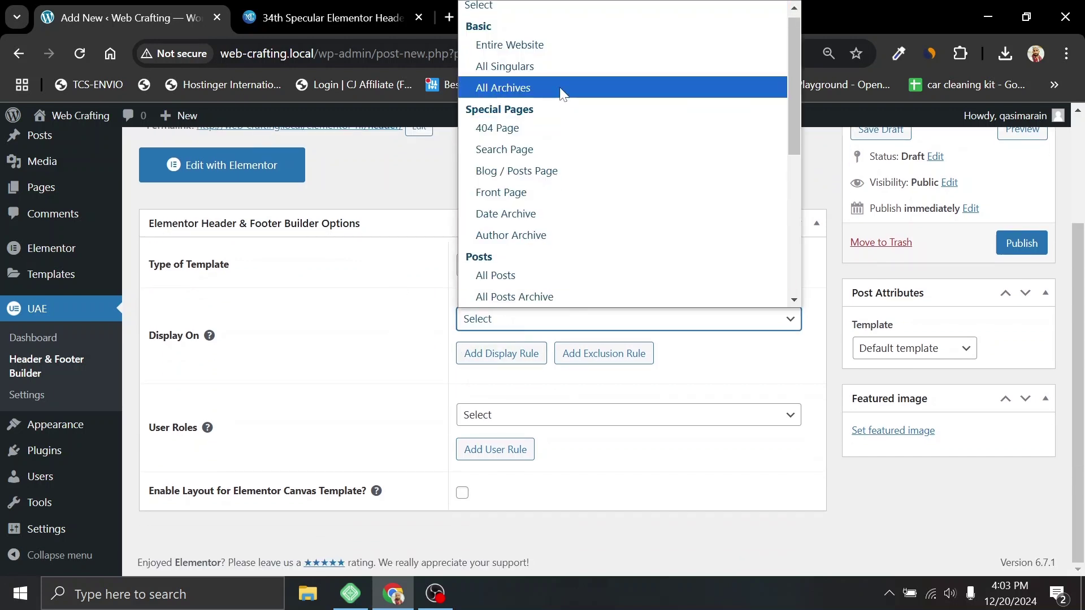
click(543, 46)
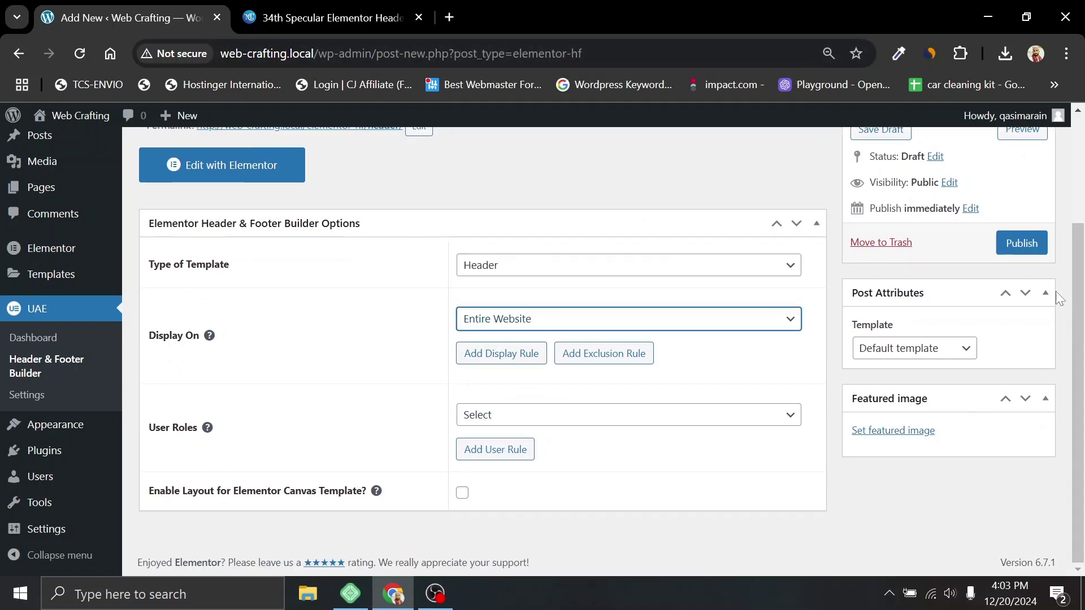
click(1021, 244)
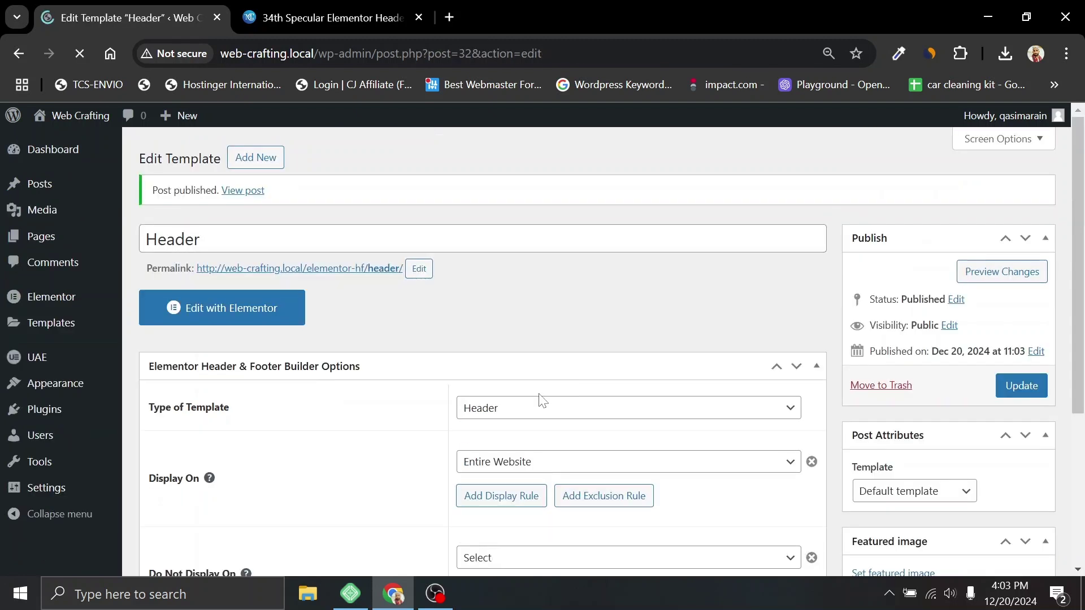
Step: Open the Header template in Elementor, check the demo header, and add a Flexbox container
click(221, 362)
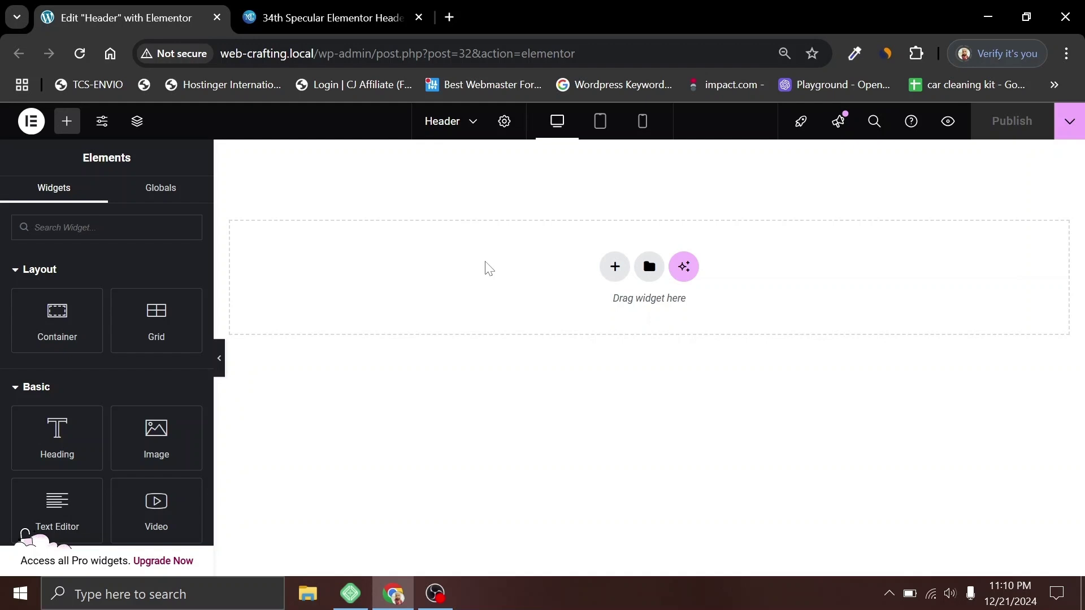
key(ctrl+Tab)
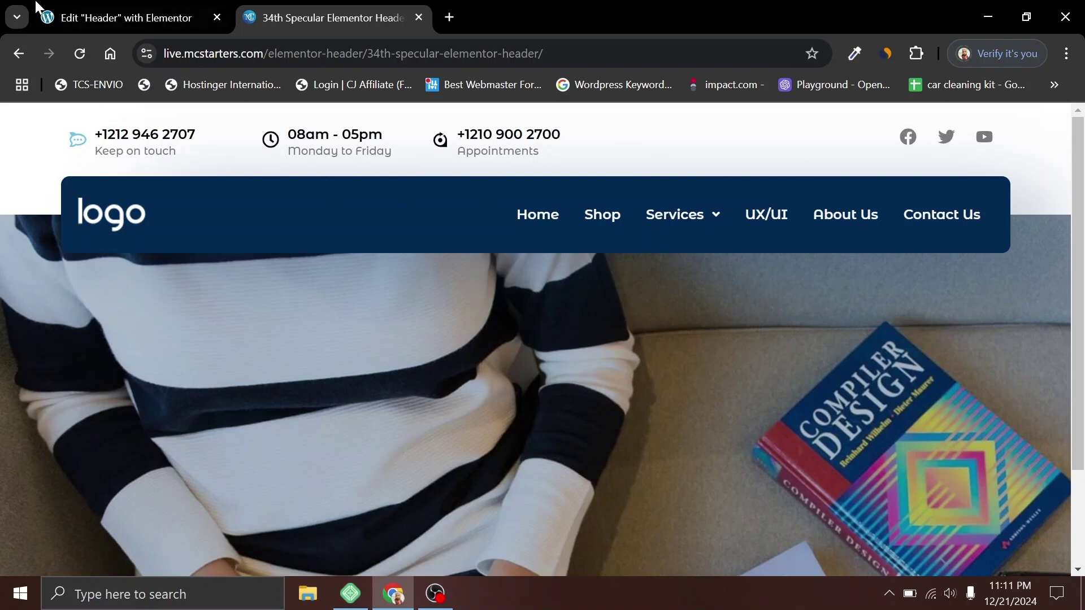
click(137, 6)
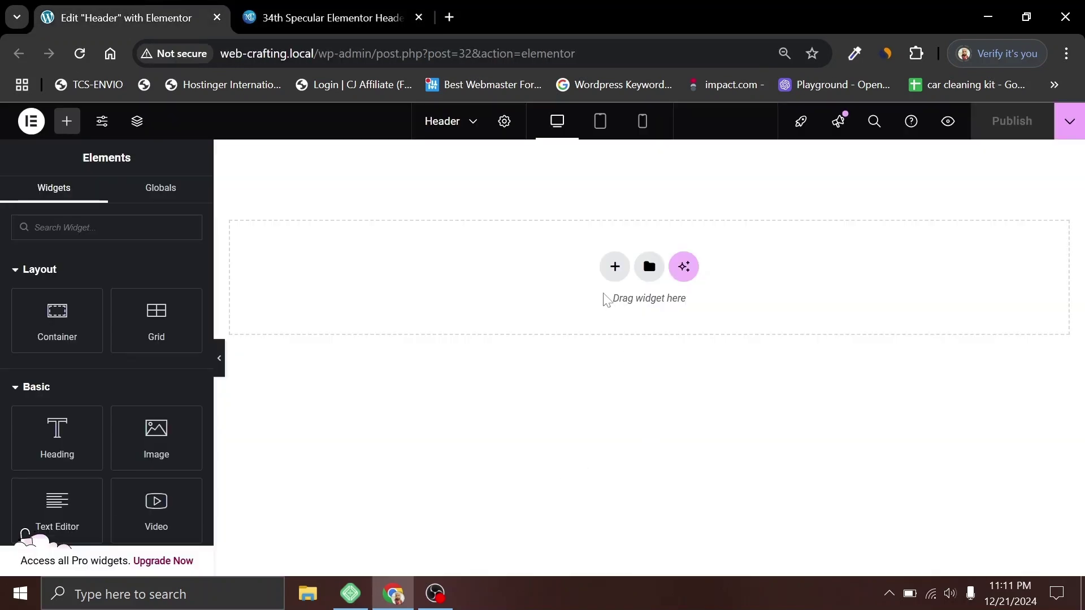
click(615, 266)
click(600, 334)
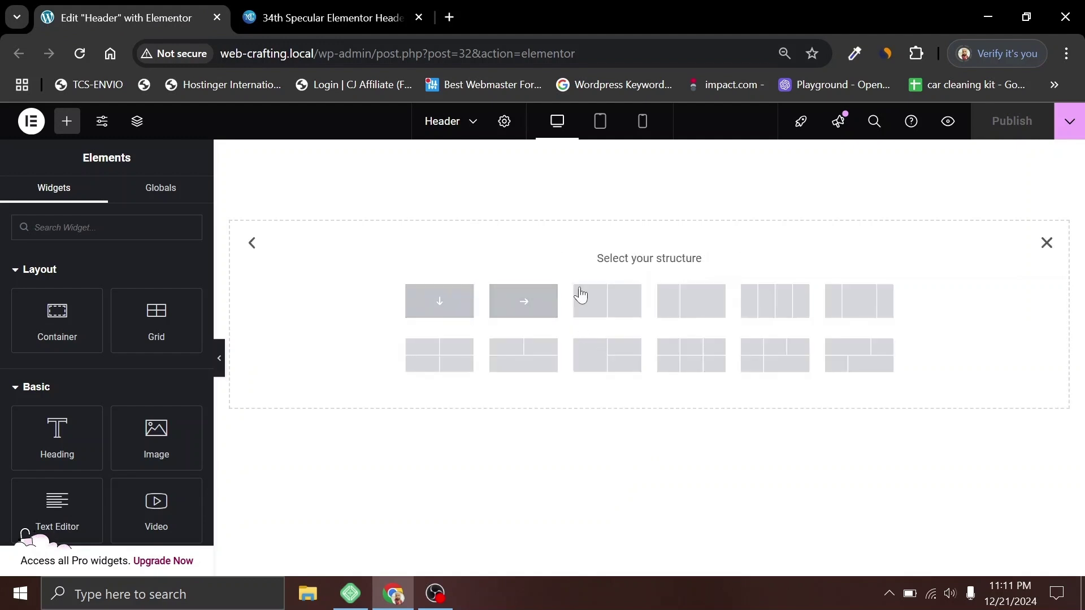
Step: Apply a two-column structure: left container row direction at 80% width, right at 20%
click(602, 315)
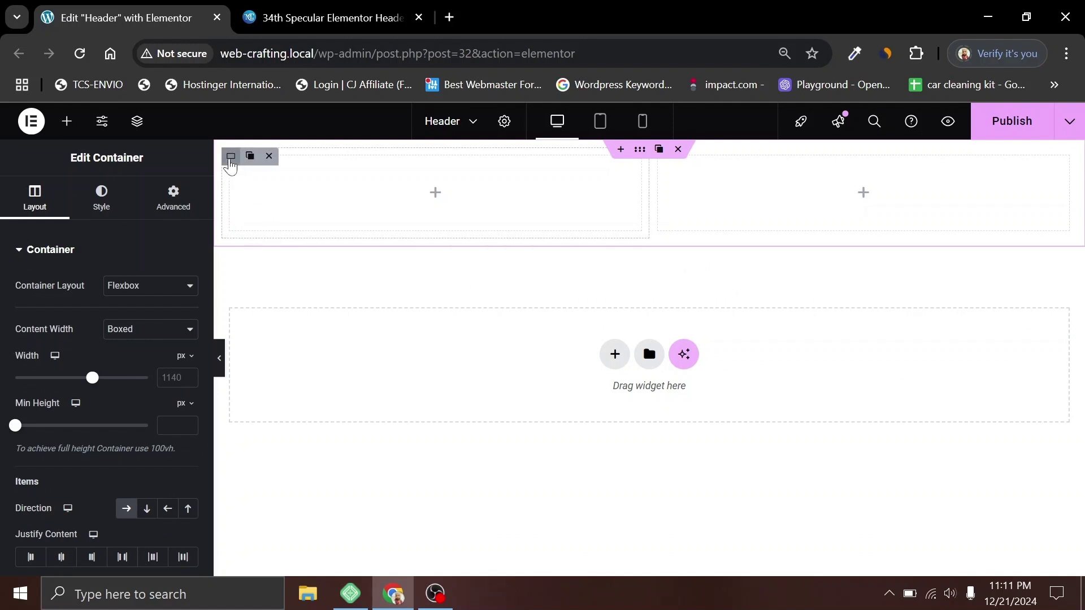
click(231, 165)
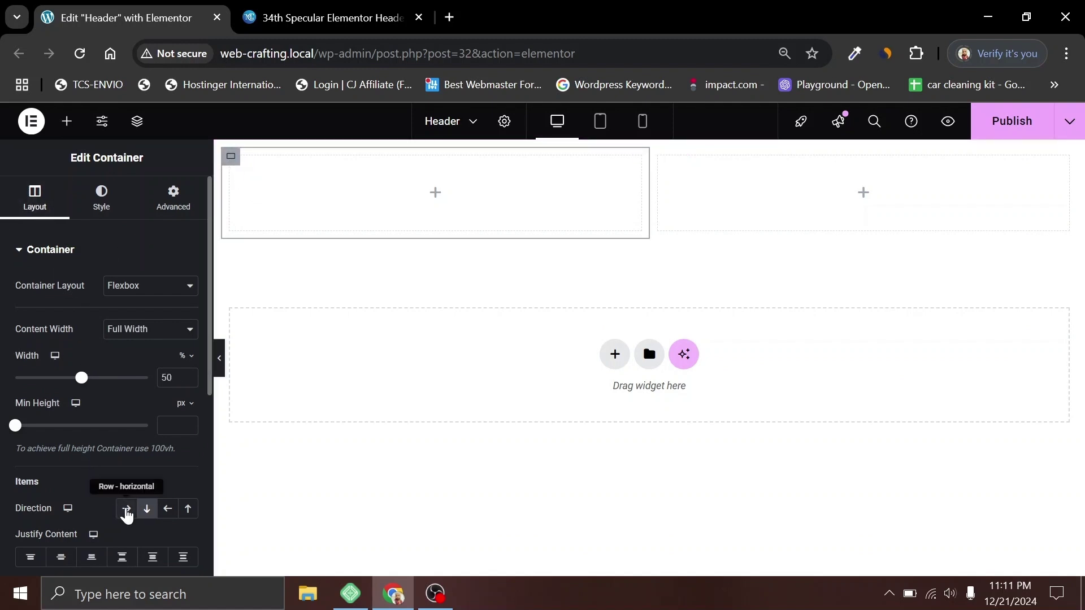
click(125, 511)
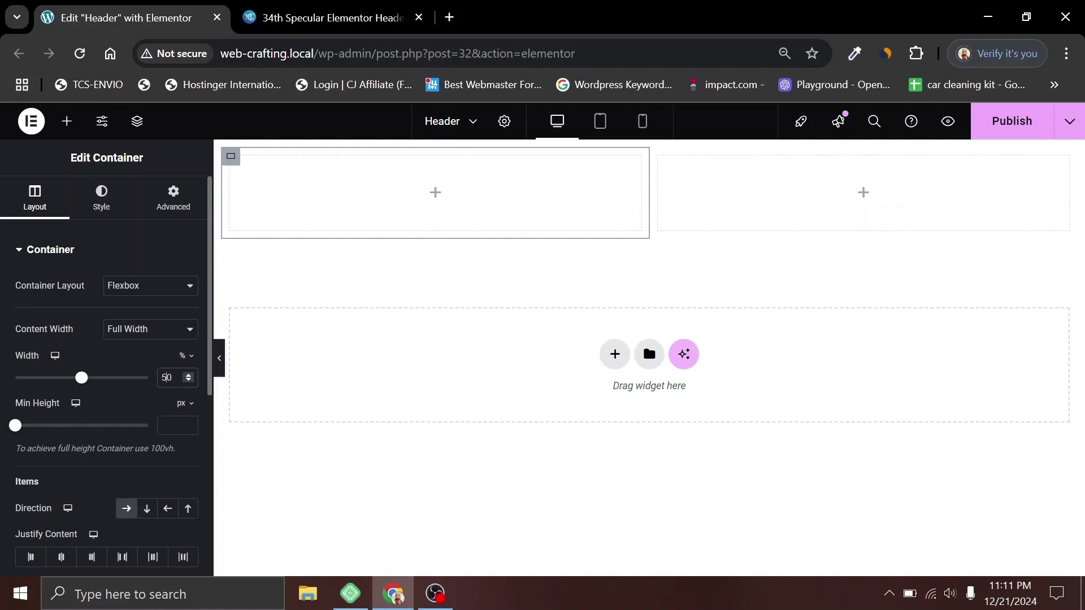
double_click(166, 377)
text(80)
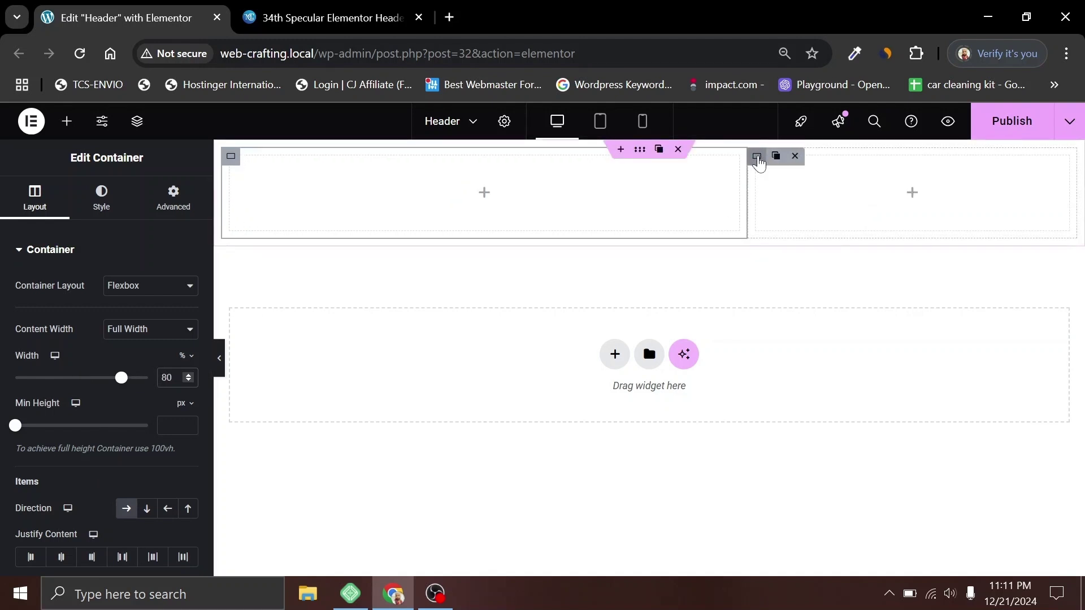
click(749, 173)
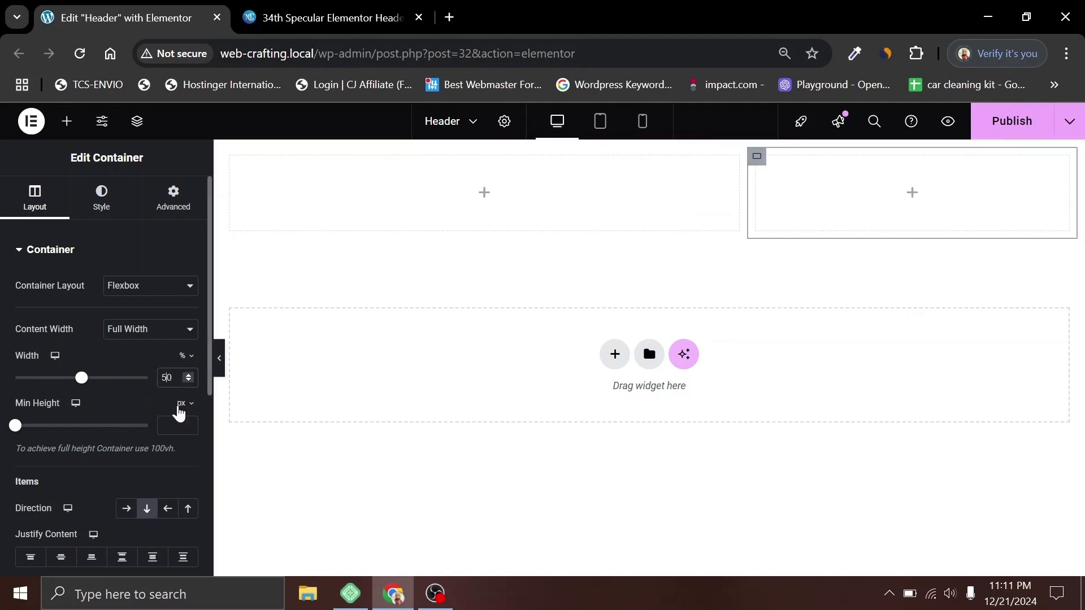
text(20)
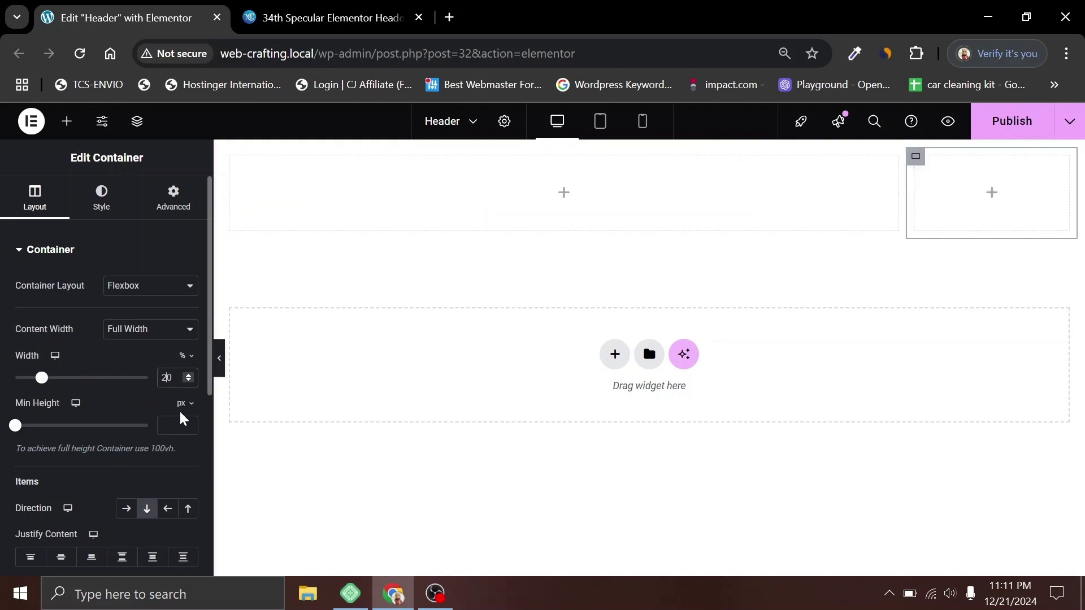
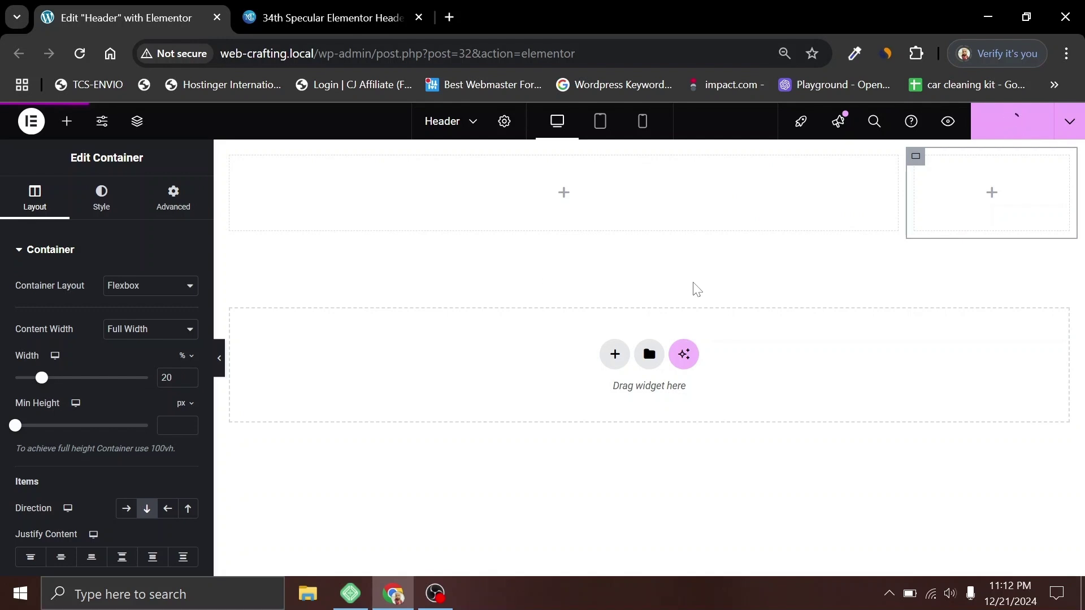
Step: Add an Icon Box widget to the wide container, then view the live reference header
click(562, 195)
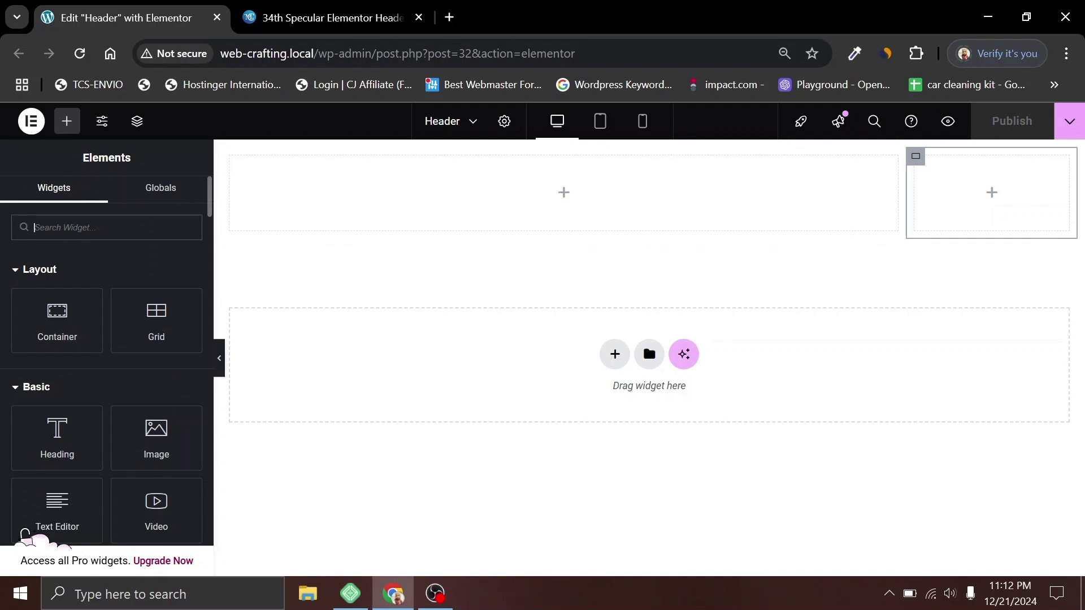
text(icon)
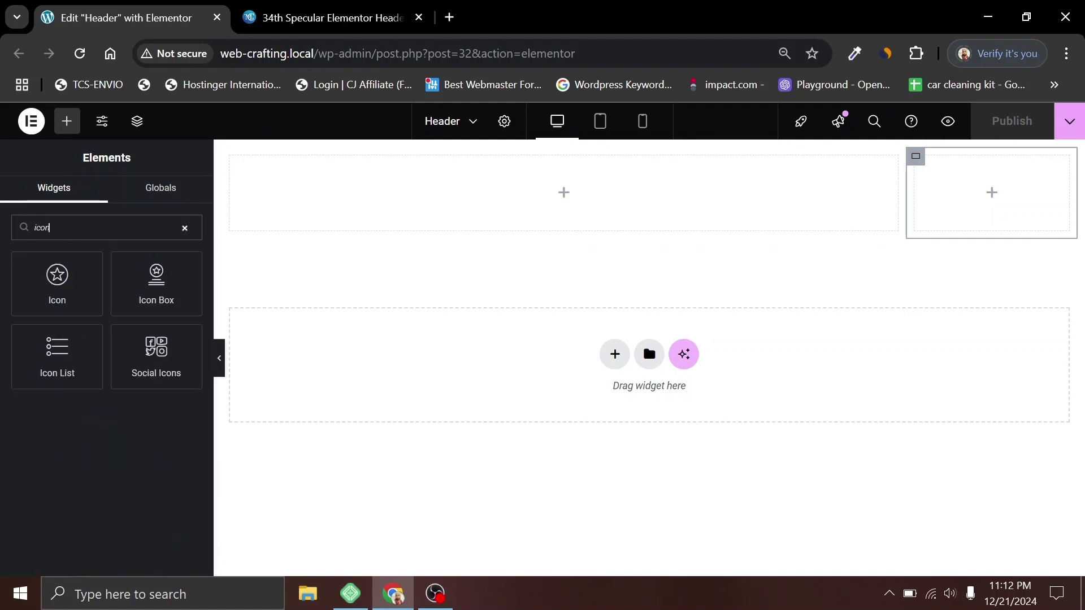
drag(158, 280, 424, 201)
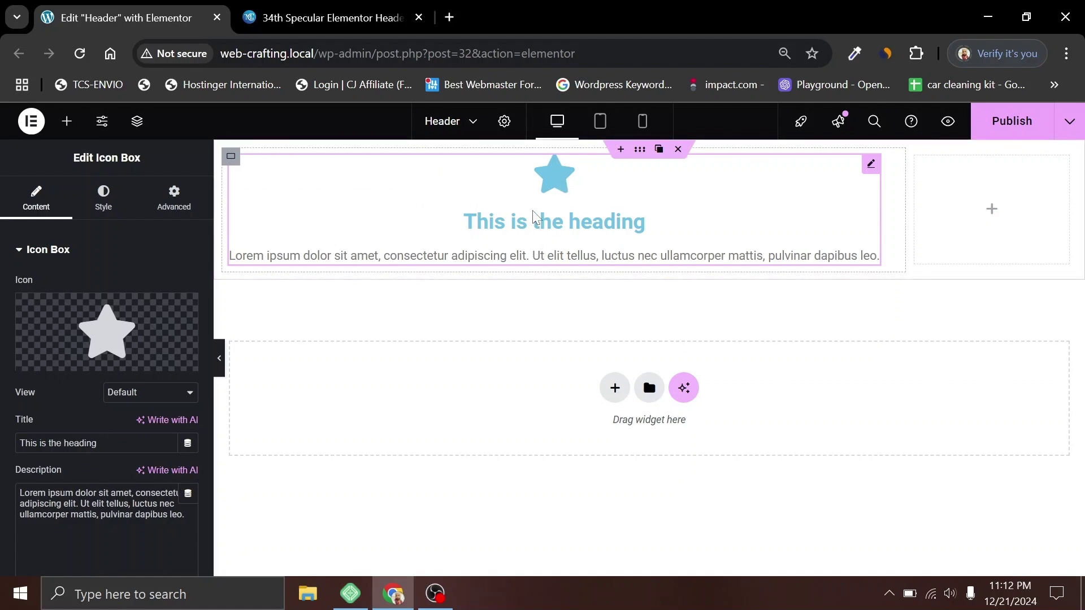
click(346, 8)
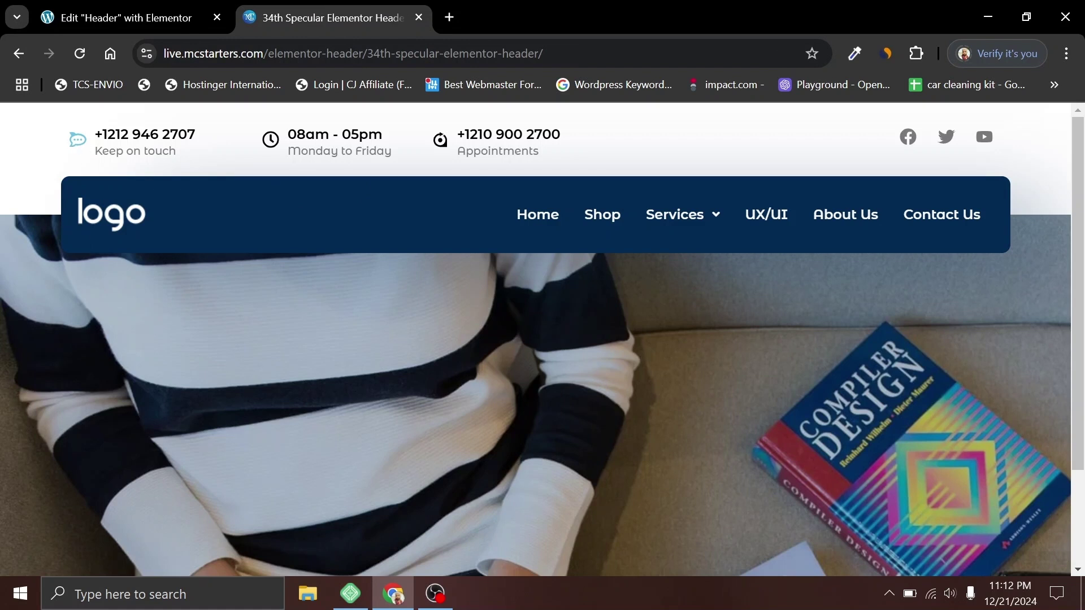
Step: Set the Icon Box icon position to Left and vertical alignment to Middle
click(130, 18)
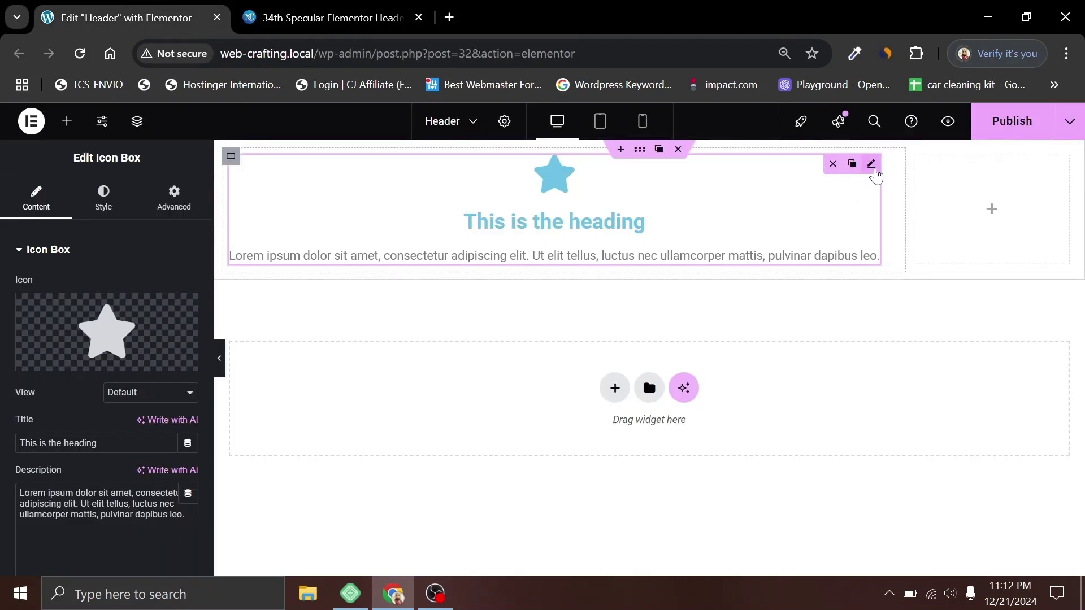
click(104, 198)
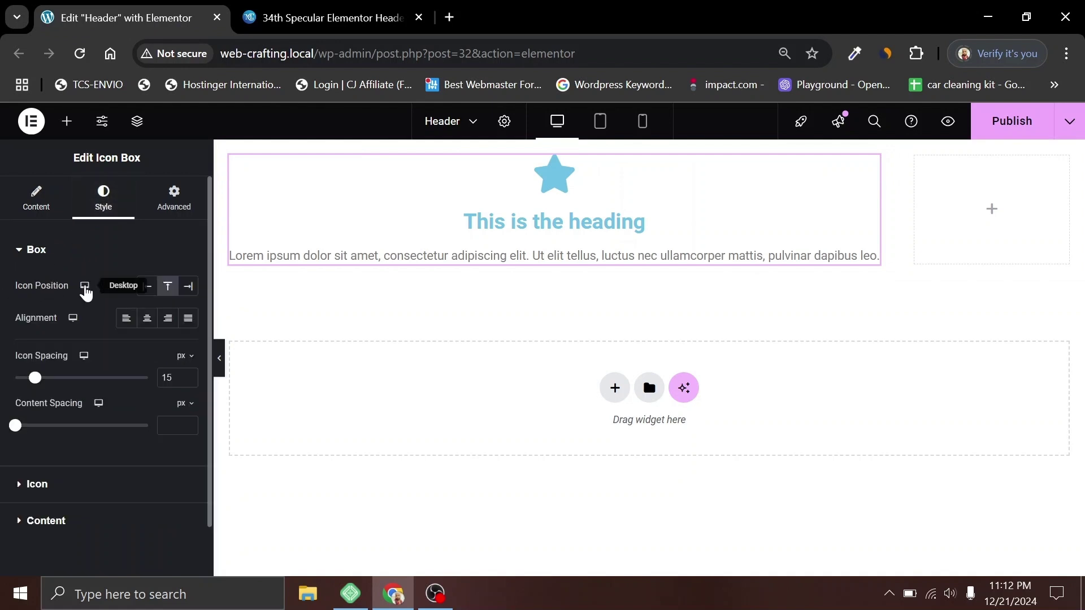
click(147, 287)
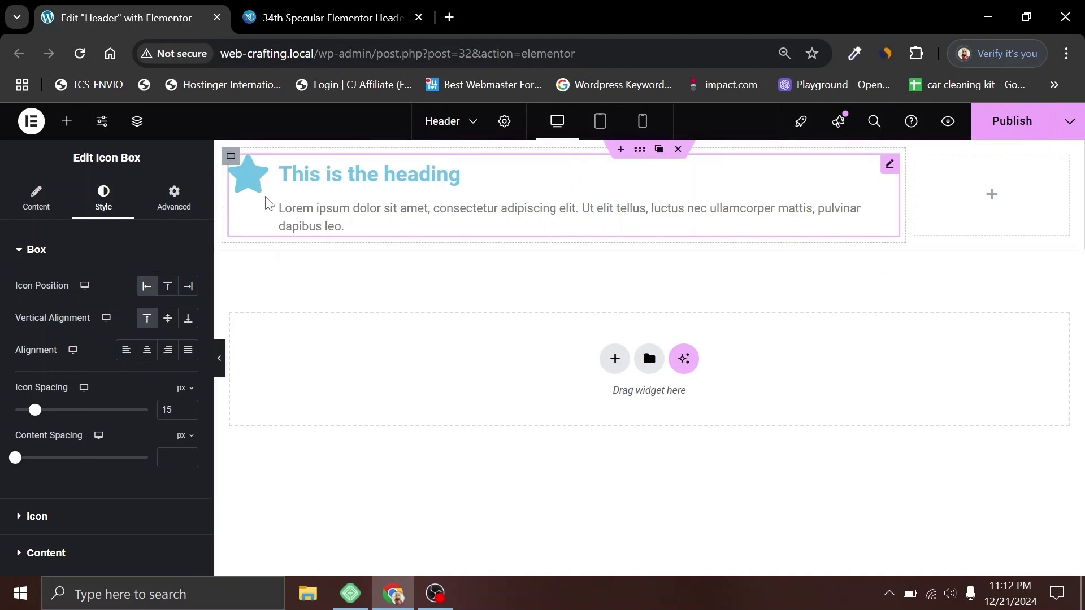
click(168, 320)
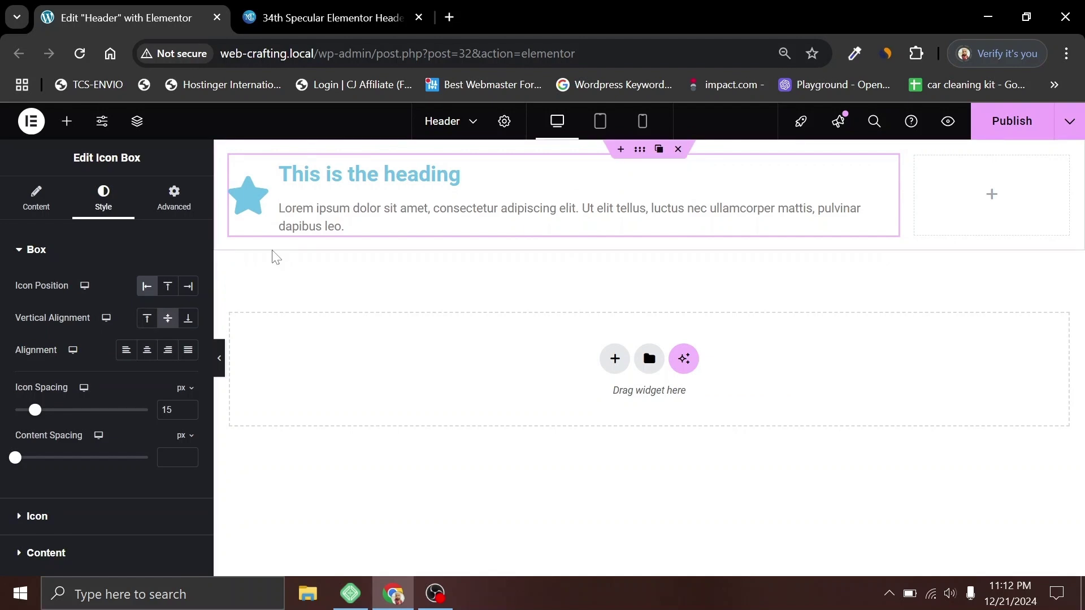
Step: Compare with the reference header, then bring up the Icon Library to replace the star
click(302, 8)
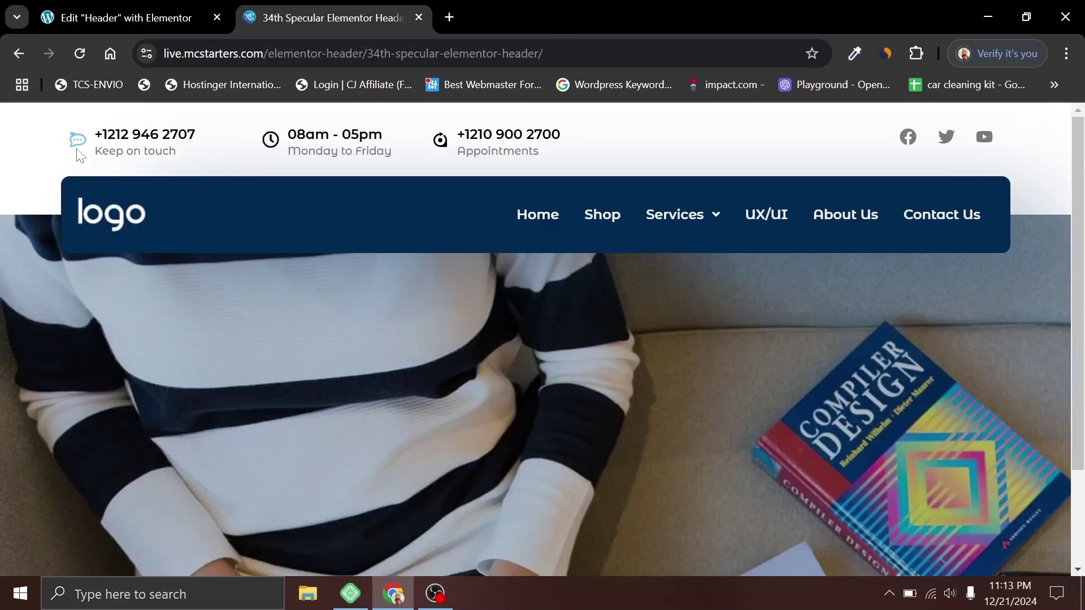
click(124, 17)
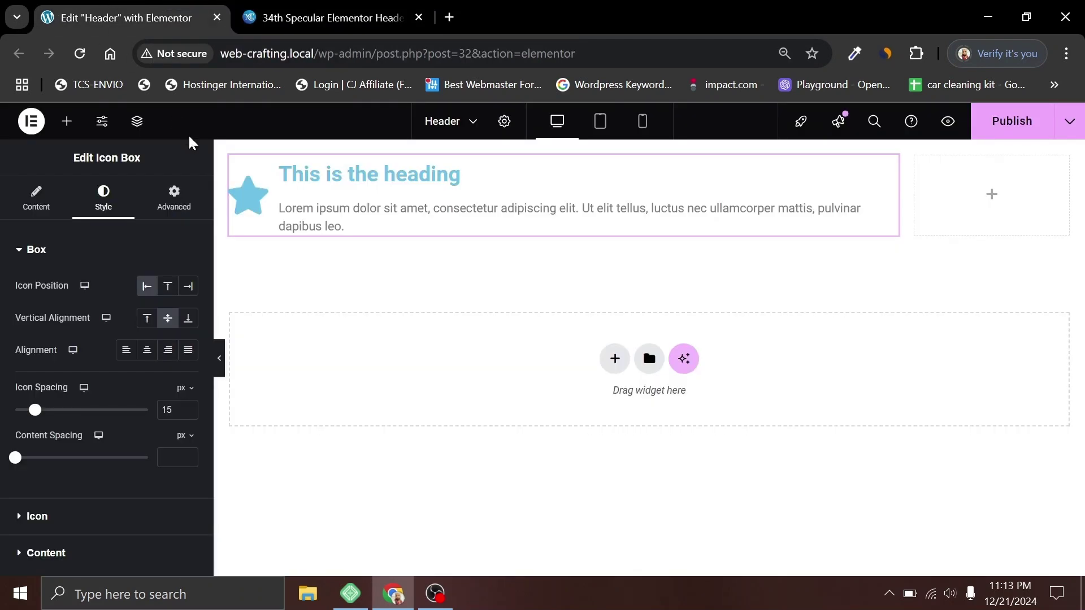
click(34, 198)
click(128, 345)
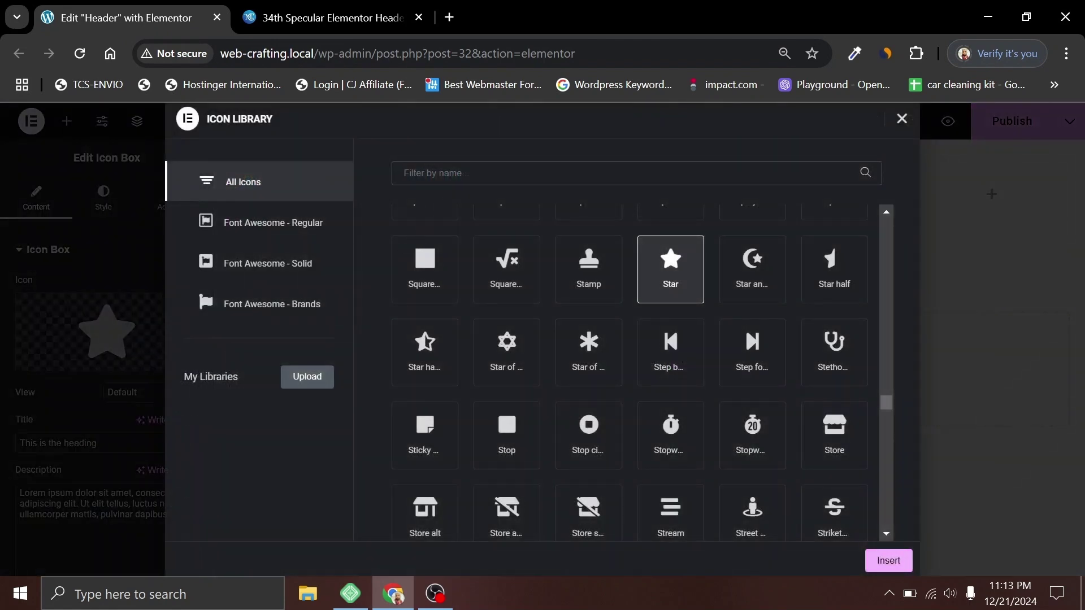
Step: Insert the Rocketchat icon and replace the placeholder title with the phone number
text(chat)
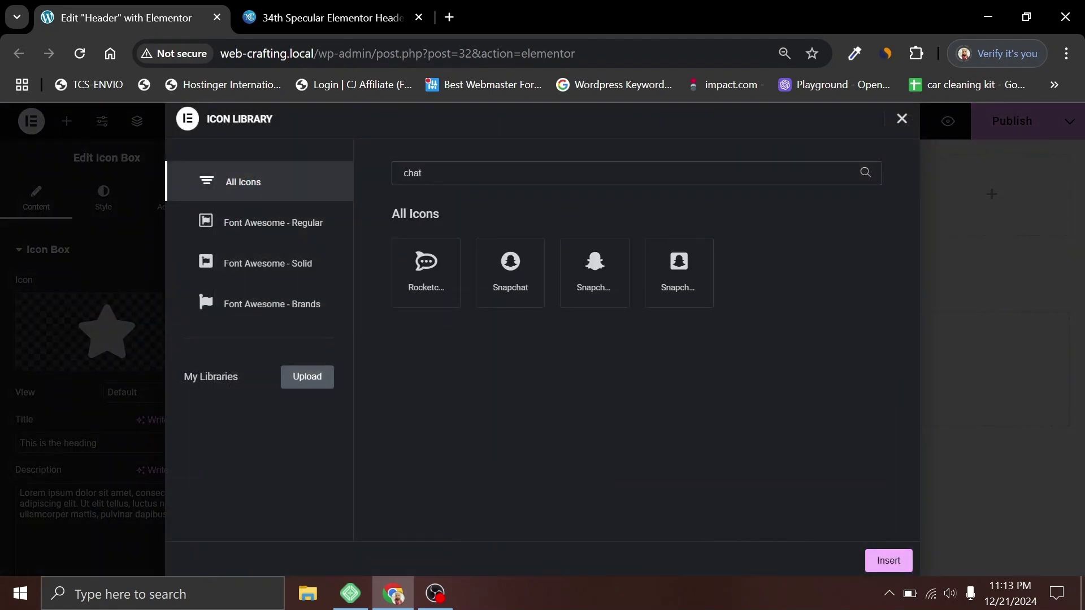
click(431, 281)
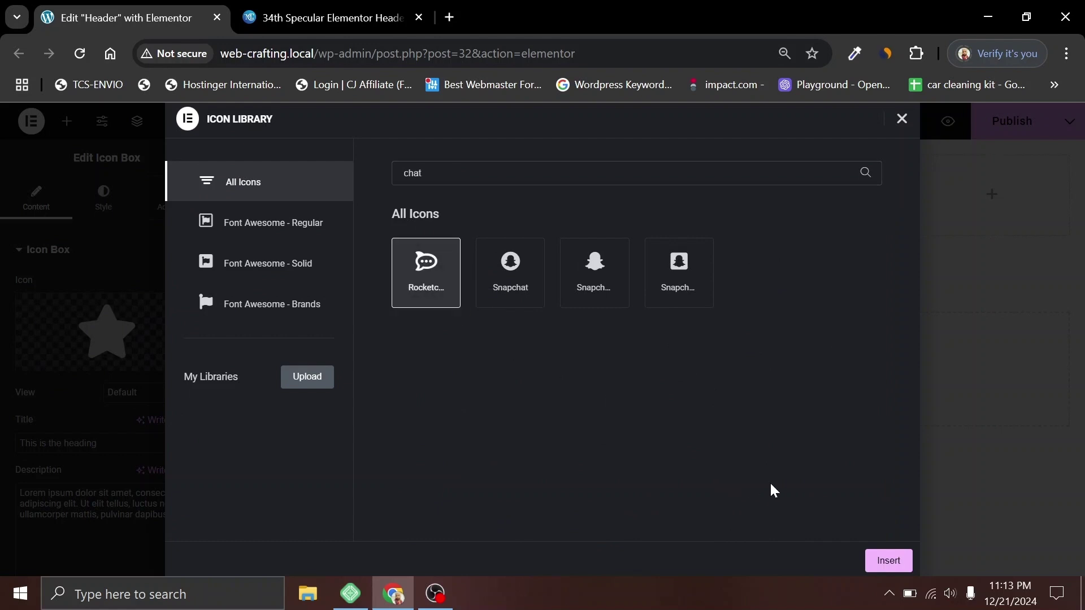
click(885, 564)
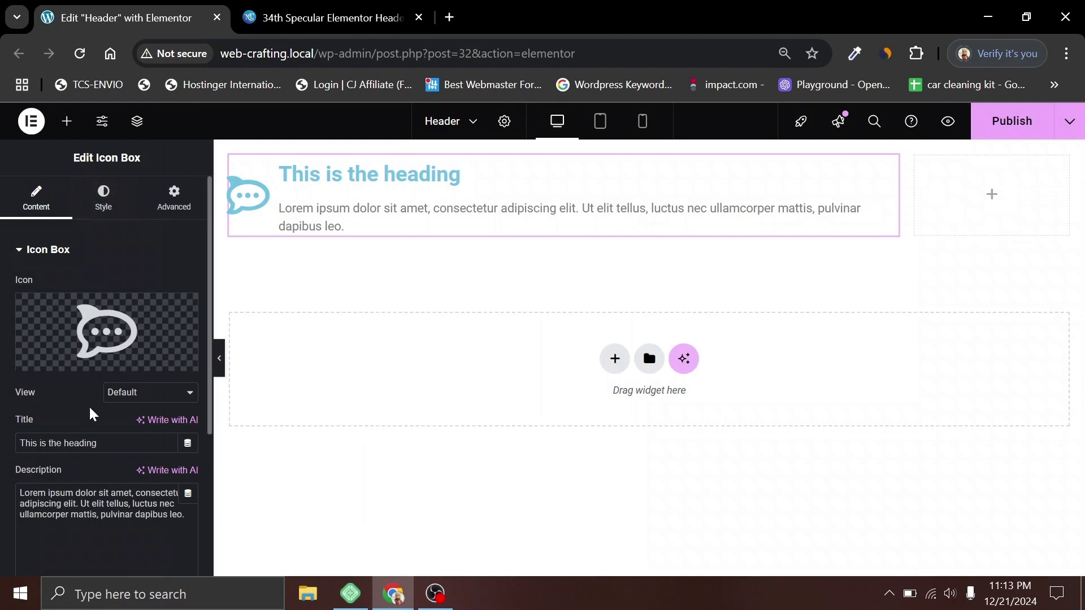
drag(97, 443, 12, 446)
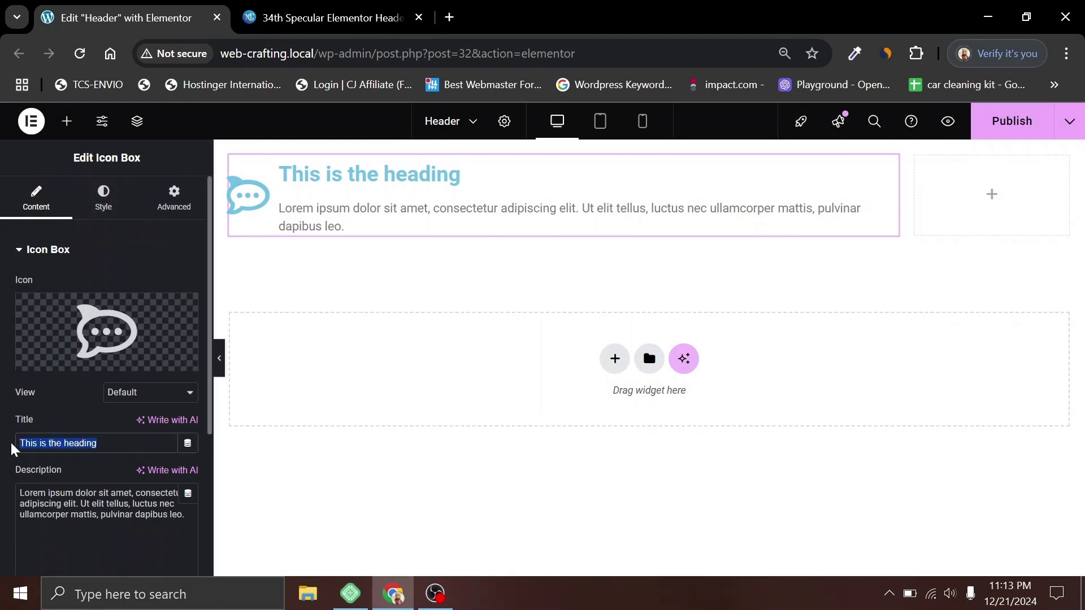
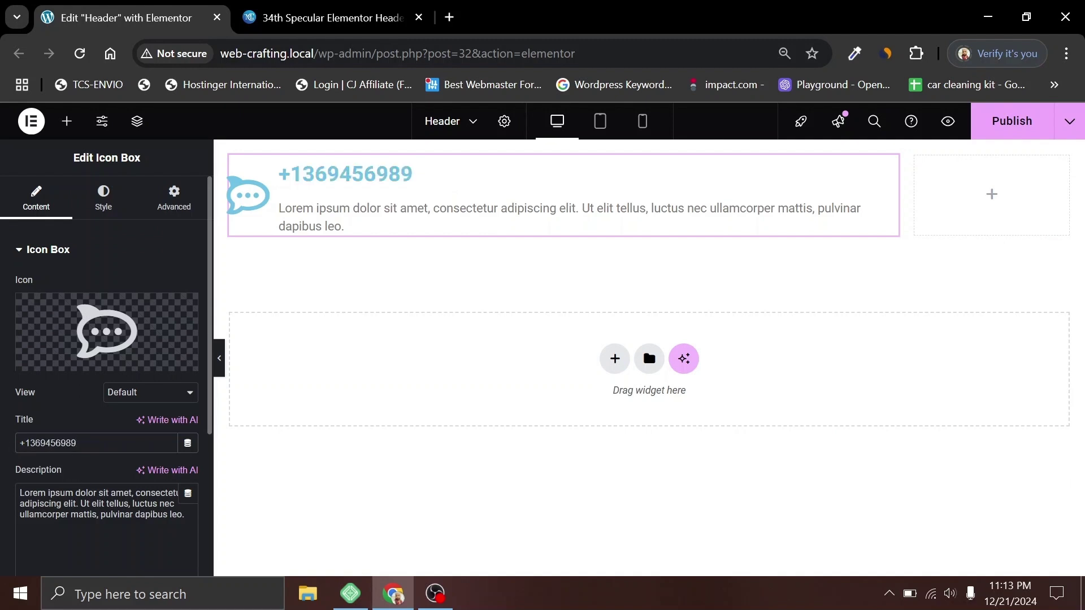
Step: Copy 'Keep on touch' from the reference page into the Icon Box description
click(103, 514)
key(ctrl+Tab)
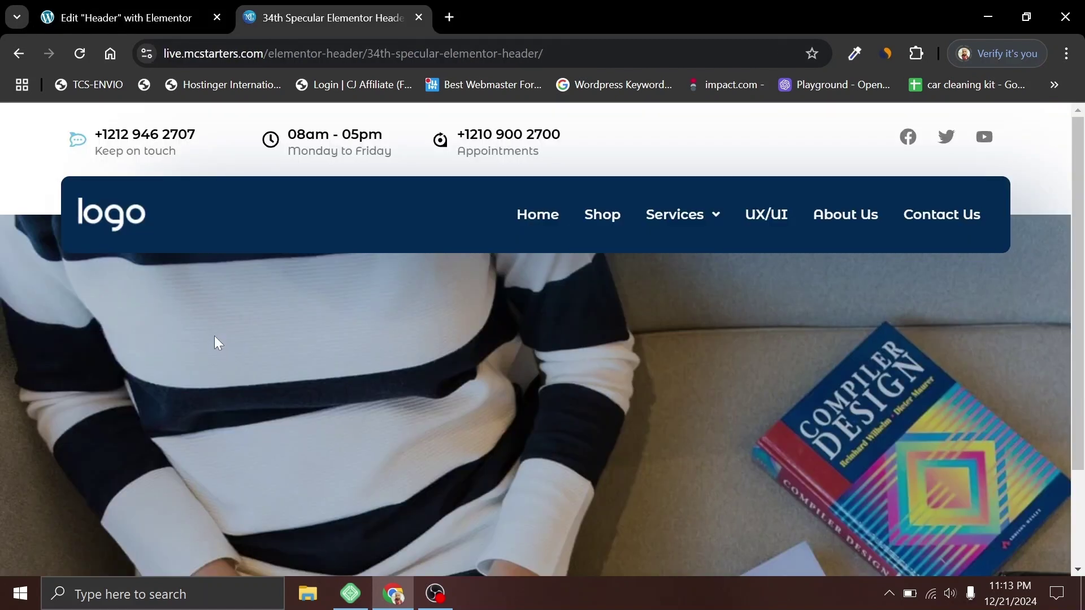
triple_click(124, 151)
key(ctrl+c)
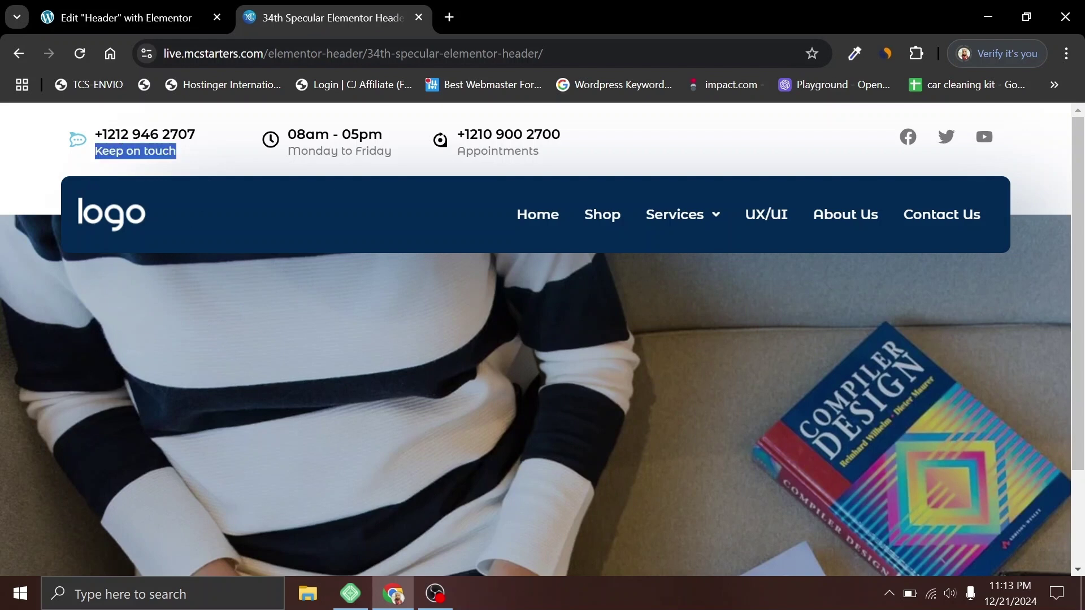
key(ctrl+Tab)
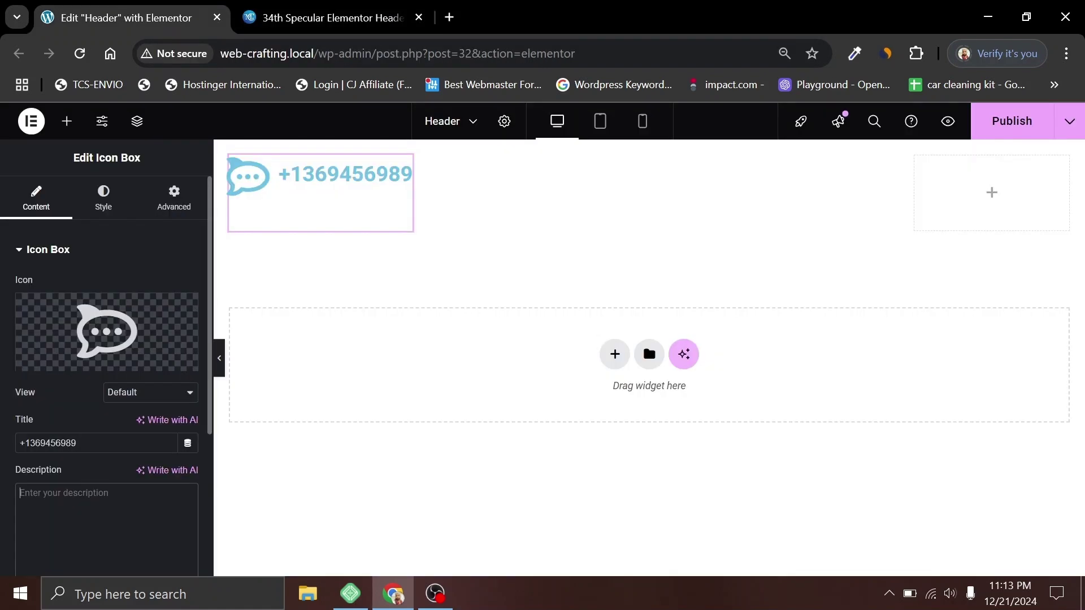
click(107, 509)
key(ctrl+v)
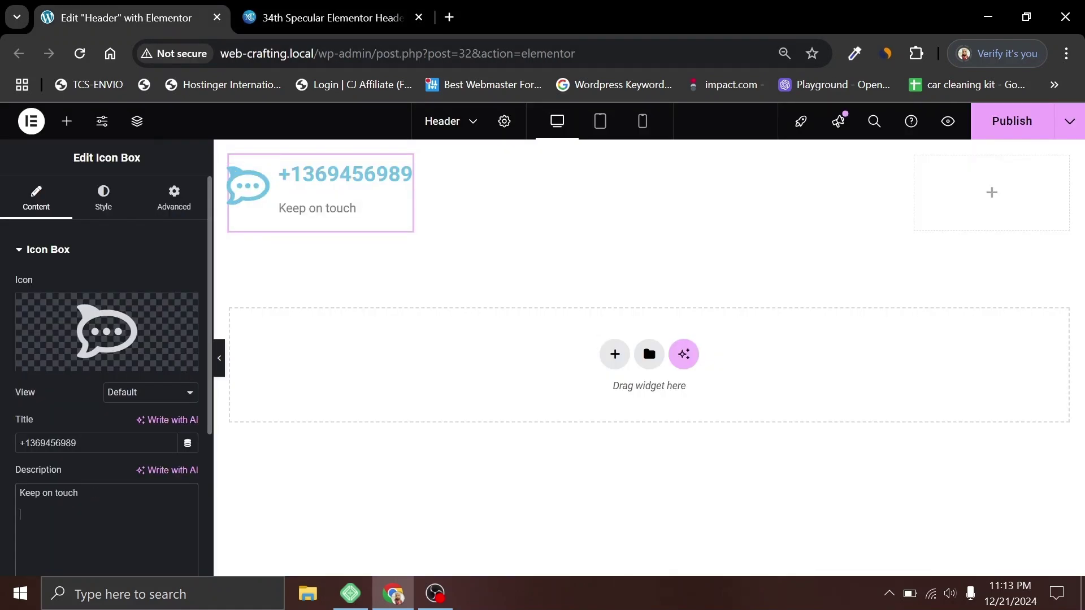
click(103, 205)
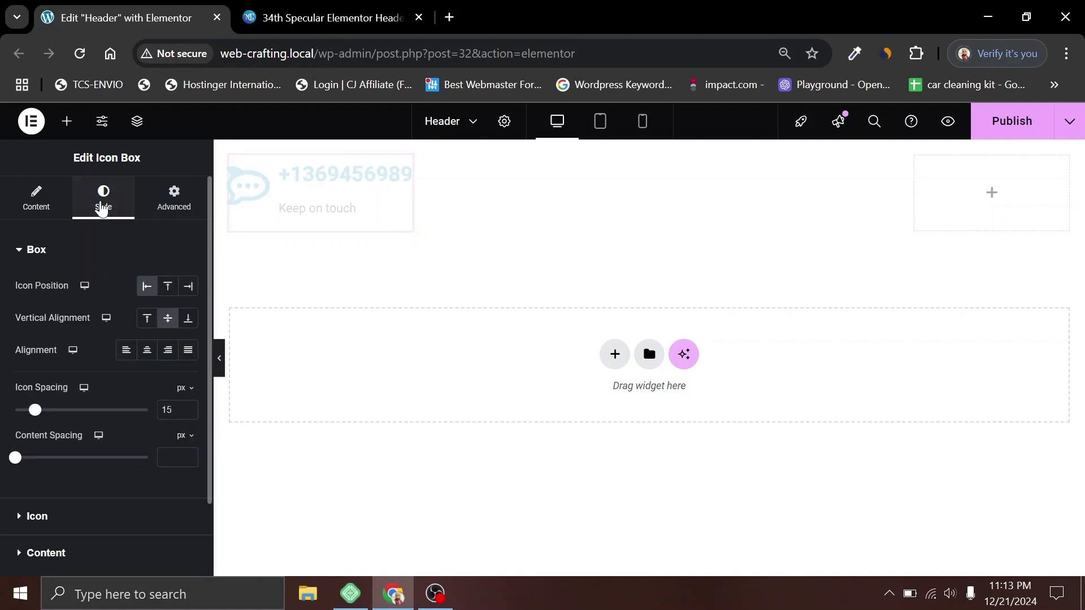
Step: Make the icon grey and set its size to 32 px
click(63, 518)
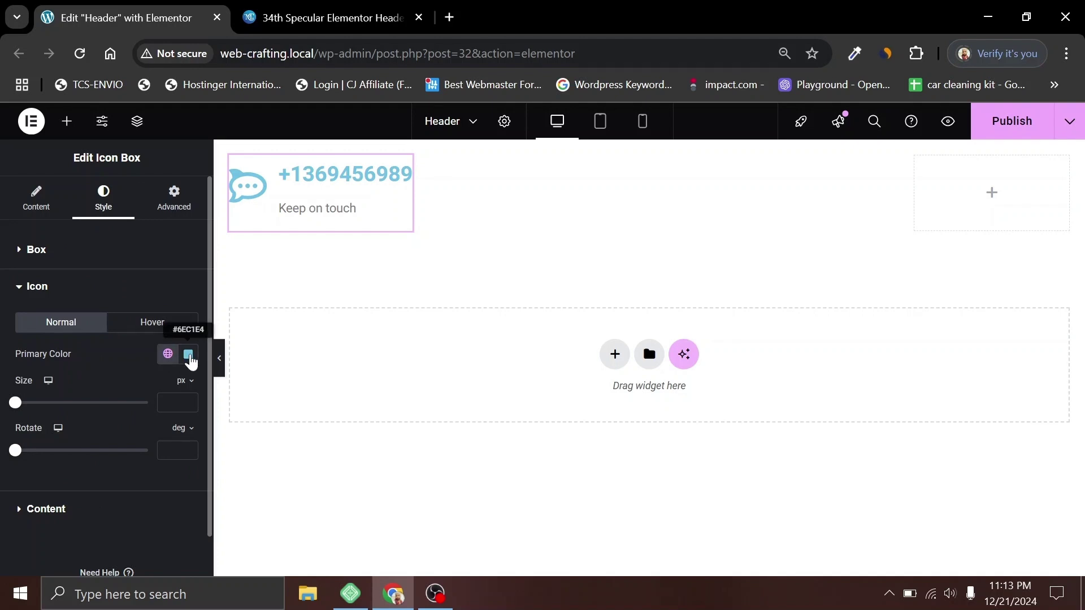
click(189, 355)
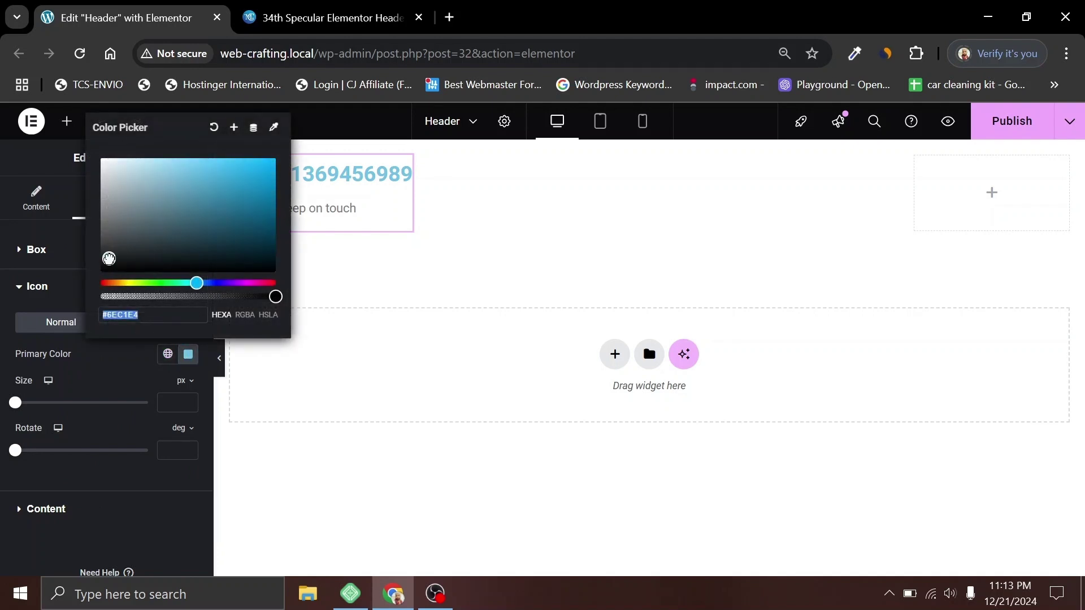
drag(109, 259, 100, 247)
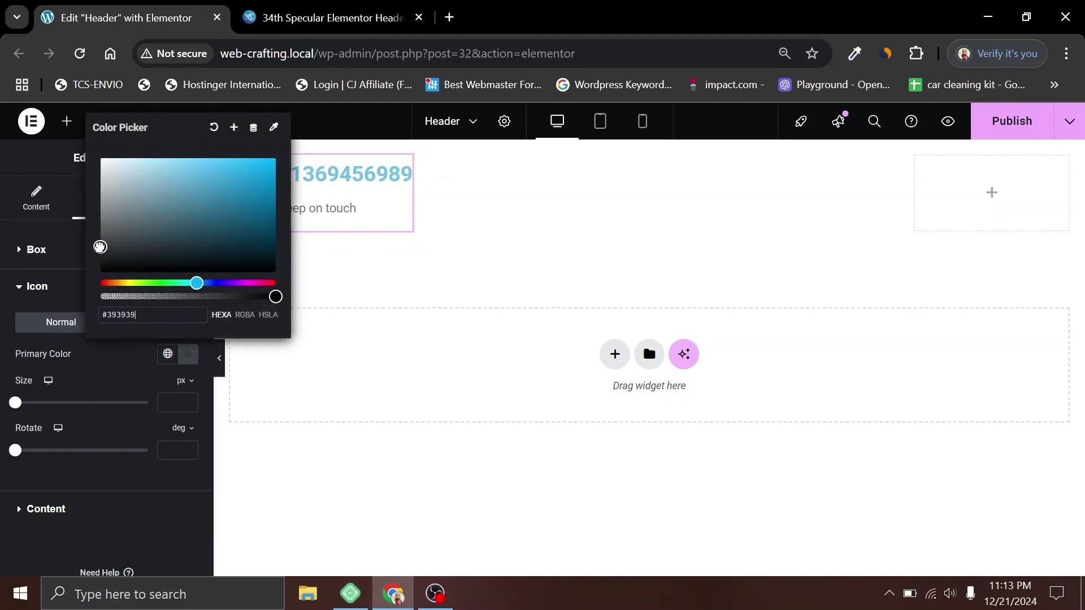
click(133, 348)
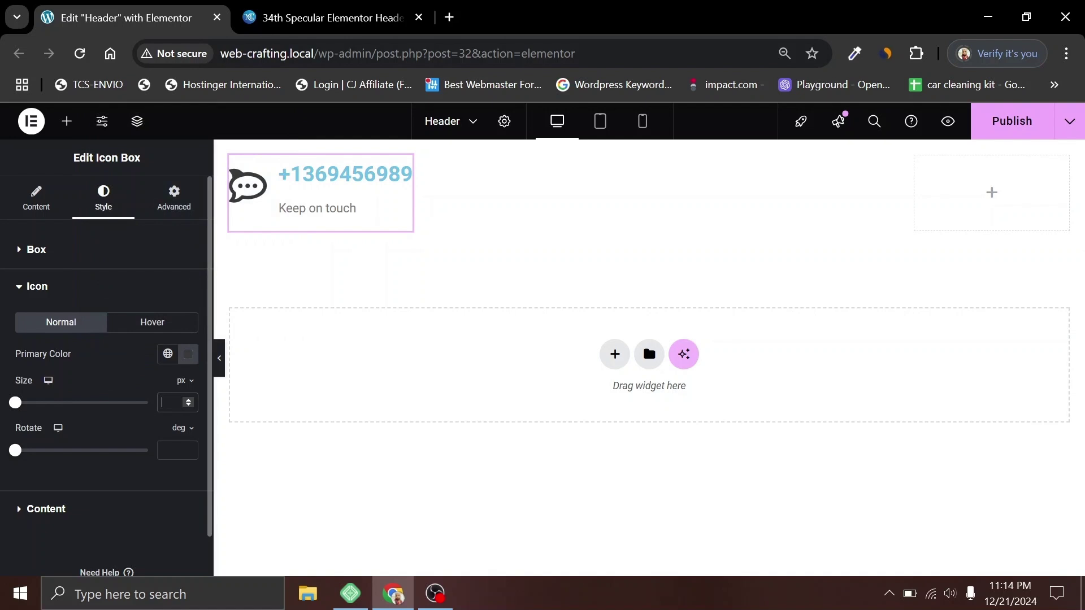
click(169, 402)
text(32)
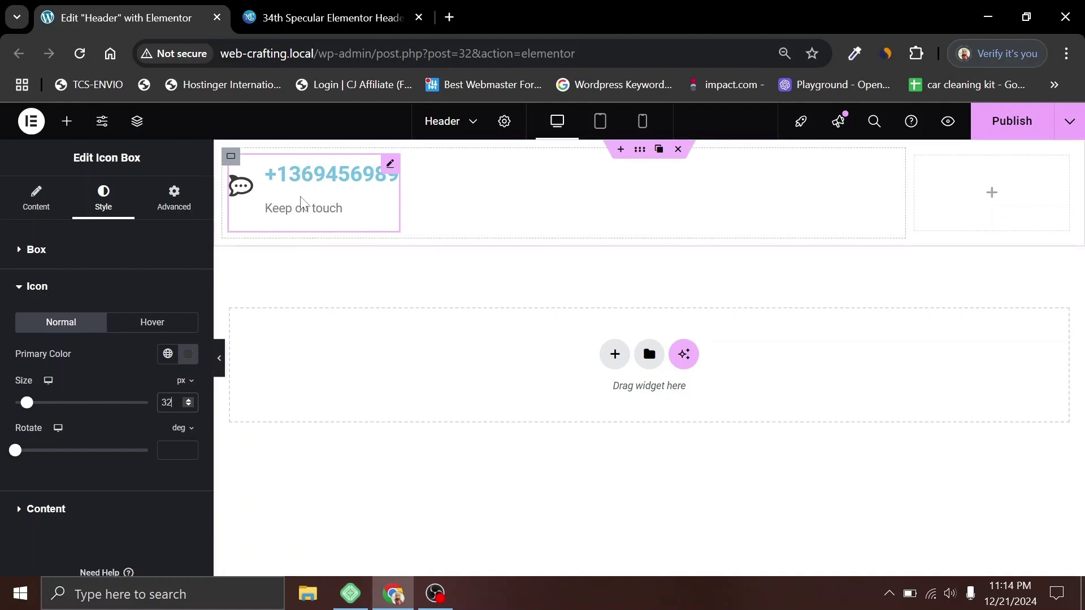
Step: Change the phone-number title colour to dark grey #2E2E2E
click(52, 508)
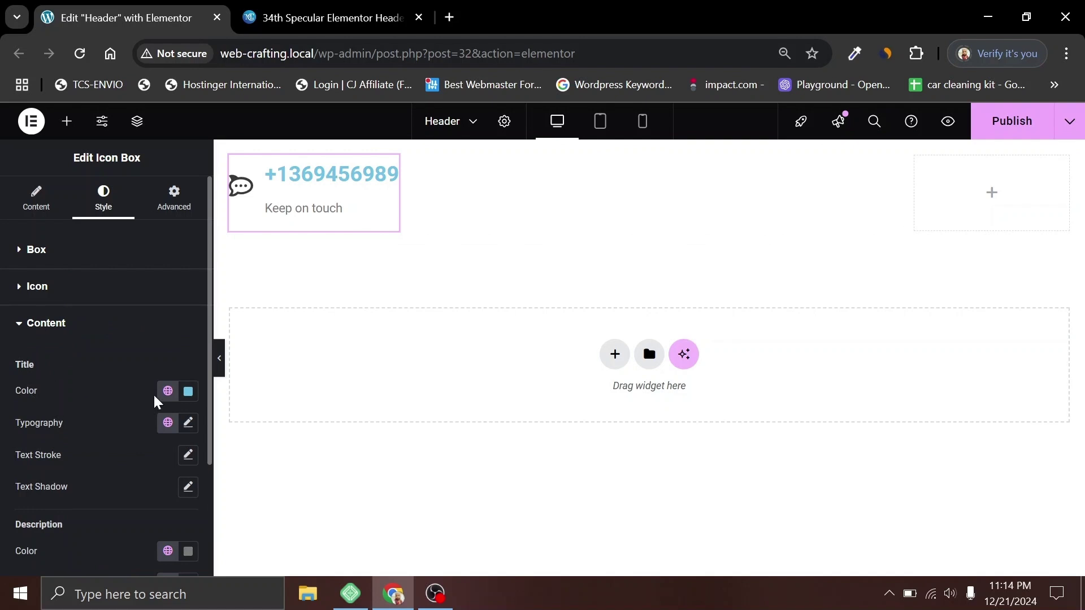
click(188, 391)
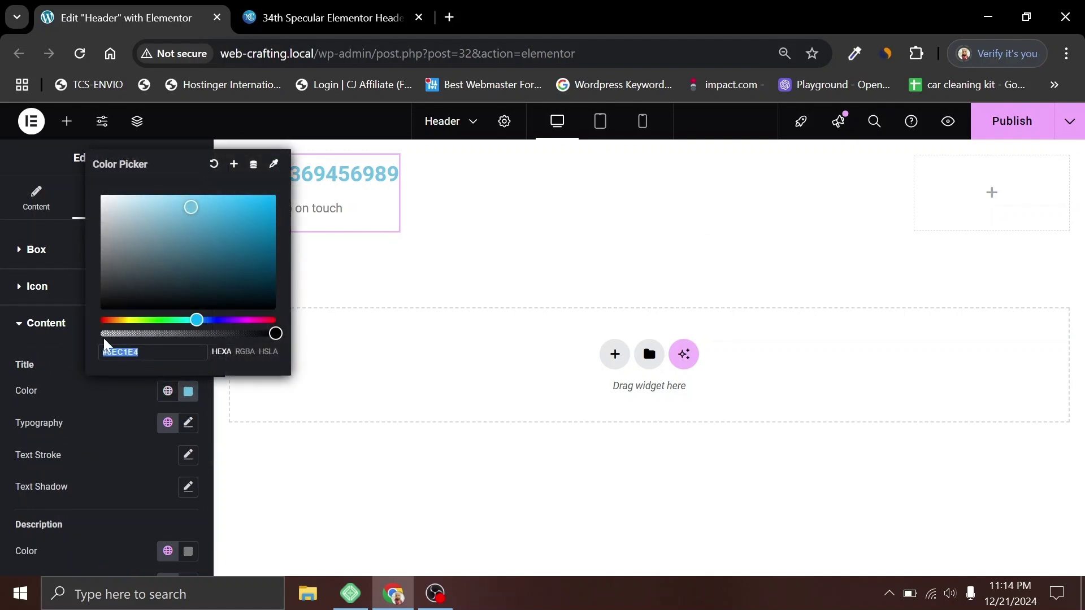
click(99, 292)
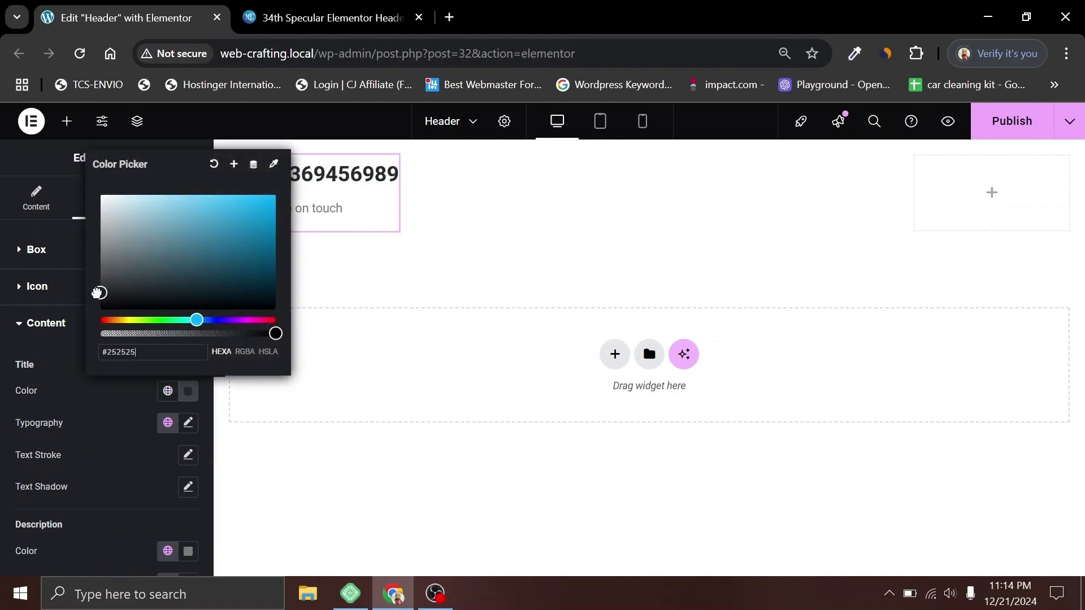
drag(97, 293, 100, 289)
click(89, 387)
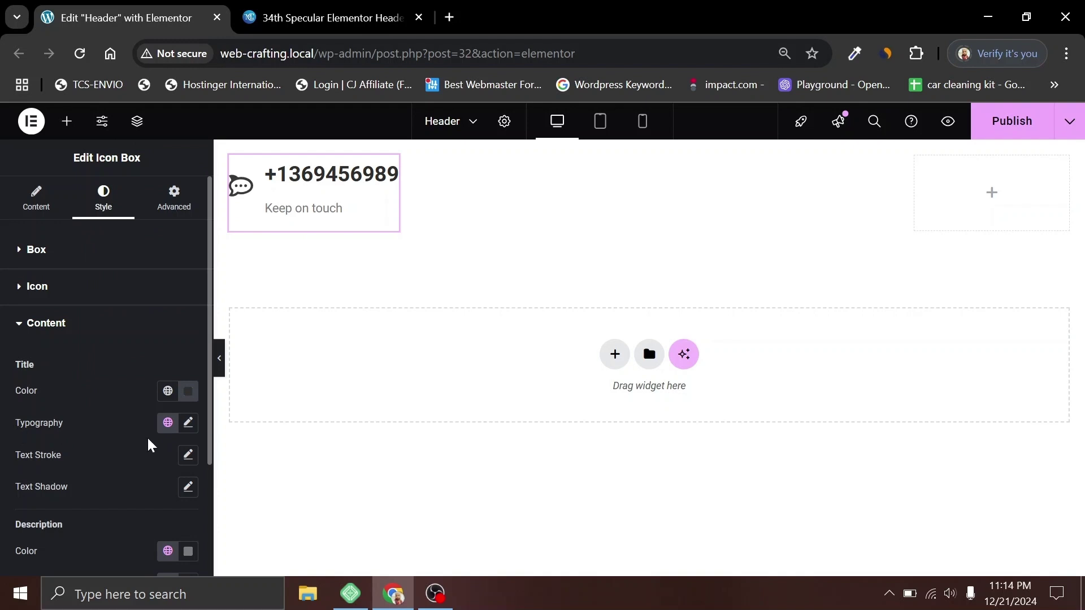
Step: Set the Icon Box content spacing to 5
scroll(114, 402, down, 3)
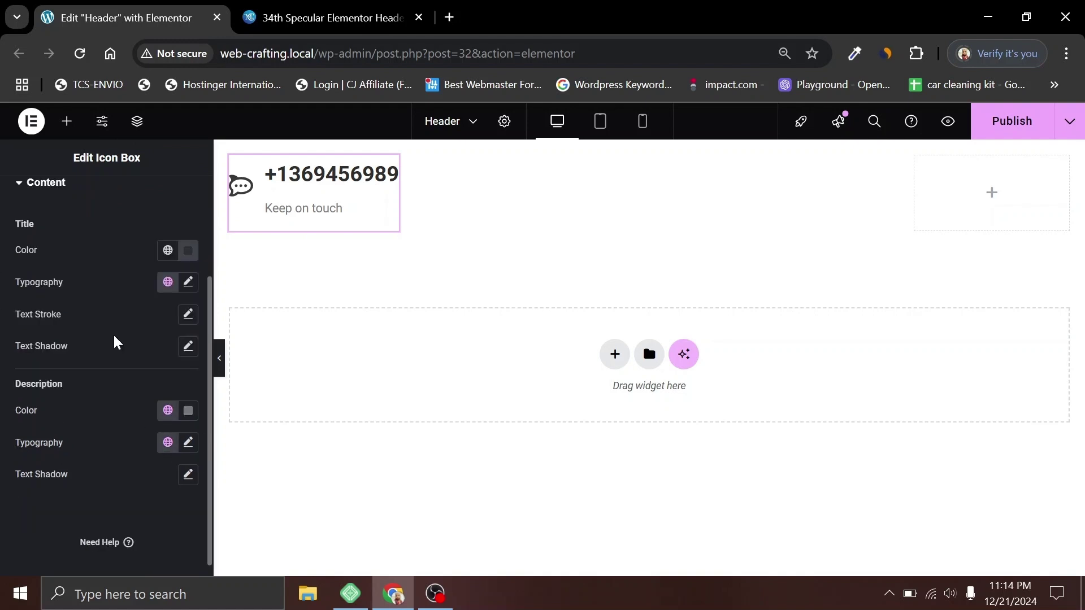
scroll(115, 343, up, 3)
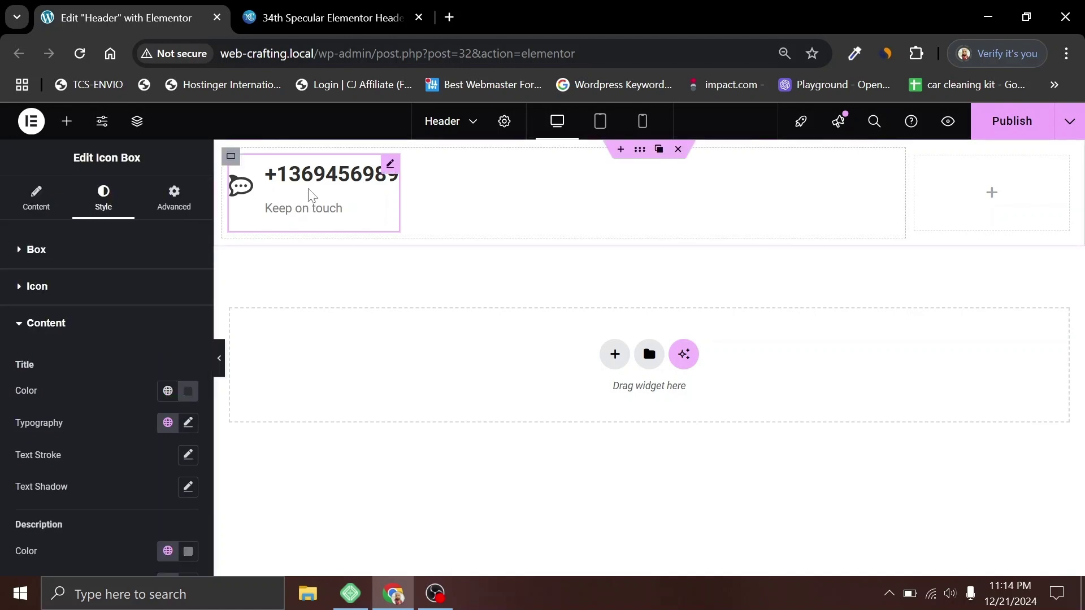
click(23, 253)
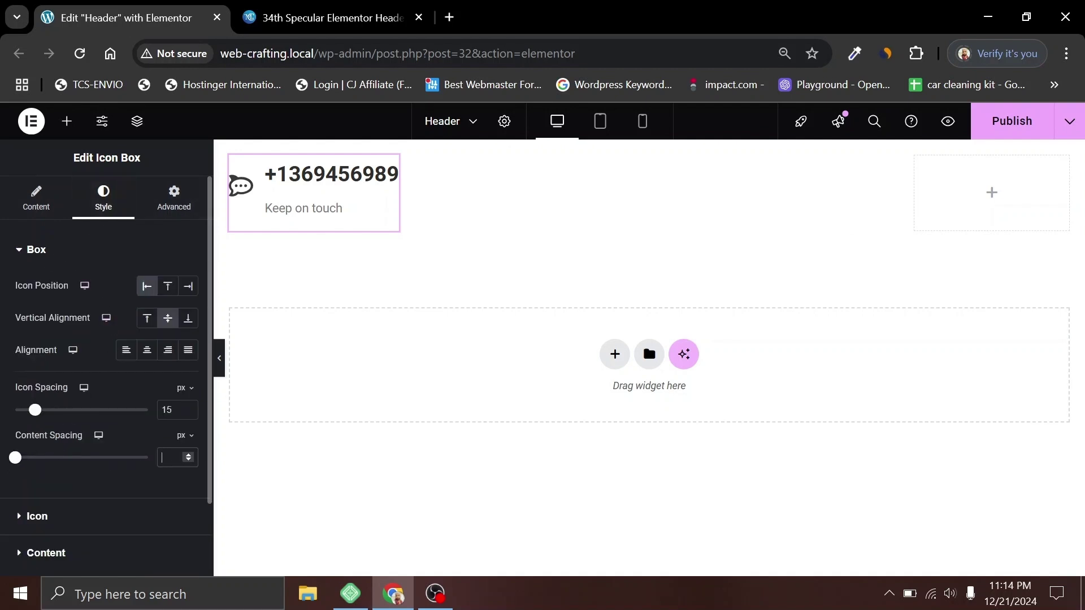
text(5)
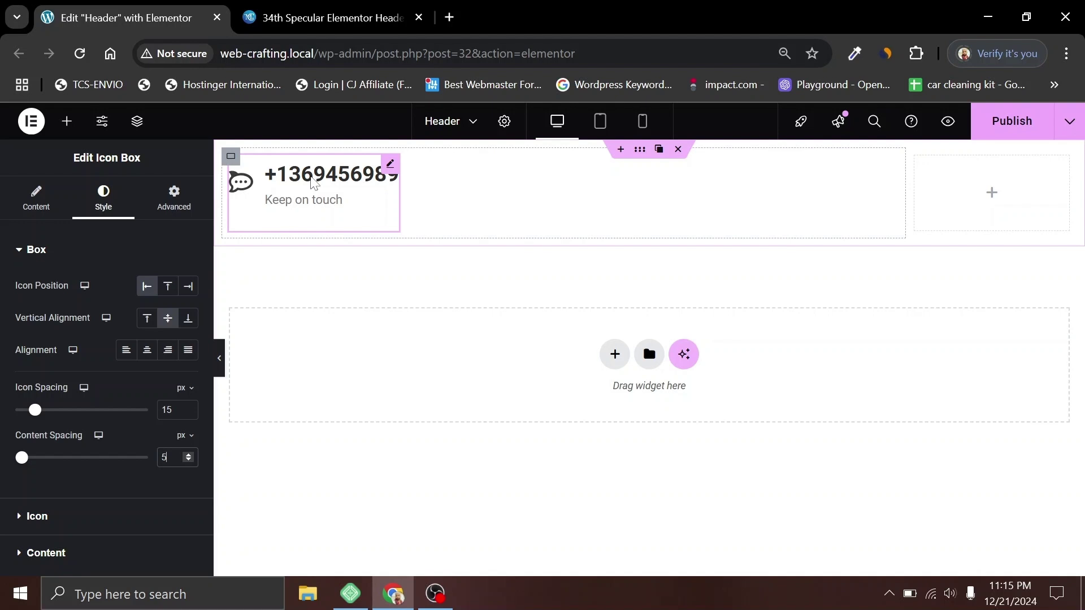
Step: Make the title colour nearly black
scroll(93, 480, down, 2)
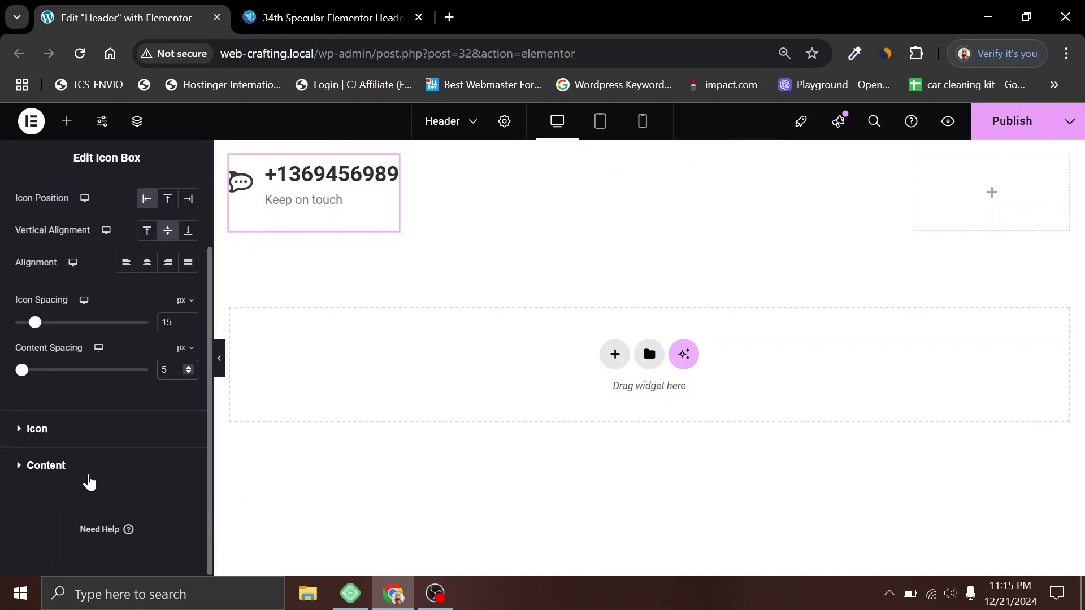
click(57, 465)
scroll(107, 296, down, 3)
click(188, 250)
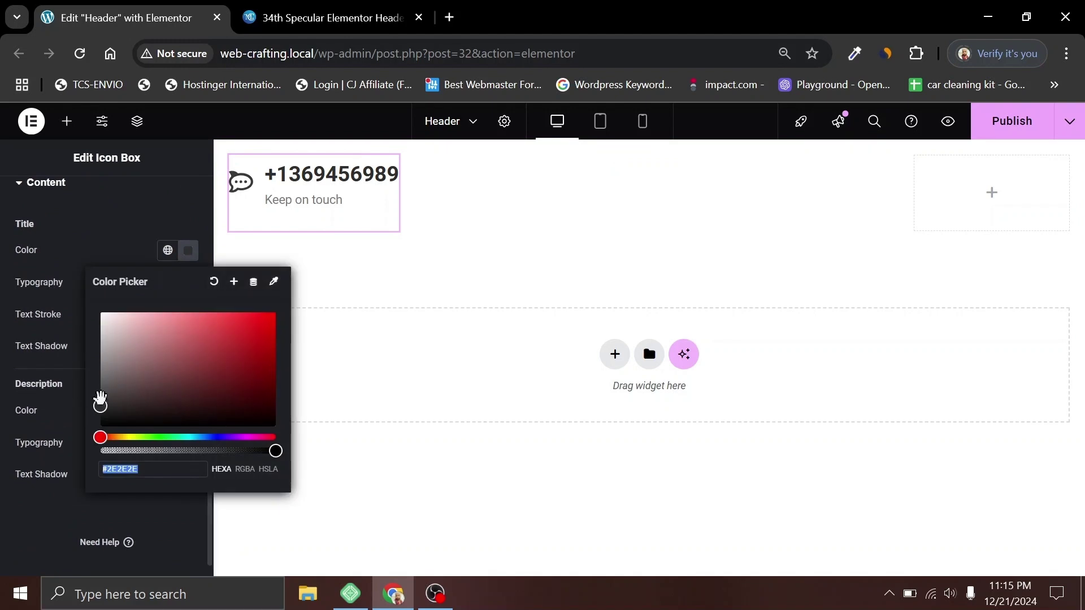
drag(100, 407, 95, 423)
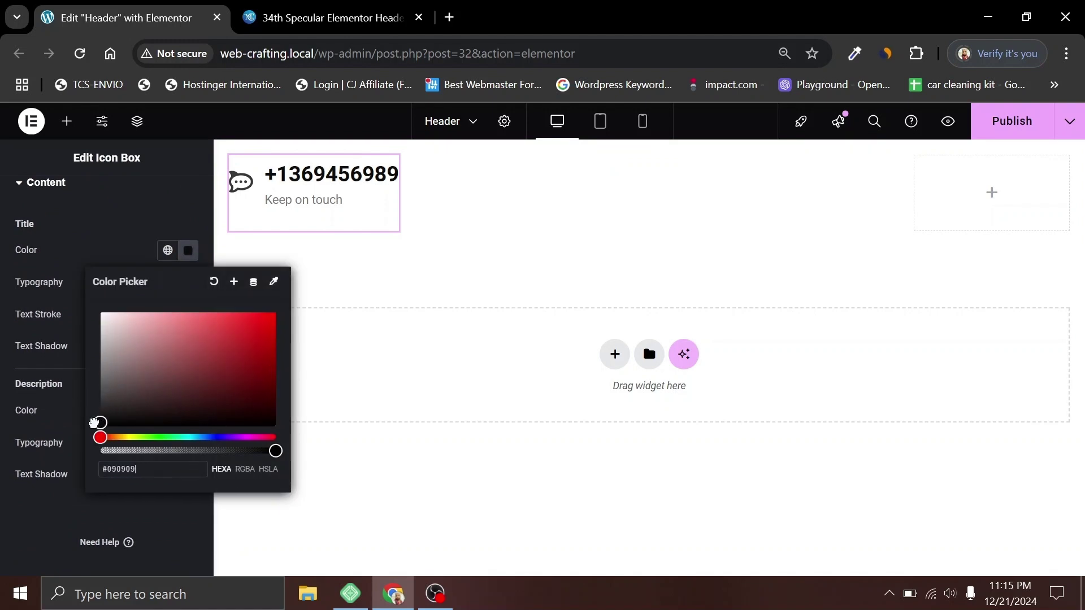
click(114, 432)
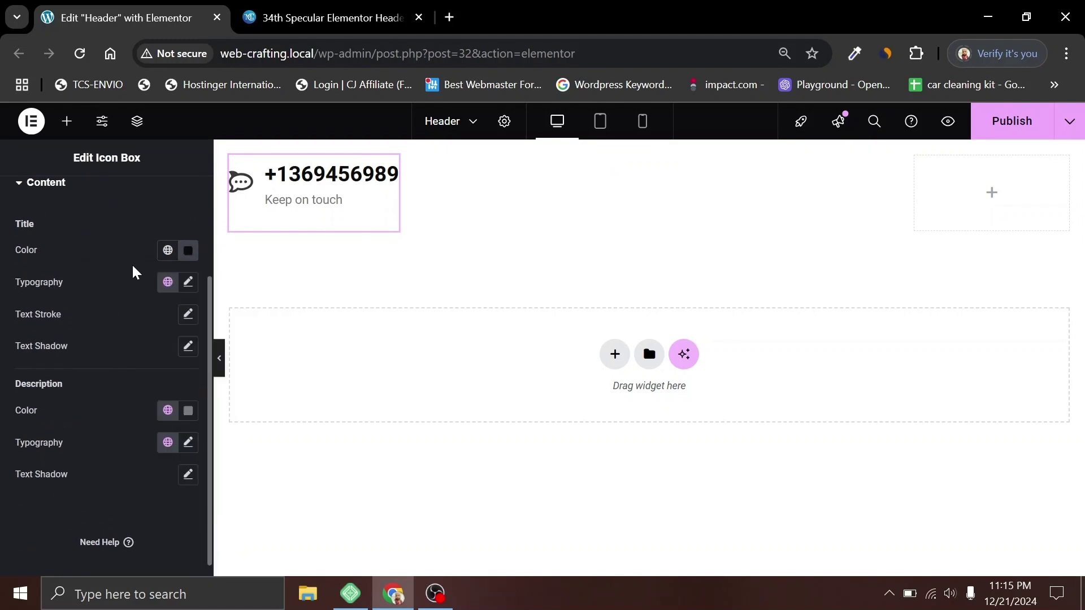
Step: Apply the New Global Color to the icon, title and description
scroll(130, 294, up, 3)
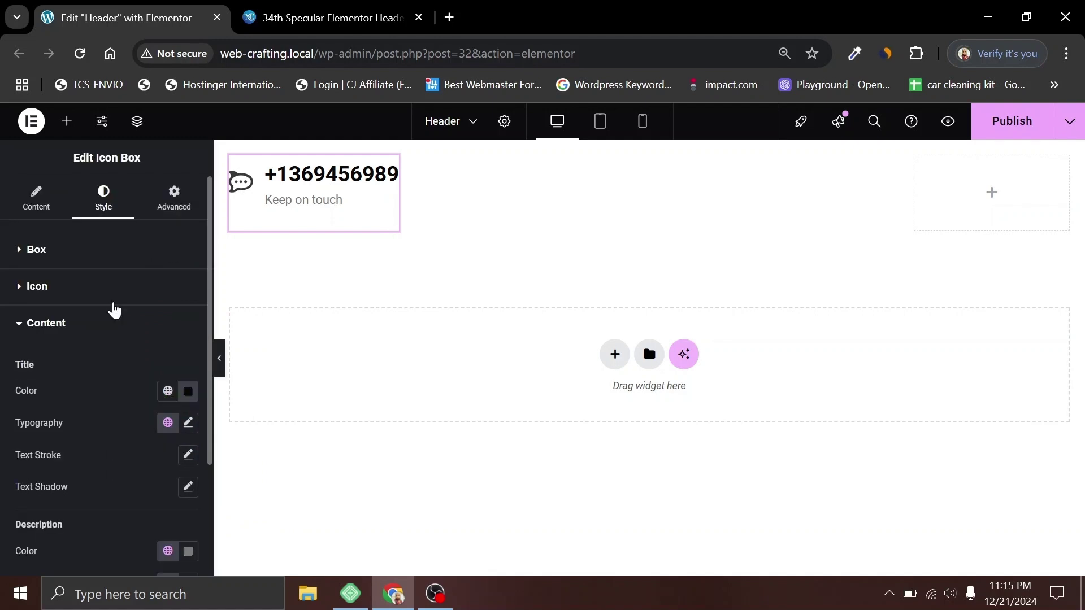
click(84, 291)
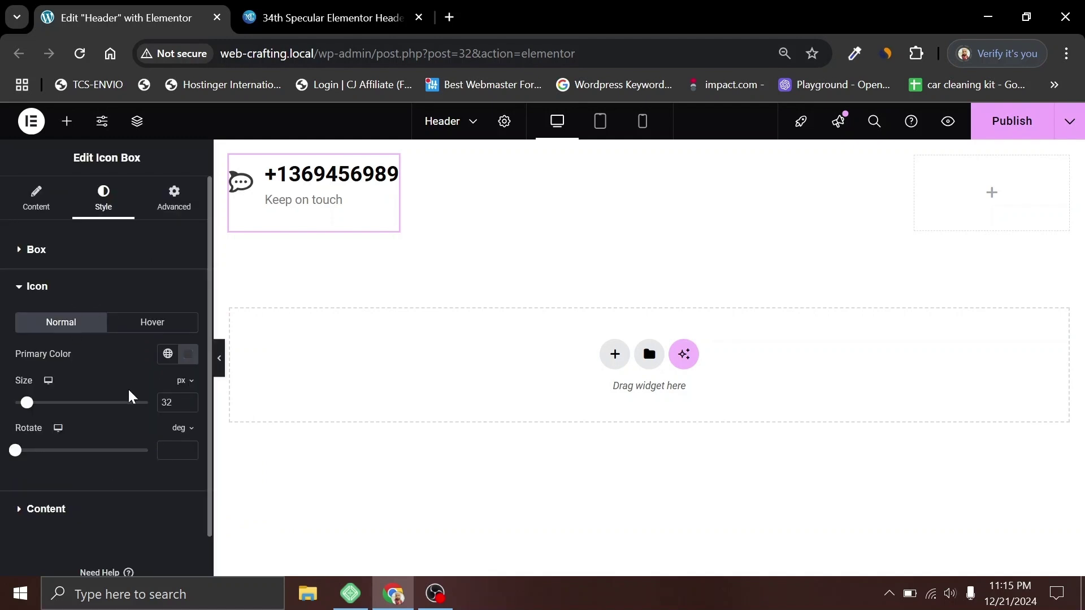
click(166, 356)
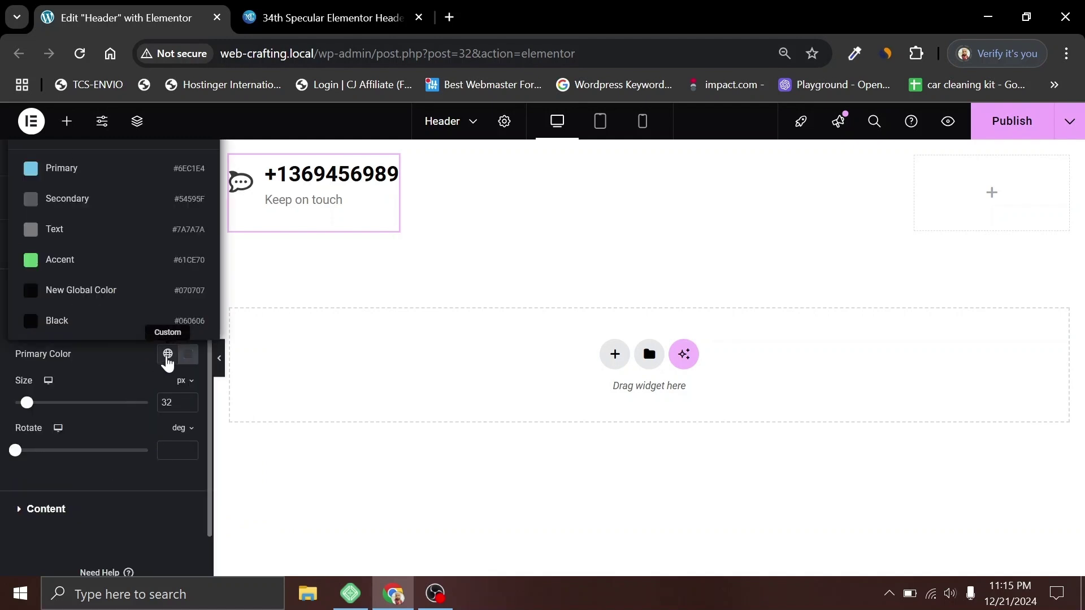
click(76, 293)
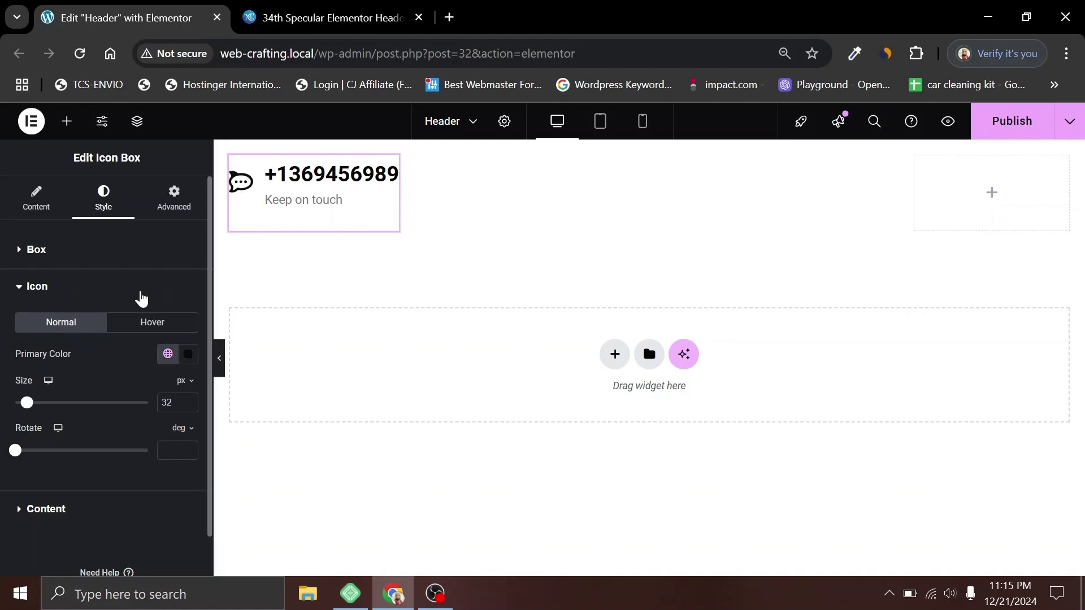
click(78, 510)
click(168, 391)
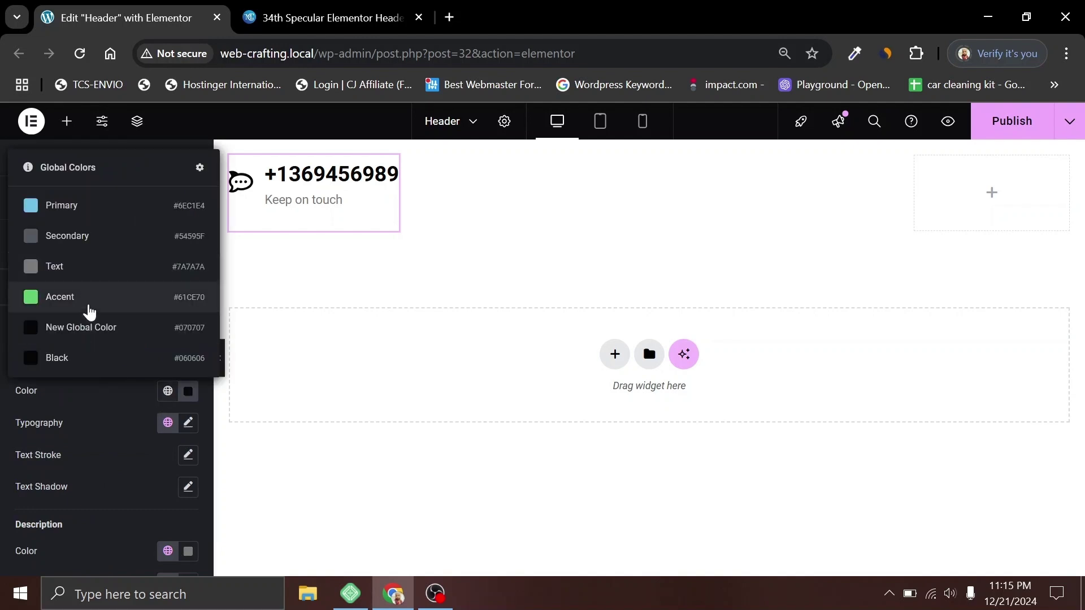
click(81, 330)
scroll(113, 456, down, 3)
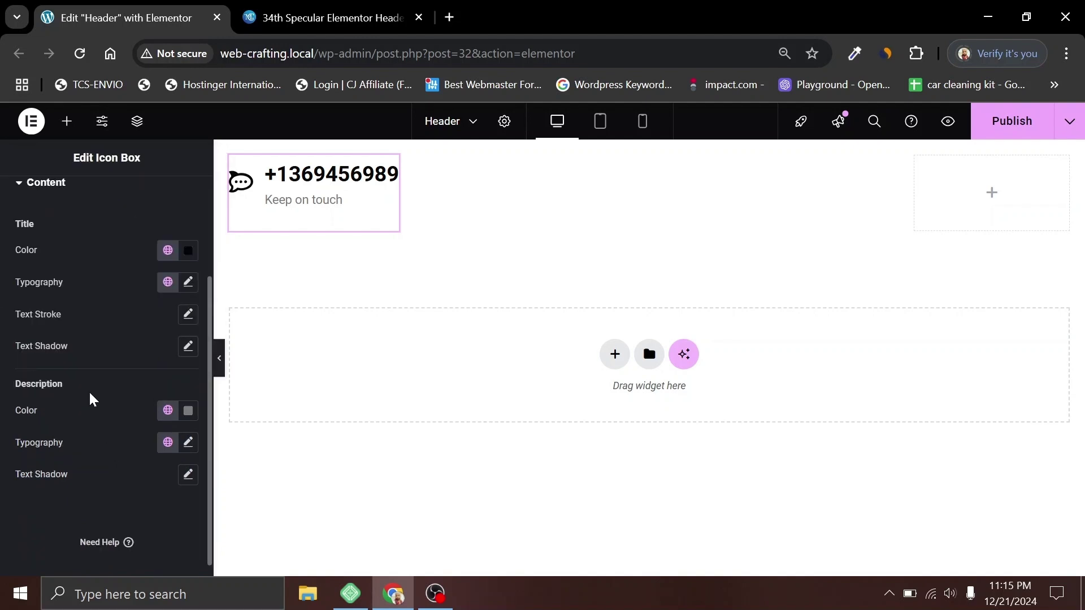
click(168, 410)
click(105, 347)
right_click(324, 190)
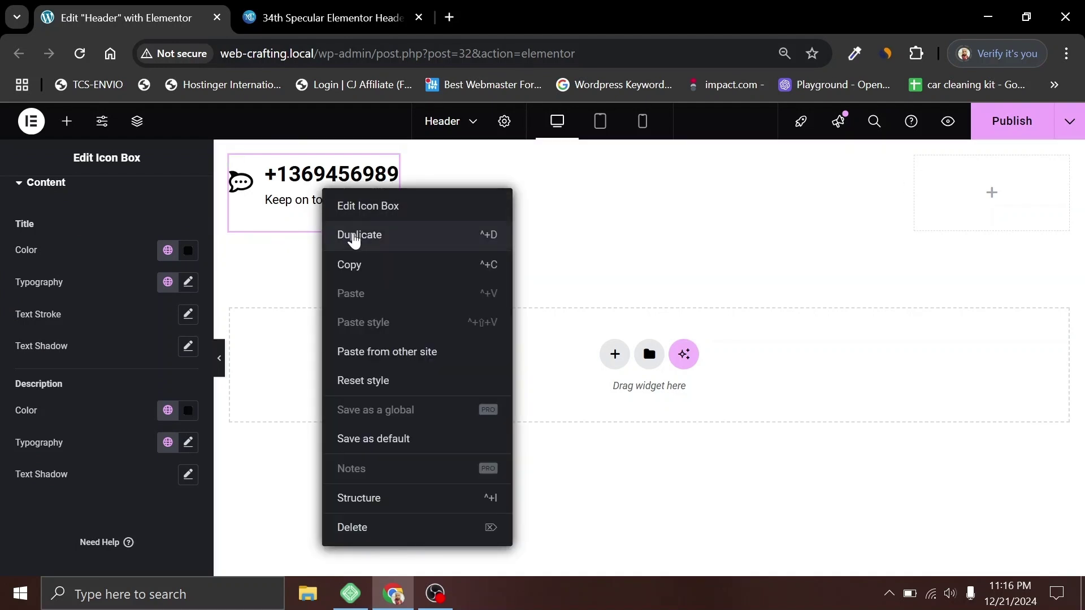
Step: Duplicate the icon box twice so the top bar holds three boxes
click(353, 235)
right_click(306, 178)
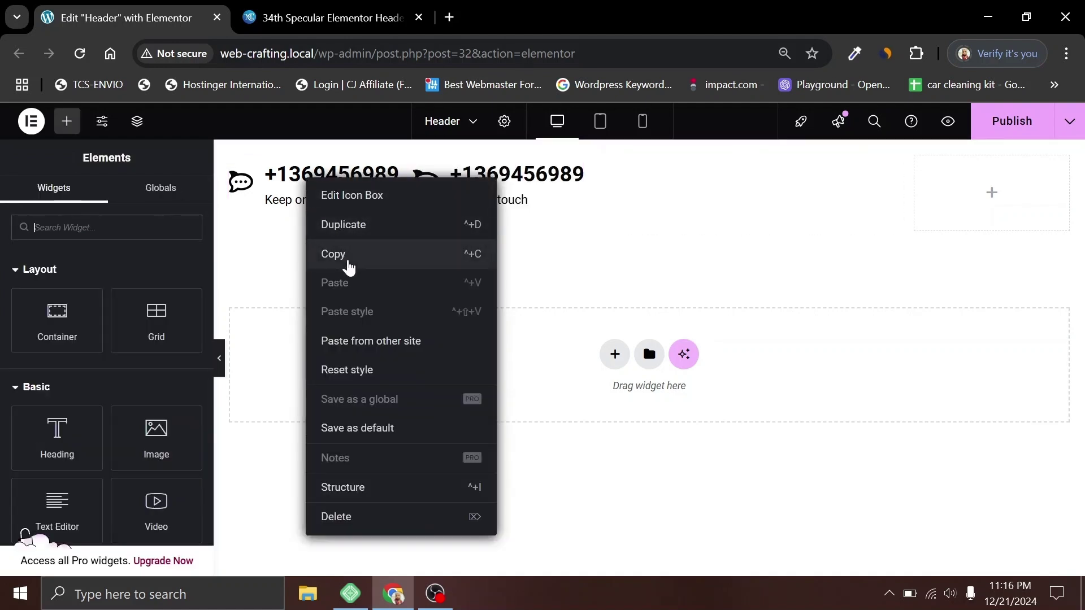
click(339, 236)
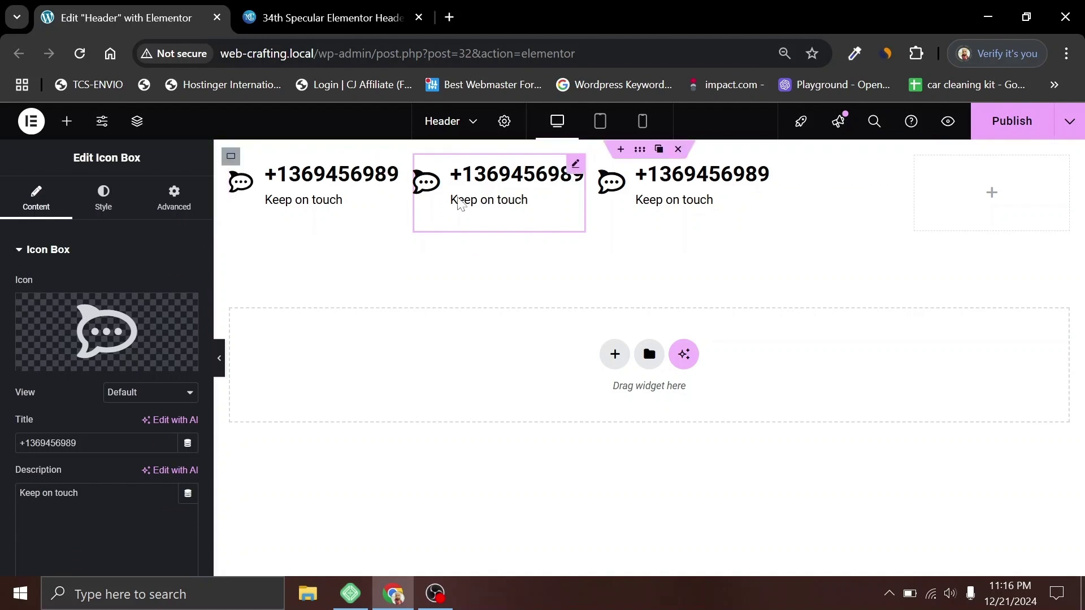
click(287, 8)
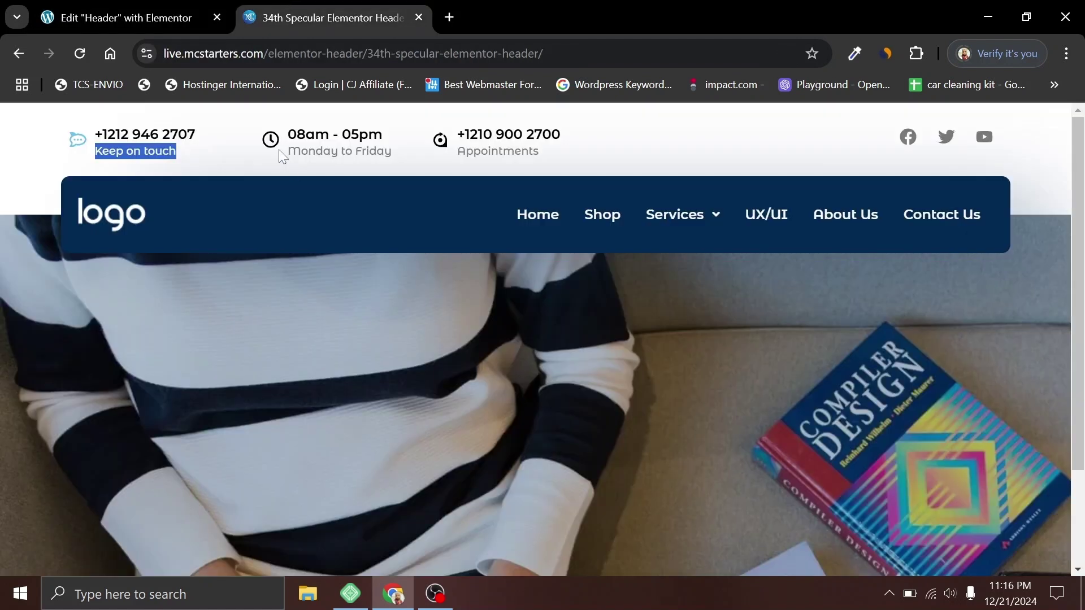
click(122, 17)
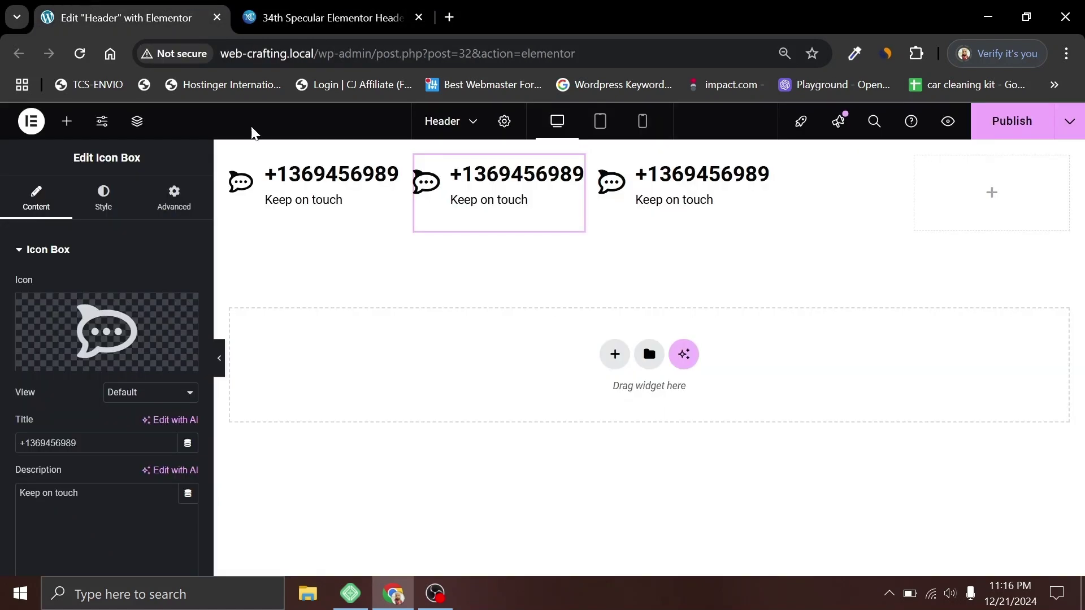
Step: Give the middle box a Clock icon and the title '08am - 05pm' from the reference
click(79, 336)
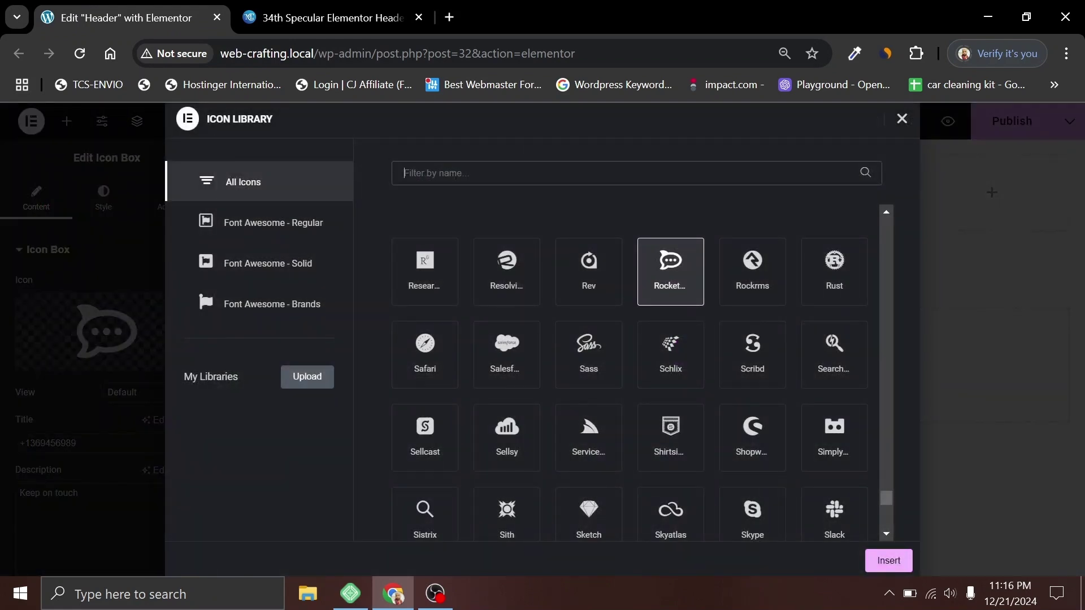
text(clock)
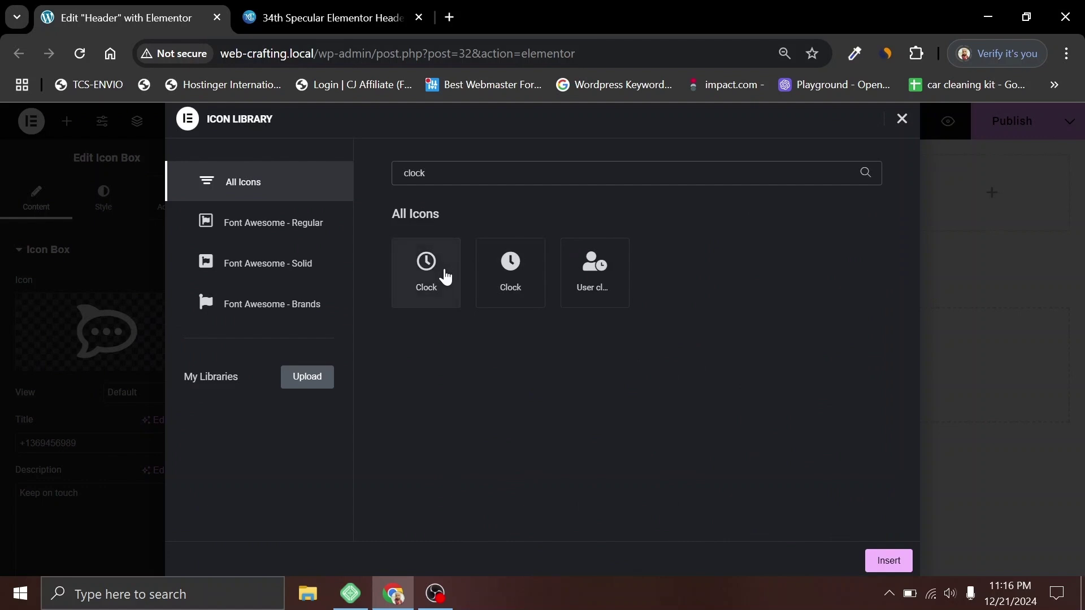
click(442, 271)
click(885, 560)
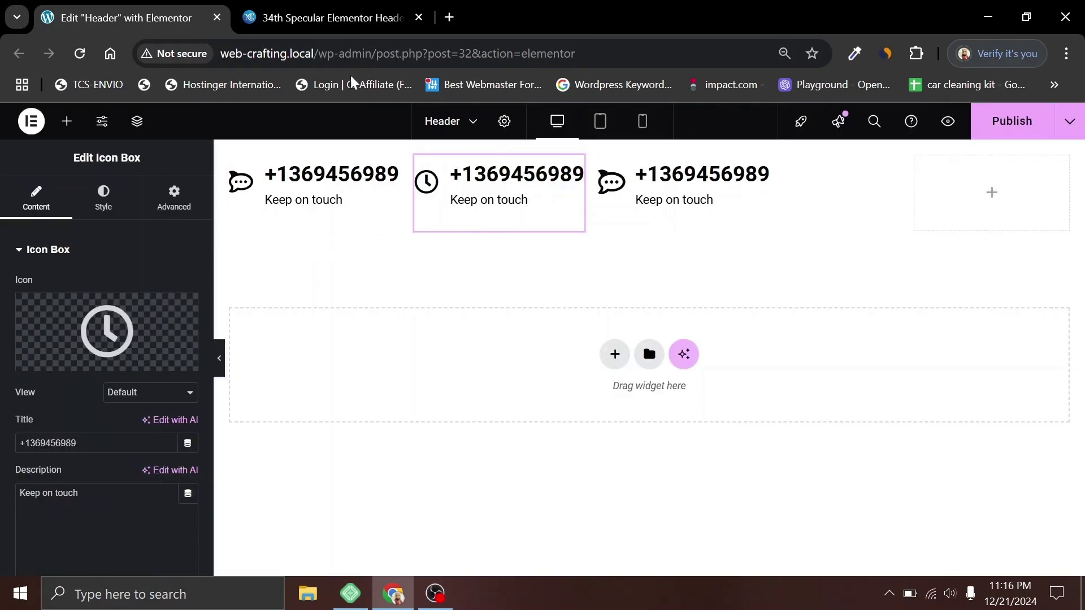
click(325, 22)
triple_click(335, 134)
key(ctrl+c)
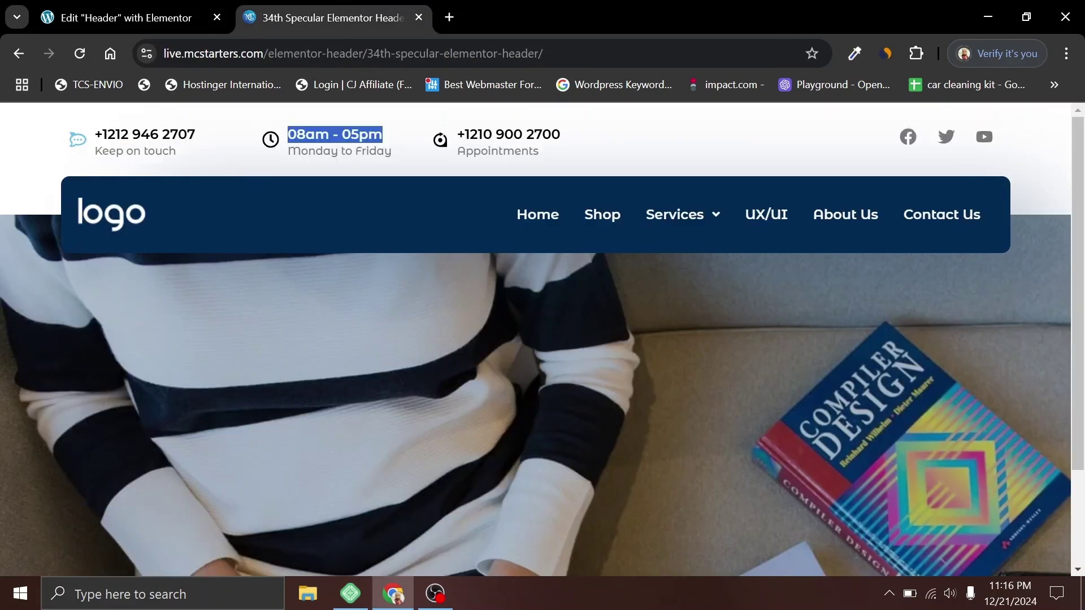
click(124, 18)
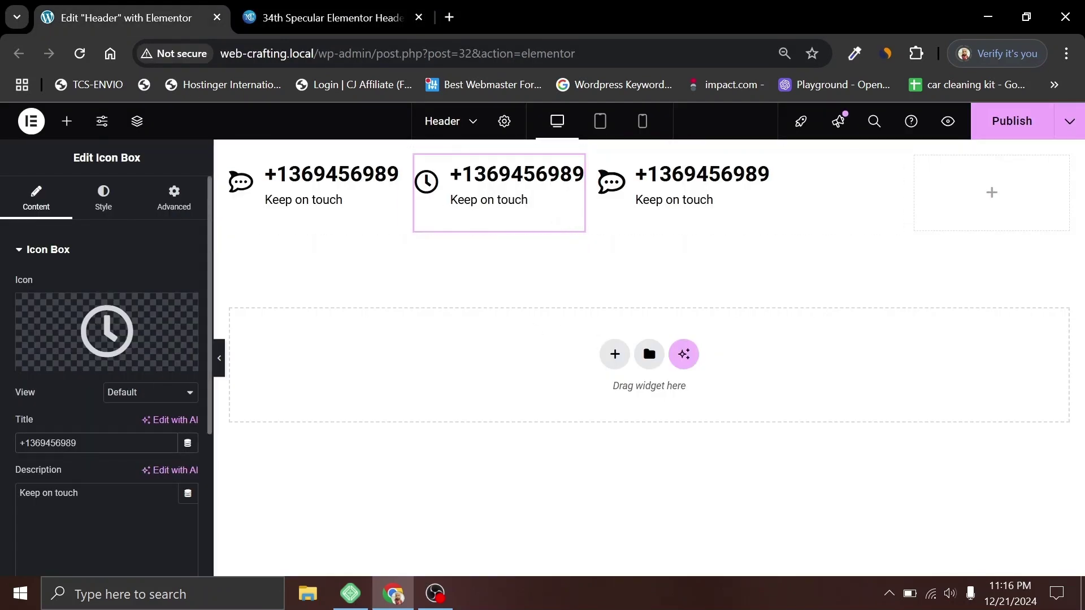
key(ctrl+a)
key(ctrl+v)
Step: Copy the phone number from the reference page and select the third icon box
key(ctrl+Tab)
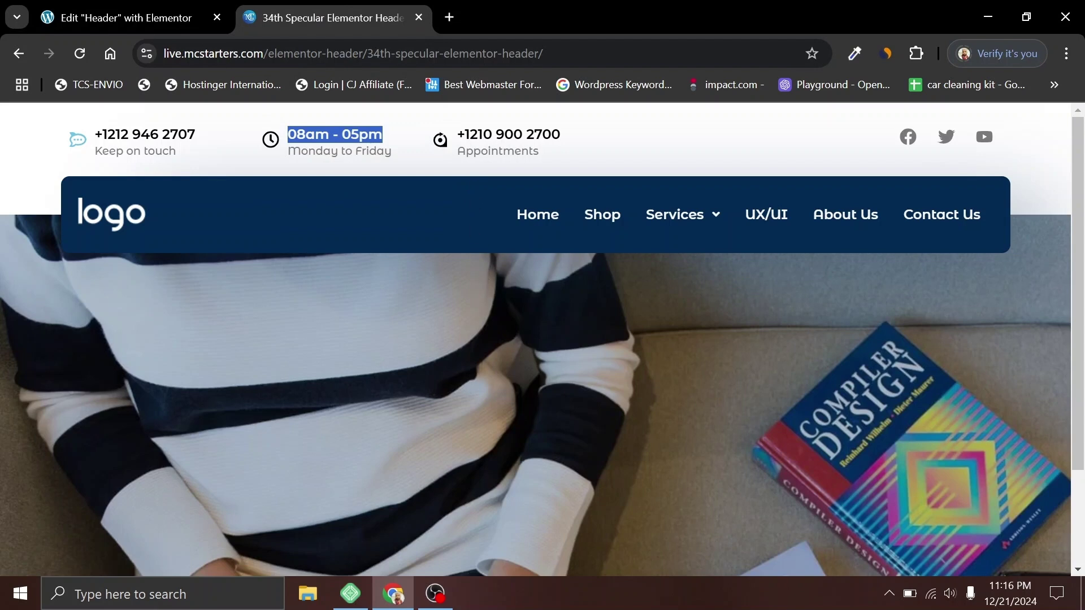
drag(561, 135, 457, 135)
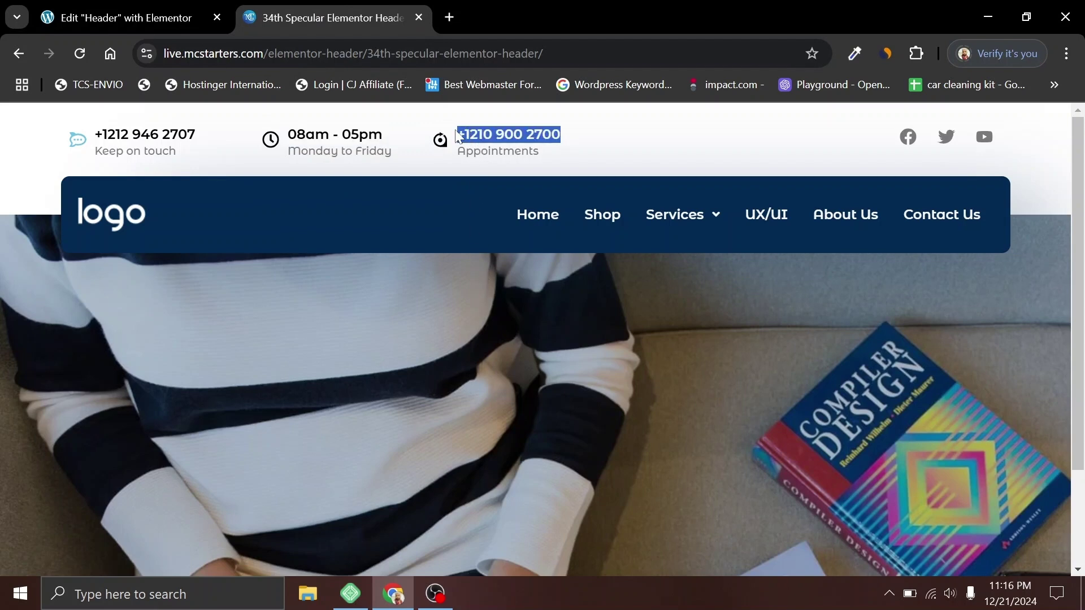
click(117, 14)
click(678, 192)
Step: Replace the third item's title with the copied phone number
triple_click(56, 443)
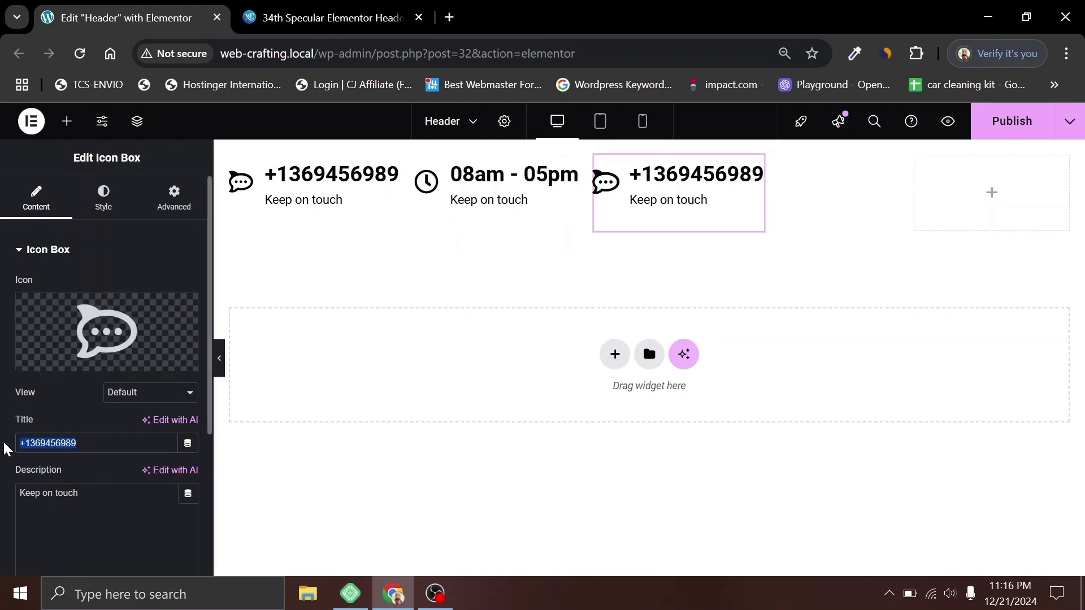
key(ctrl+Tab)
click(455, 160)
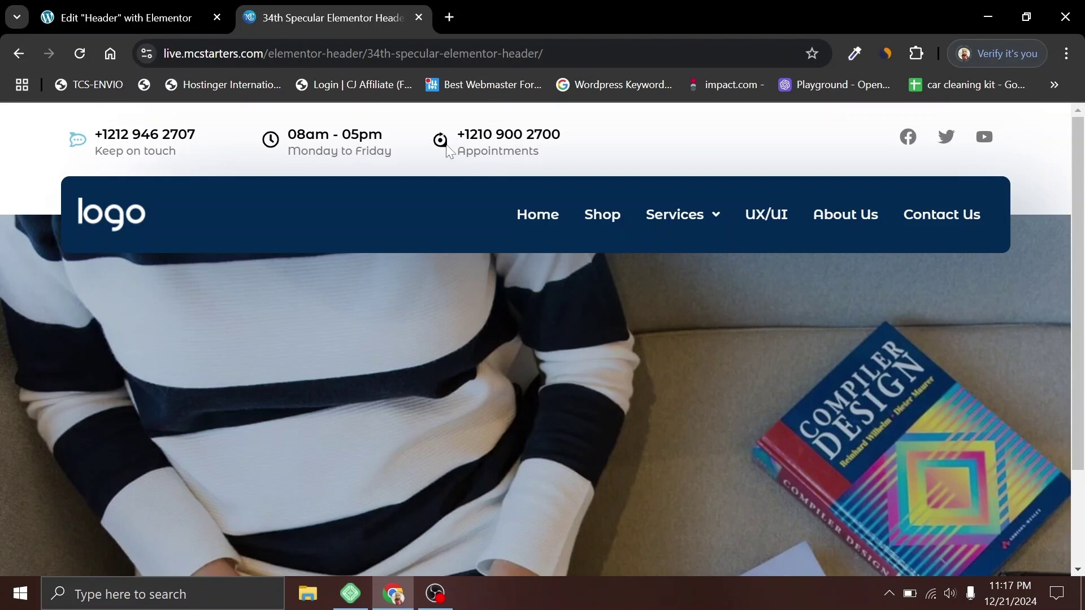
click(163, 16)
Step: Swap the third item's icon for the Rev icon from the Icon Library
click(79, 339)
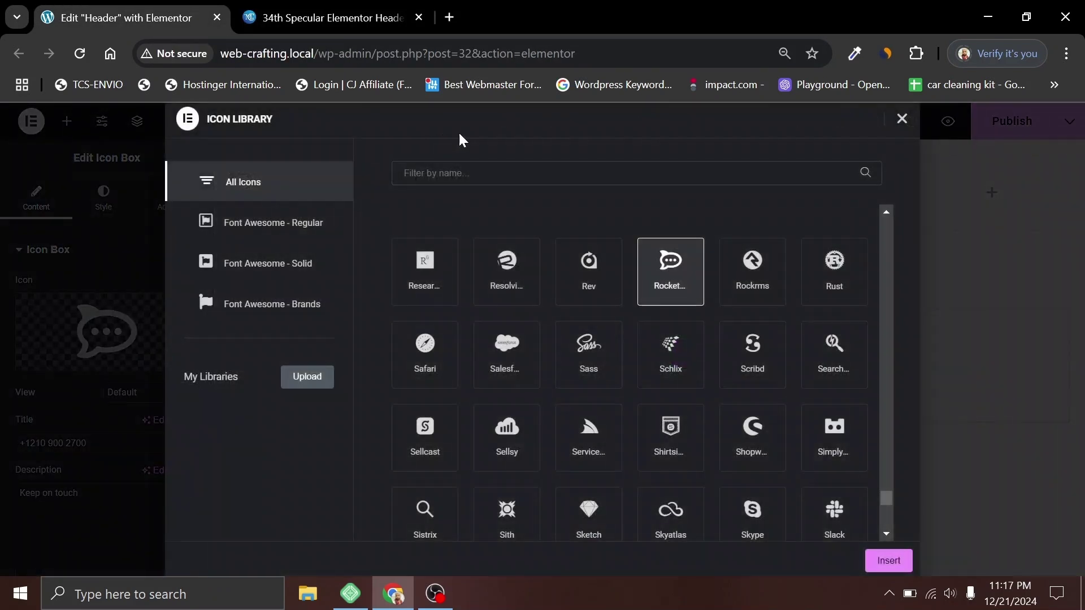
text(rev)
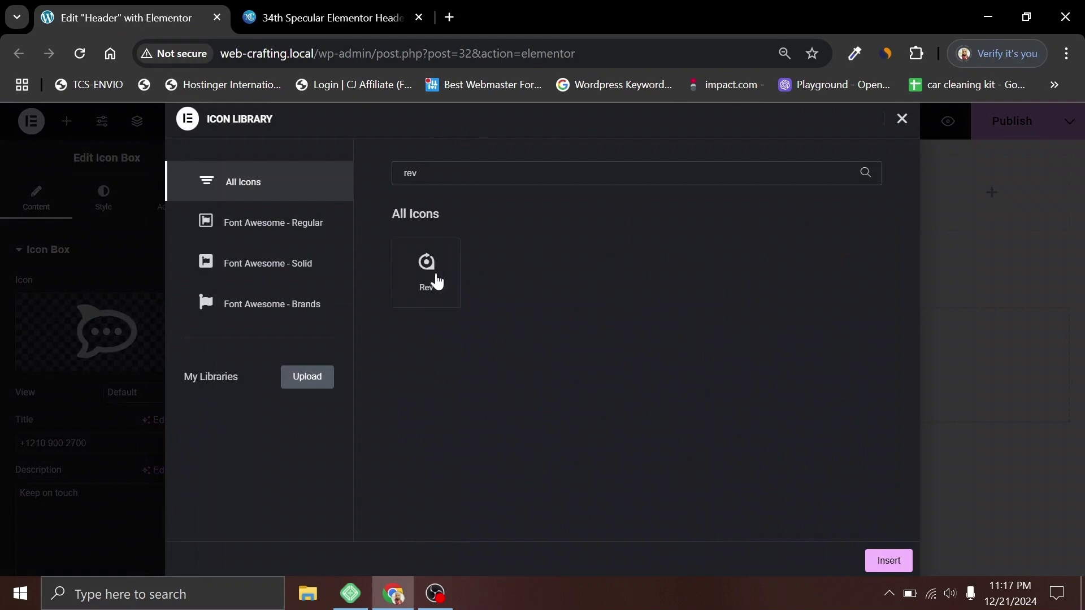
click(435, 277)
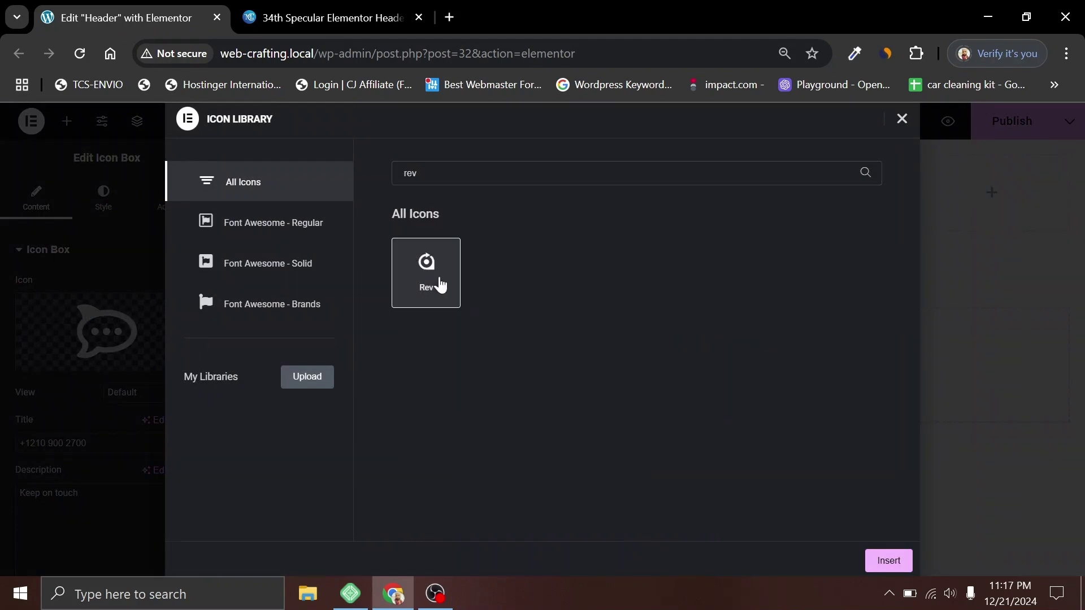
click(898, 565)
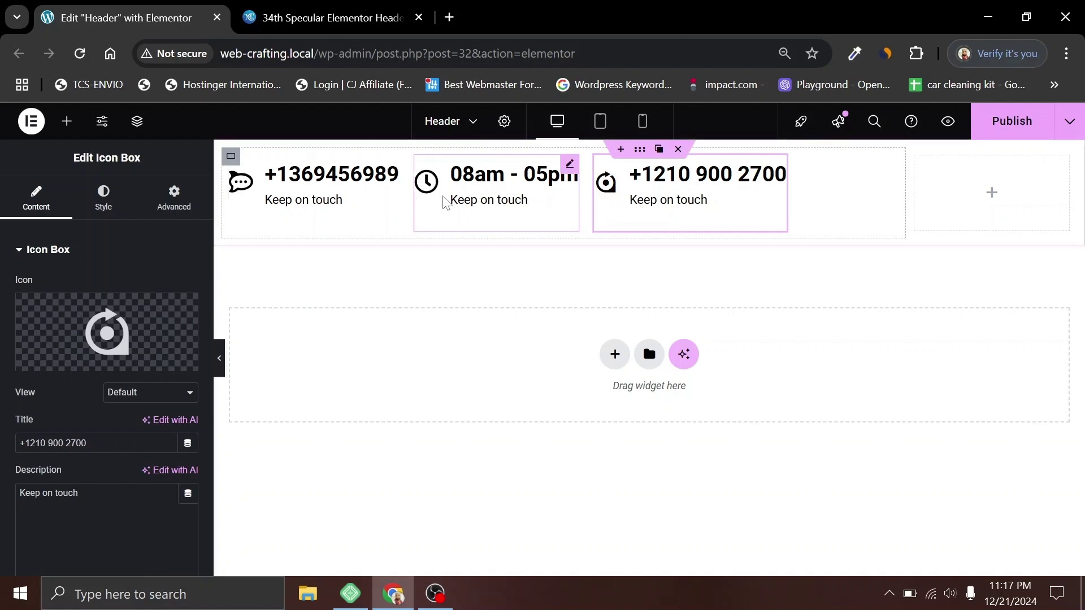
Step: Set the info-items container gap to 40 px
click(232, 154)
scroll(26, 231, down, 6)
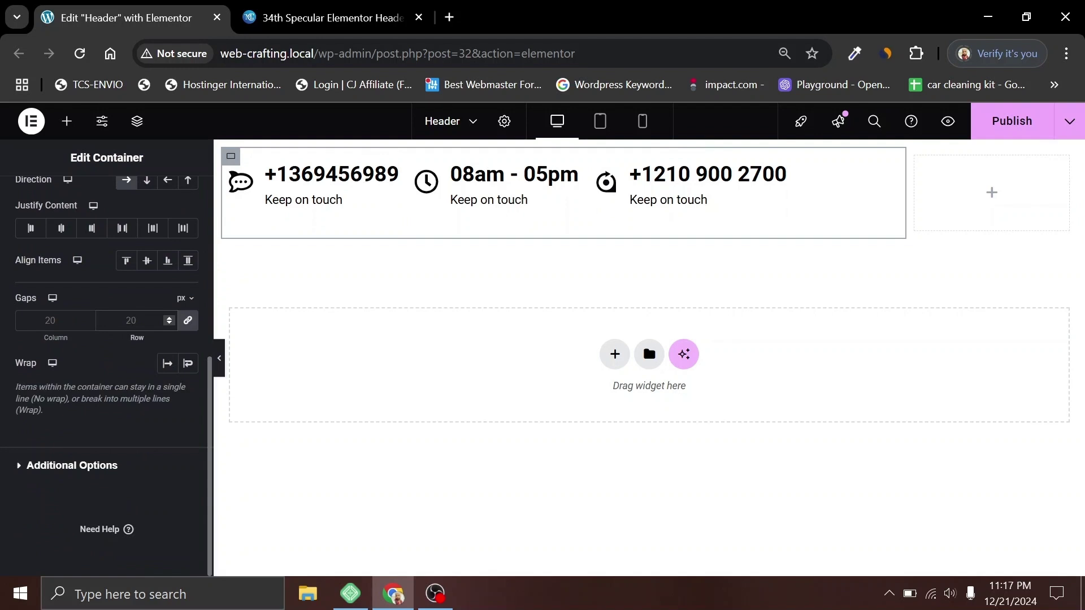
text(40)
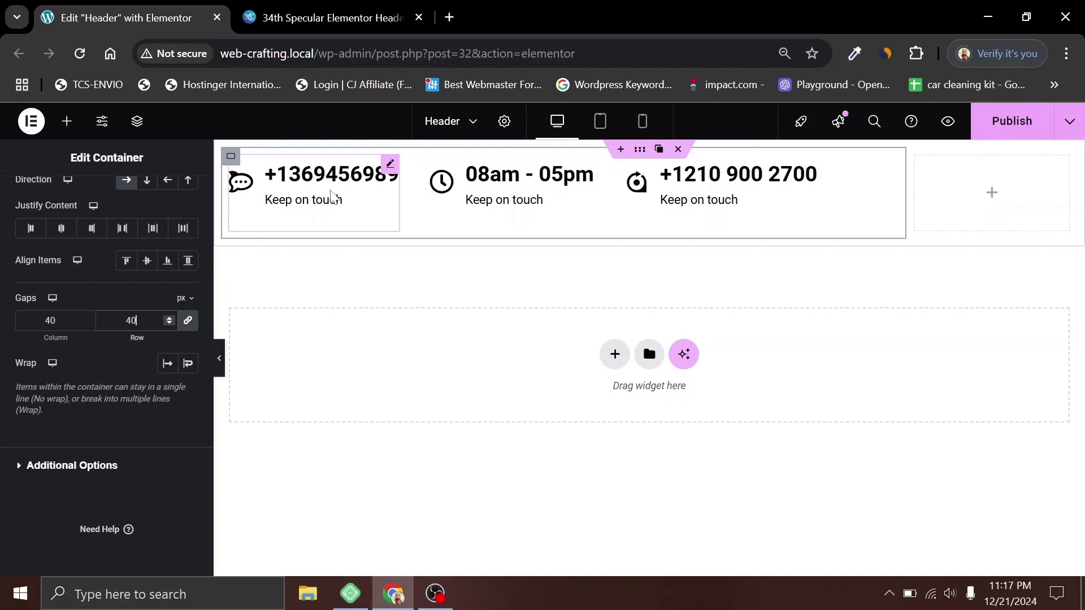
Step: Set the first icon box's title typography size to 22
click(332, 189)
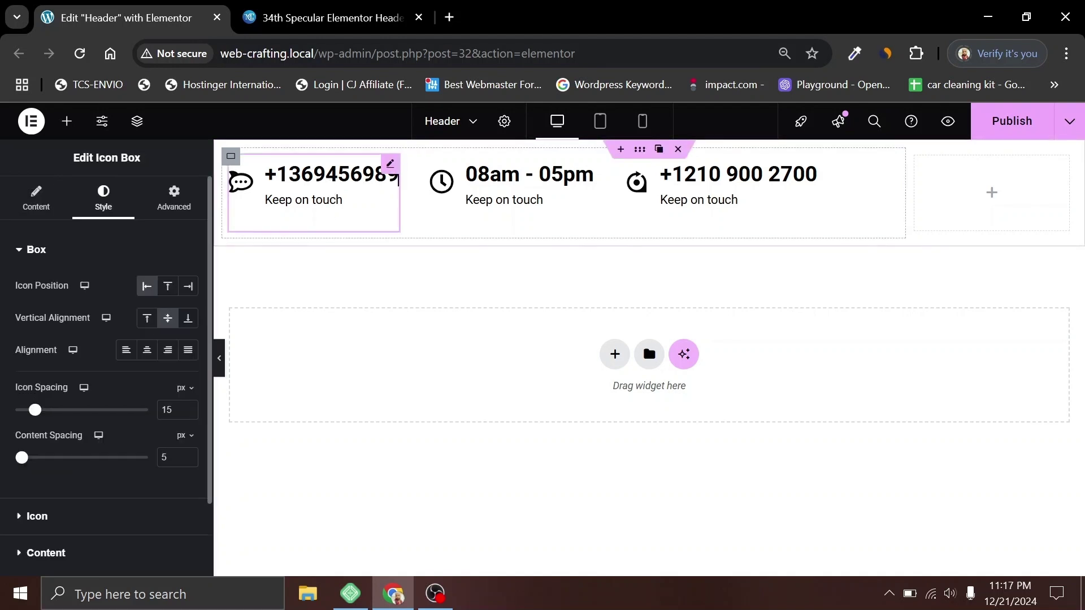
scroll(52, 235, down, 2)
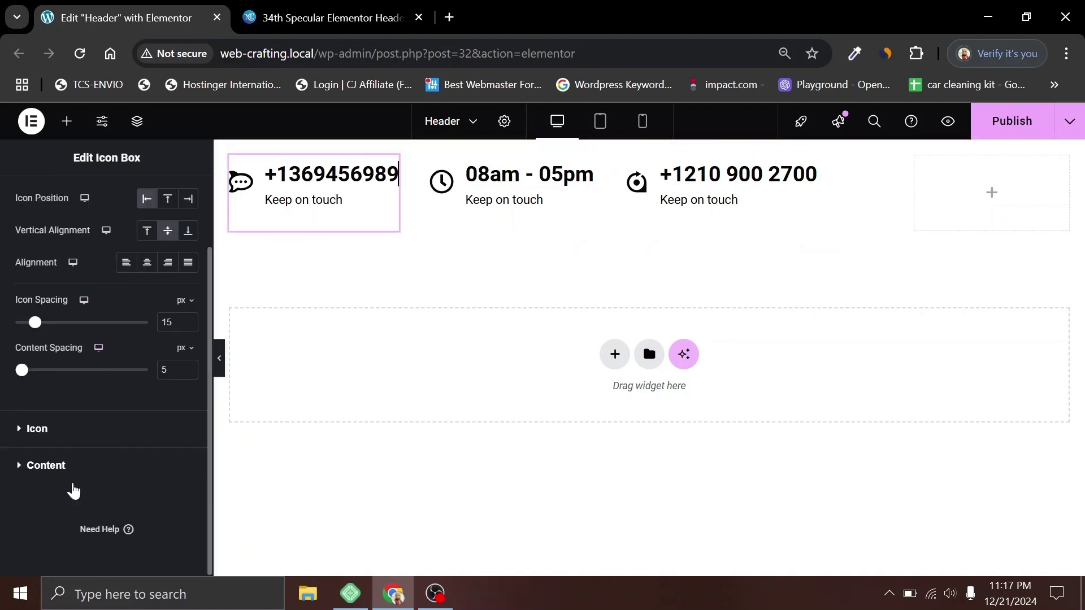
click(56, 468)
scroll(84, 338, down, 3)
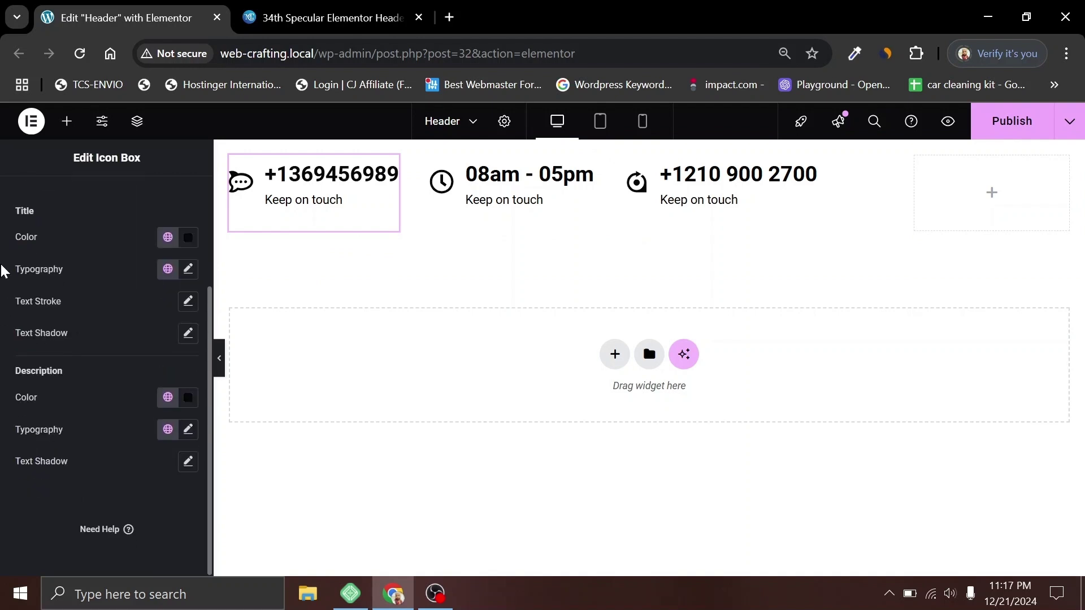
click(189, 269)
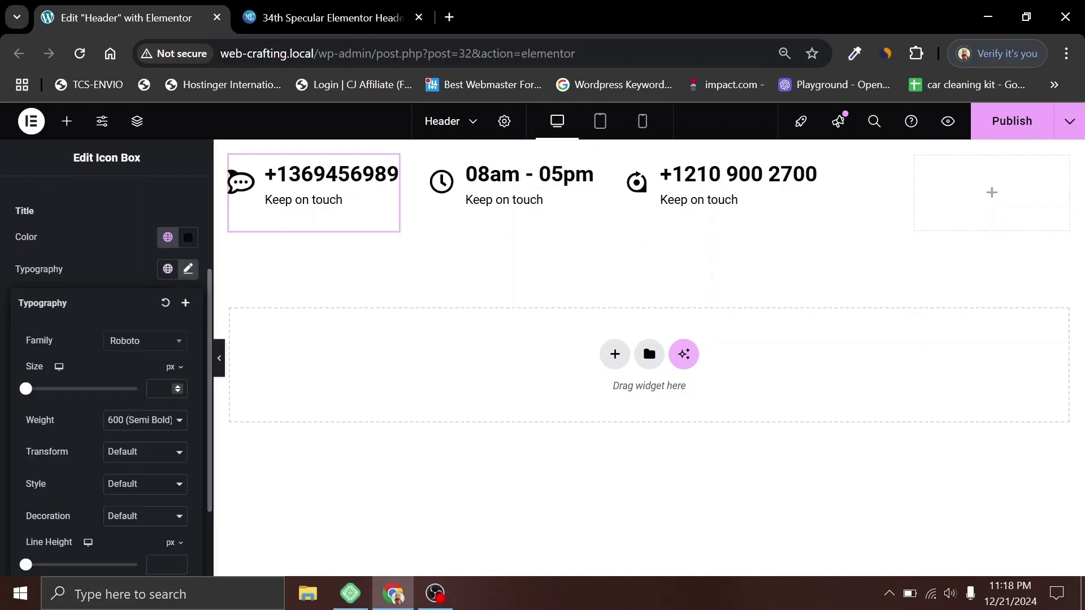
text(20)
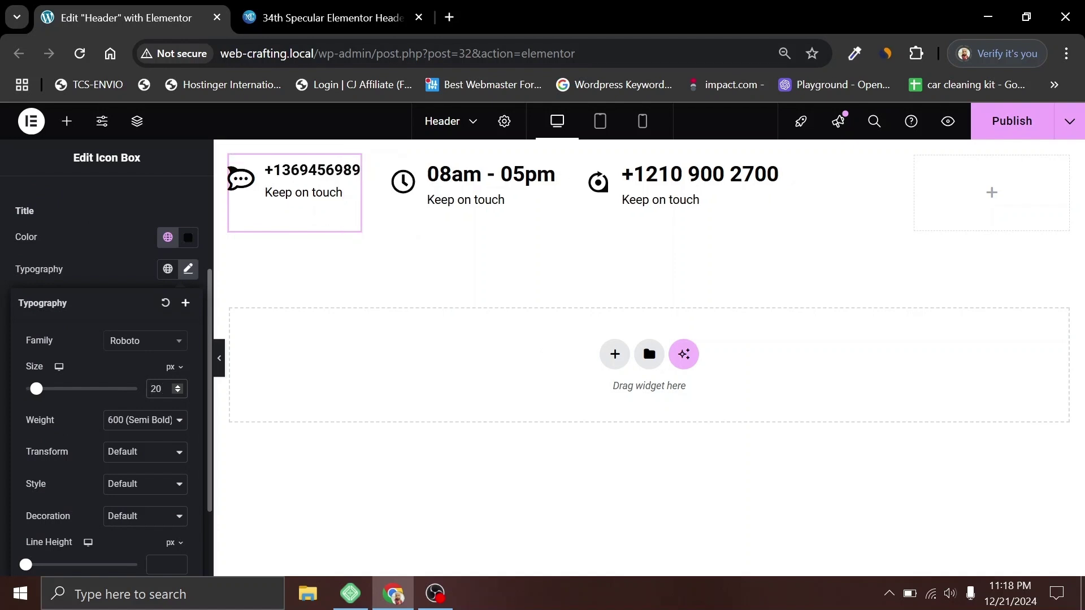
key(Up)
key(Up)
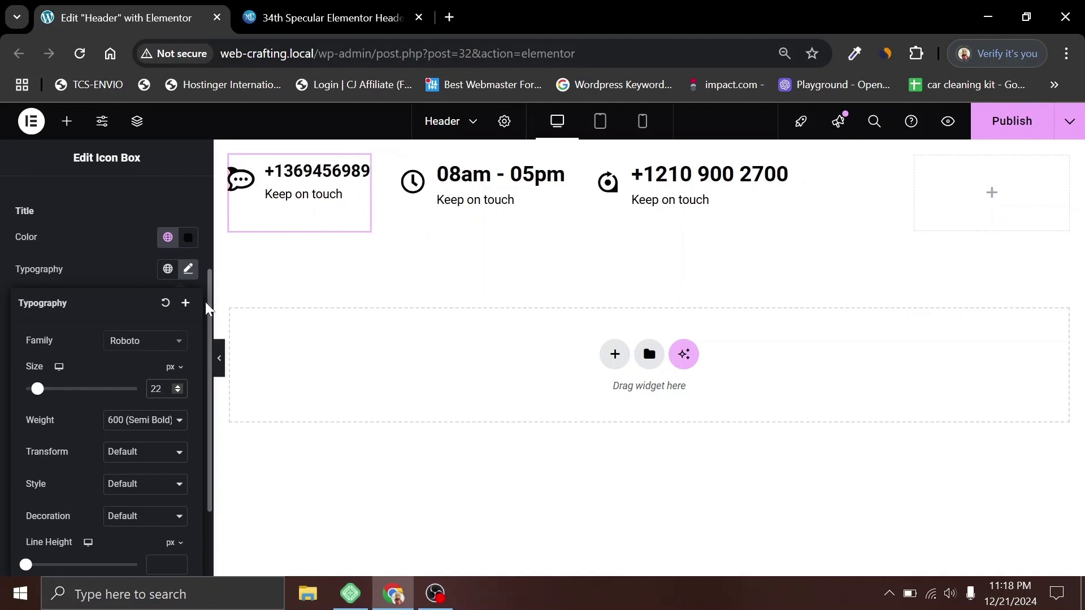
Step: Copy the first info item and paste its style onto the second and third items
right_click(303, 175)
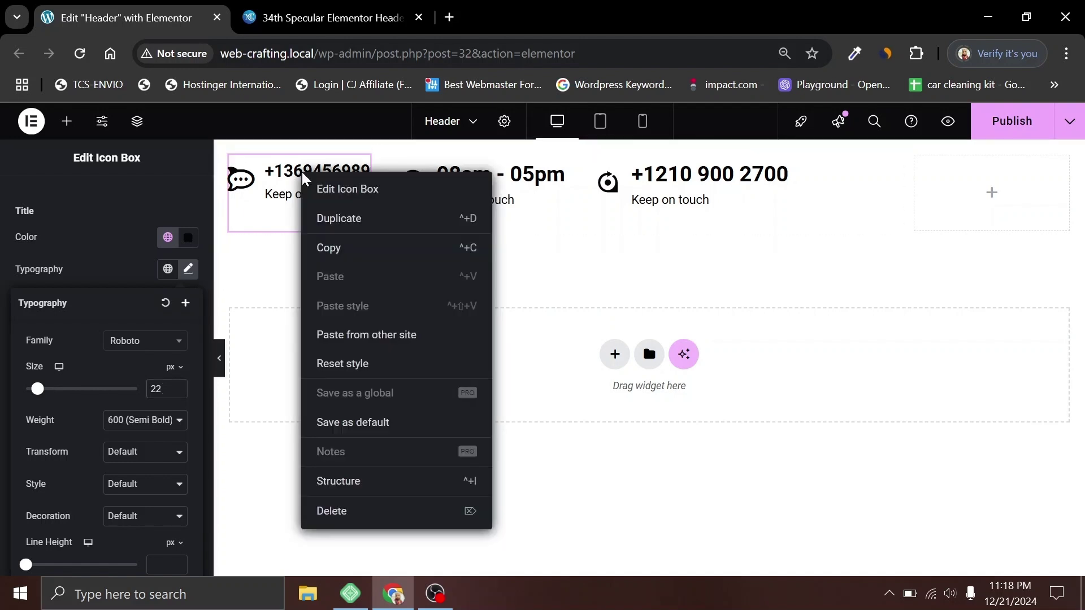
click(330, 251)
right_click(476, 169)
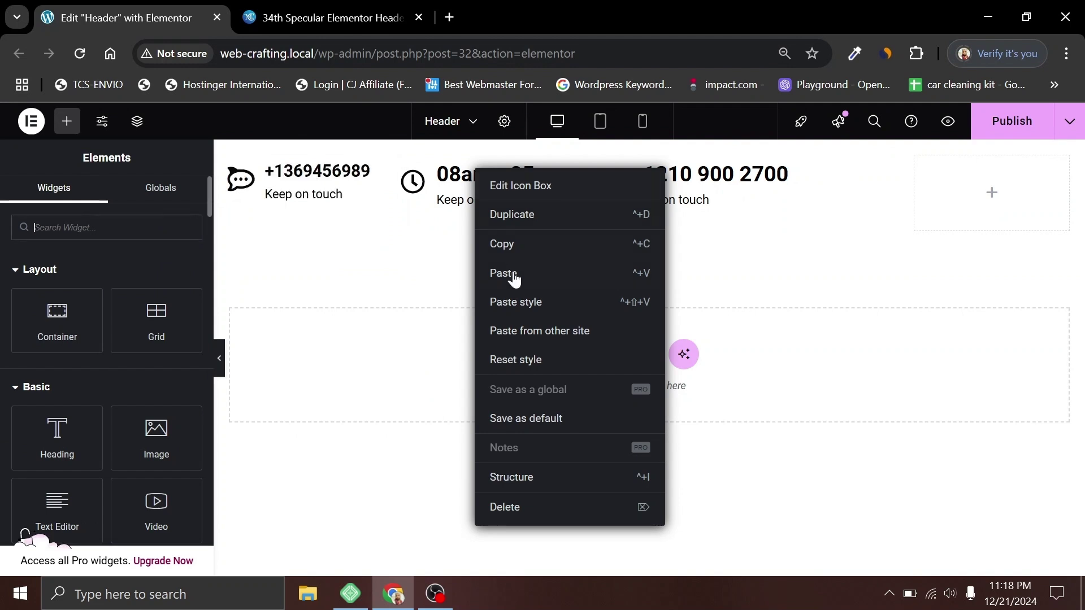
click(515, 302)
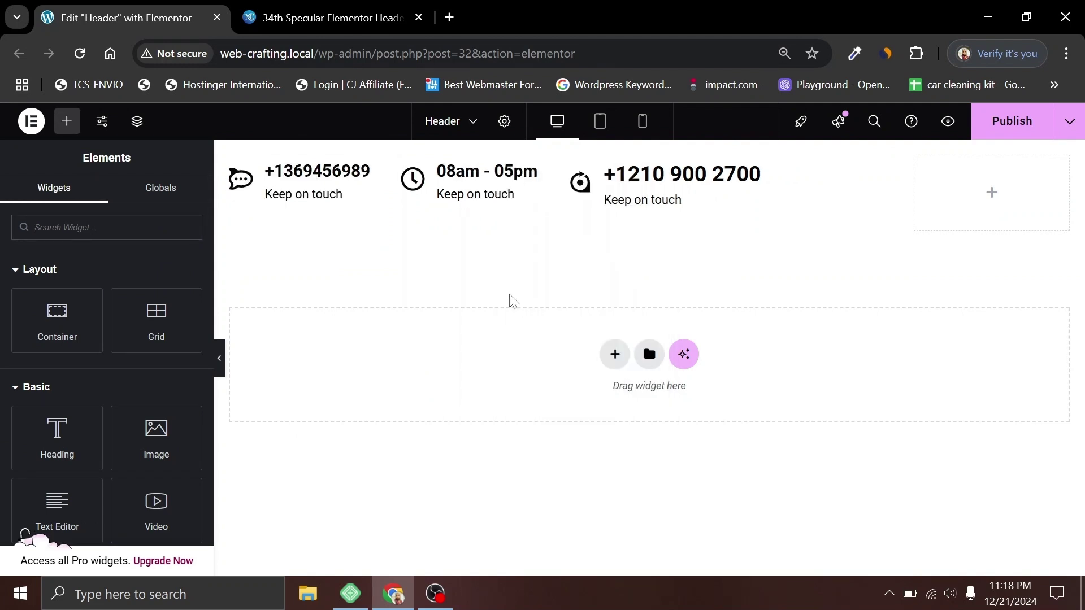
right_click(648, 172)
click(685, 310)
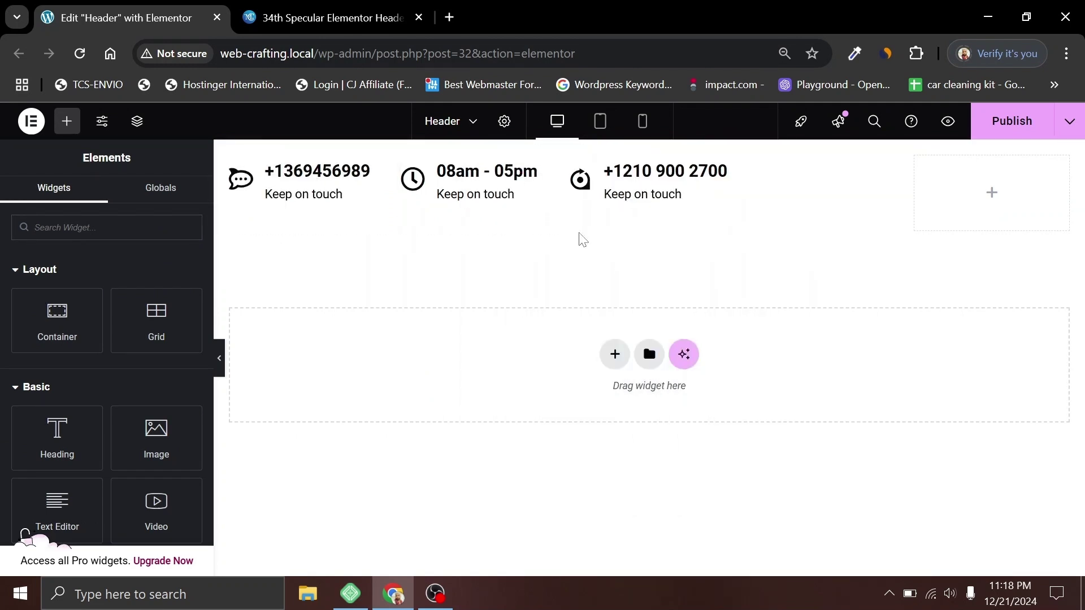
Step: Publish the header and align the info items to the vertical centre of their container
click(986, 127)
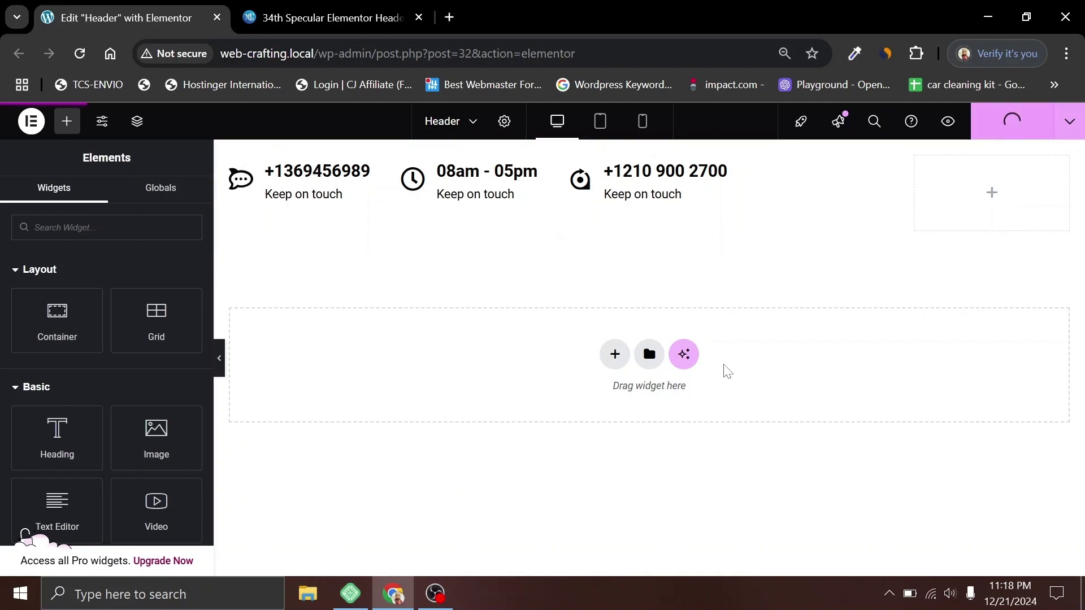
click(441, 226)
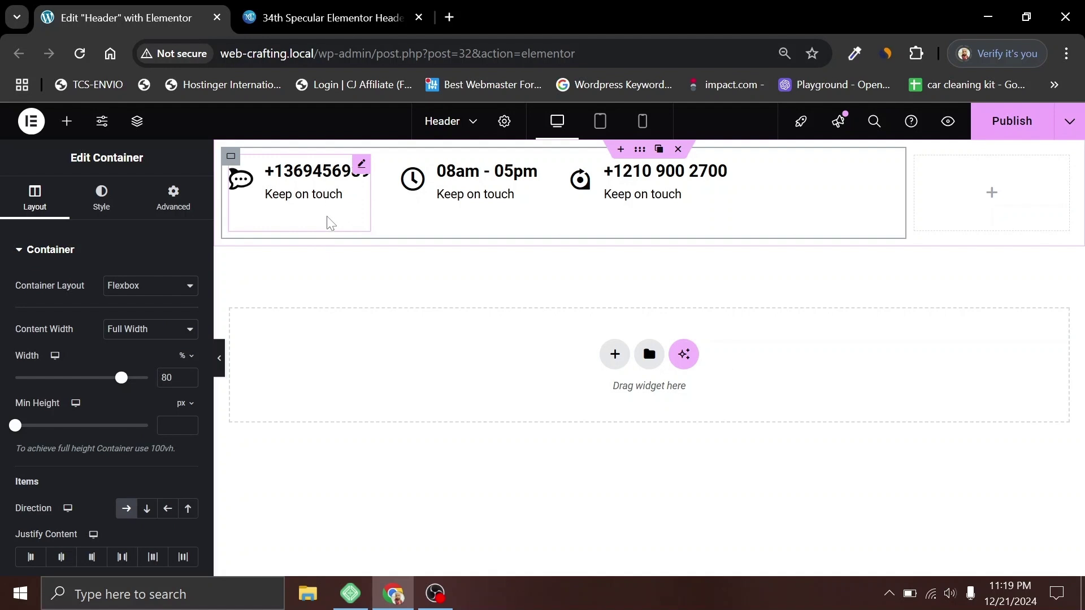
click(231, 158)
scroll(51, 254, down, 5)
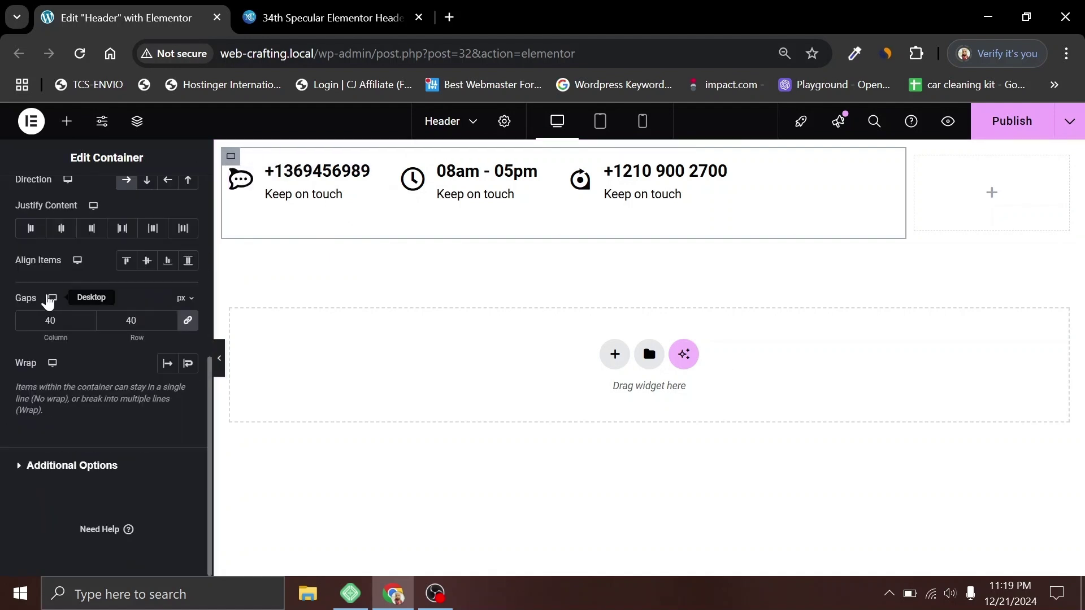
click(147, 261)
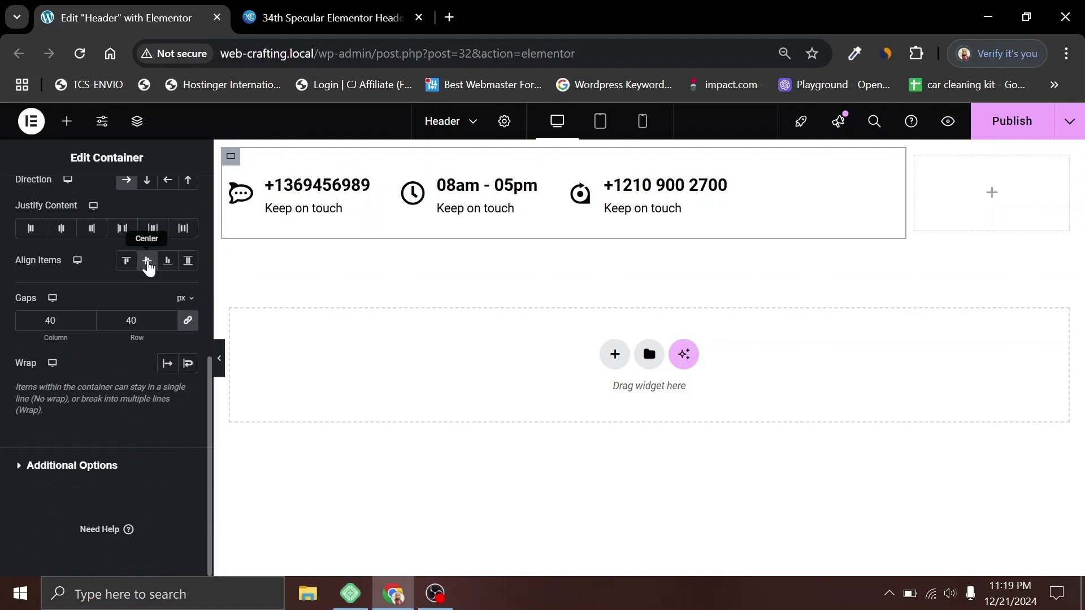
click(551, 193)
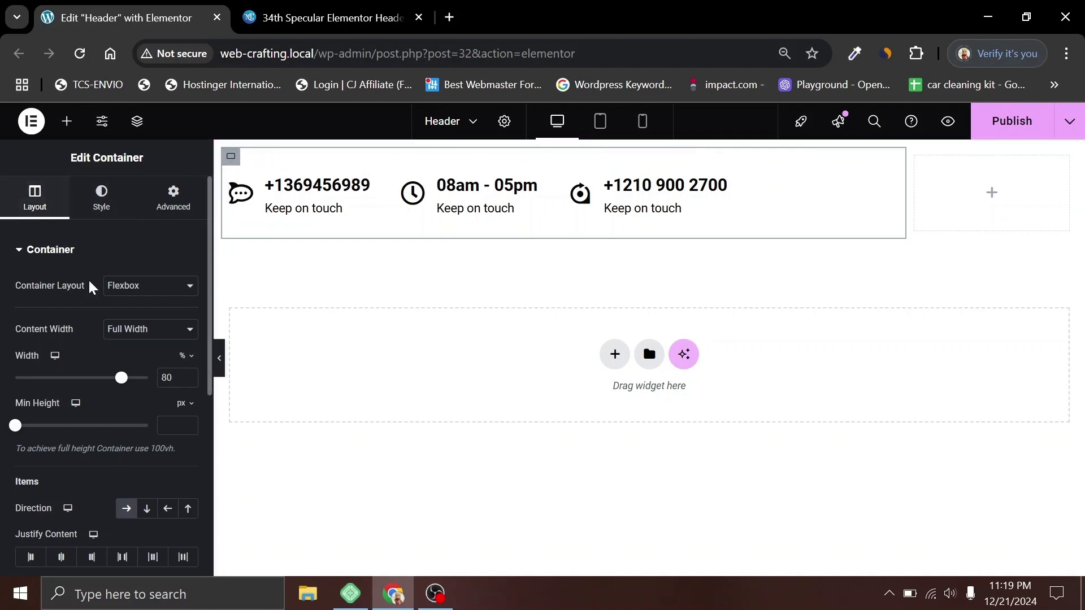
Step: Undo the last change, publish, and add a Social Icons widget to the right container
key(ctrl+z)
key(ctrl+z)
key(ctrl+z)
key(ctrl+z)
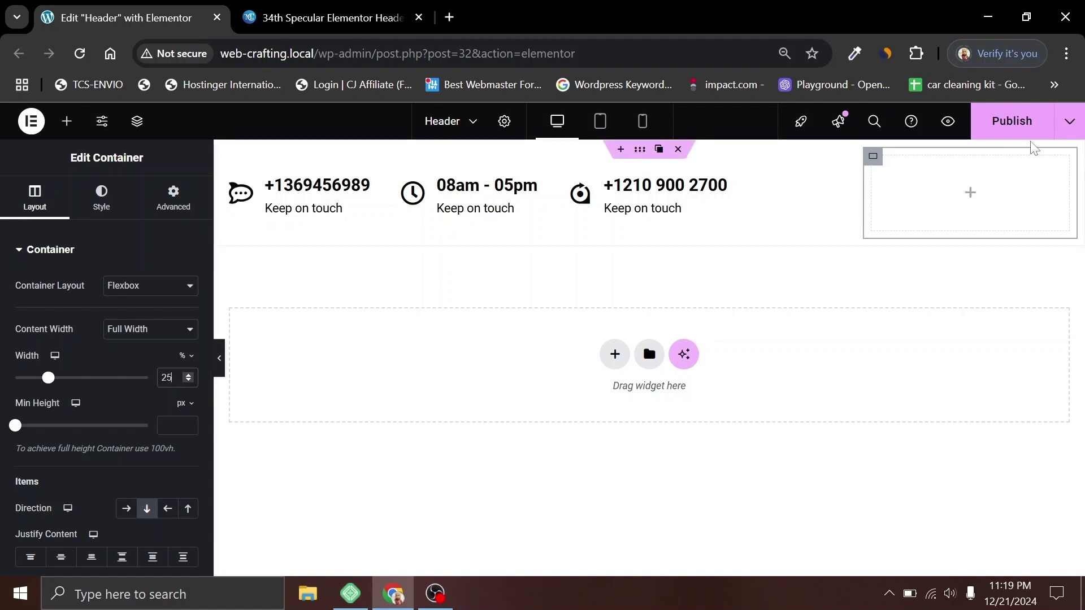
click(1011, 120)
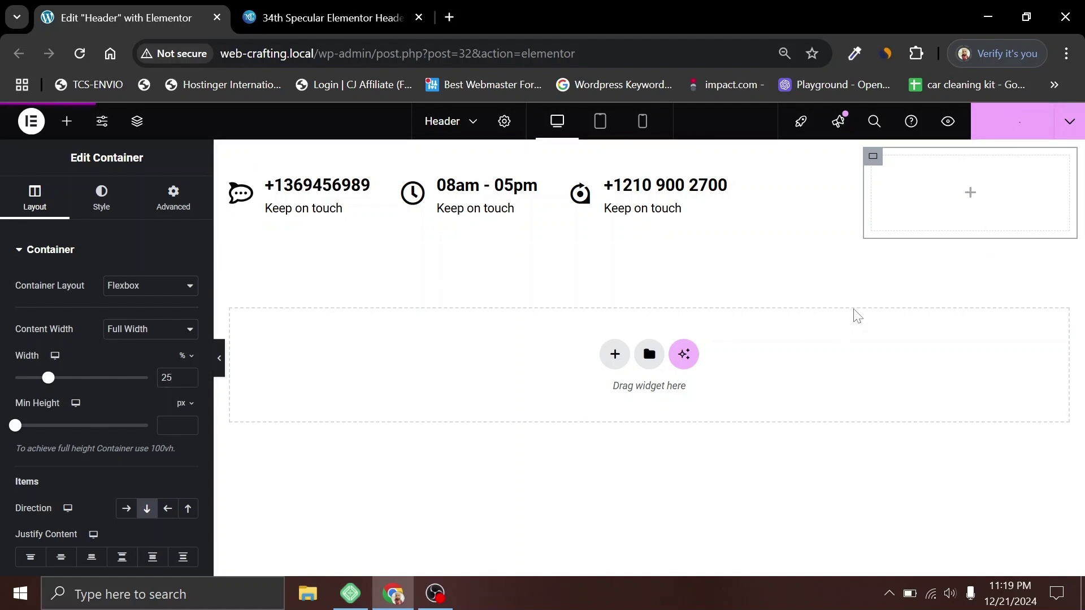
click(969, 198)
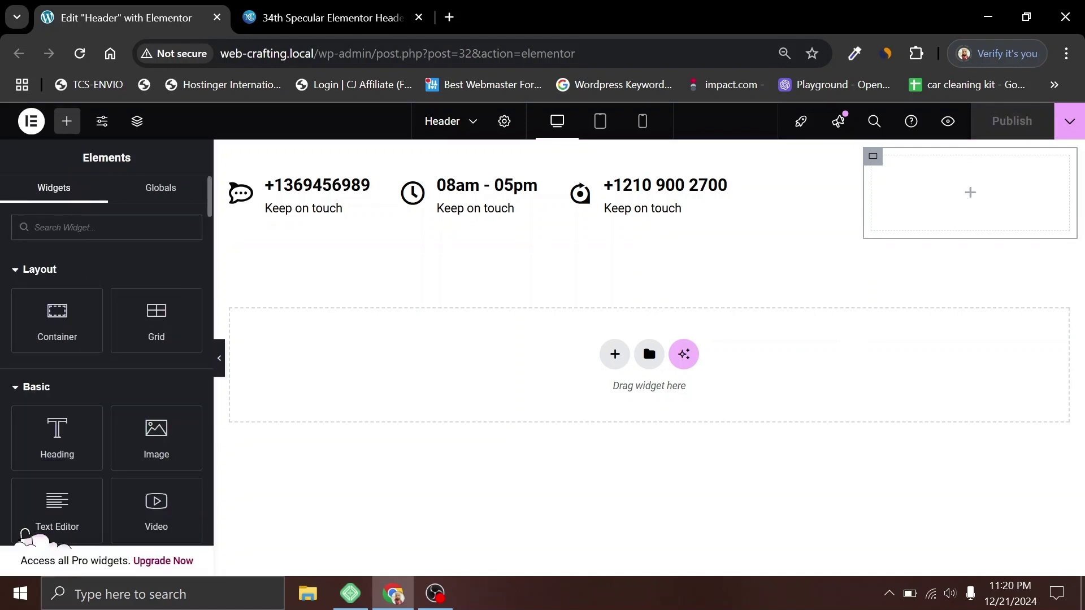
text(soc)
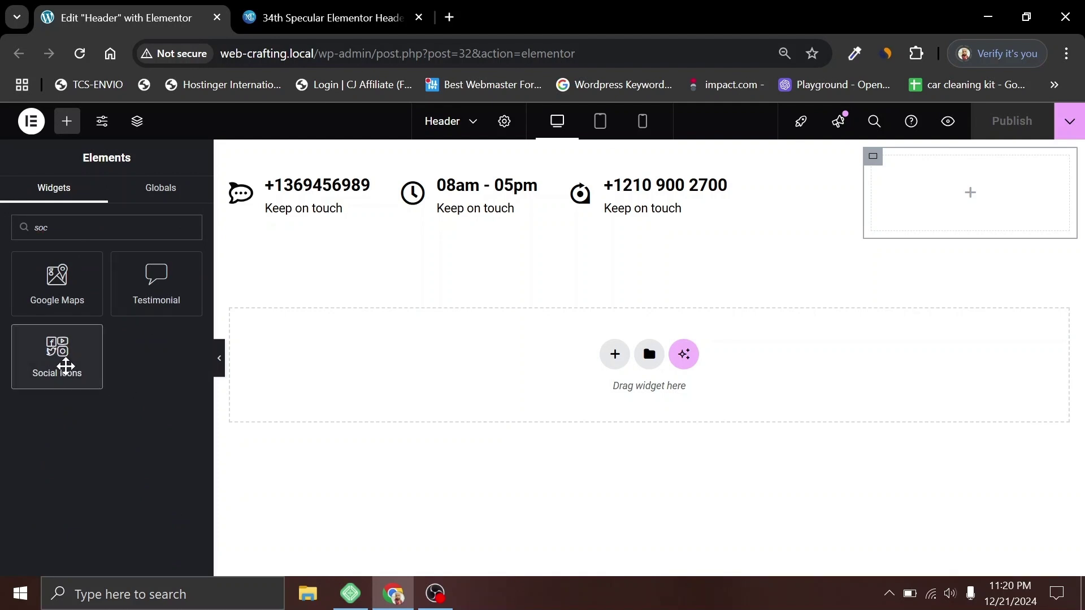
drag(66, 364, 1018, 207)
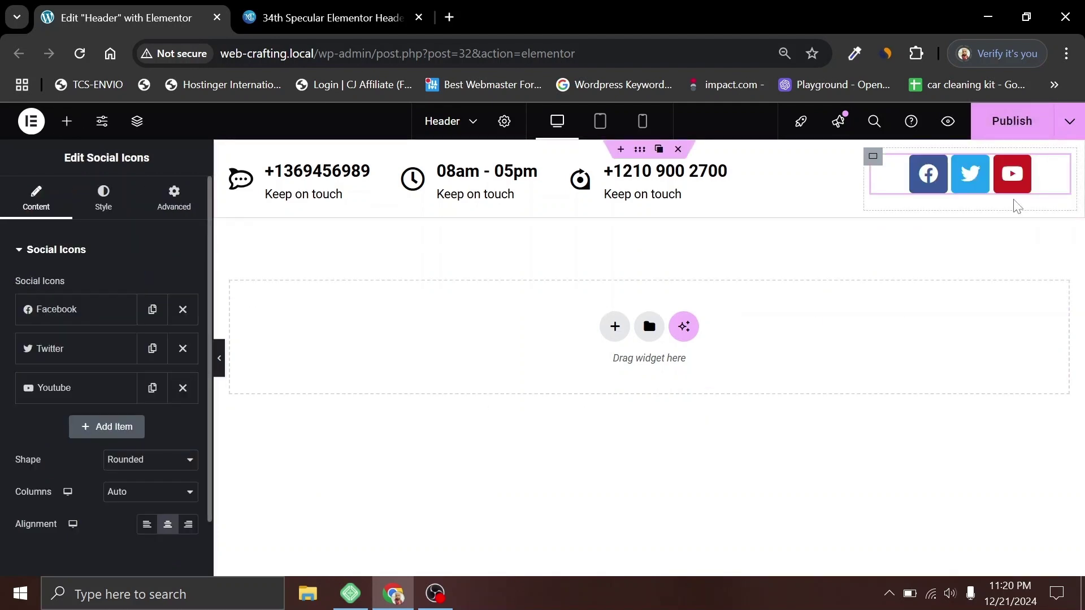
Step: Switch the social icons to custom colours with a grey primary colour
click(101, 210)
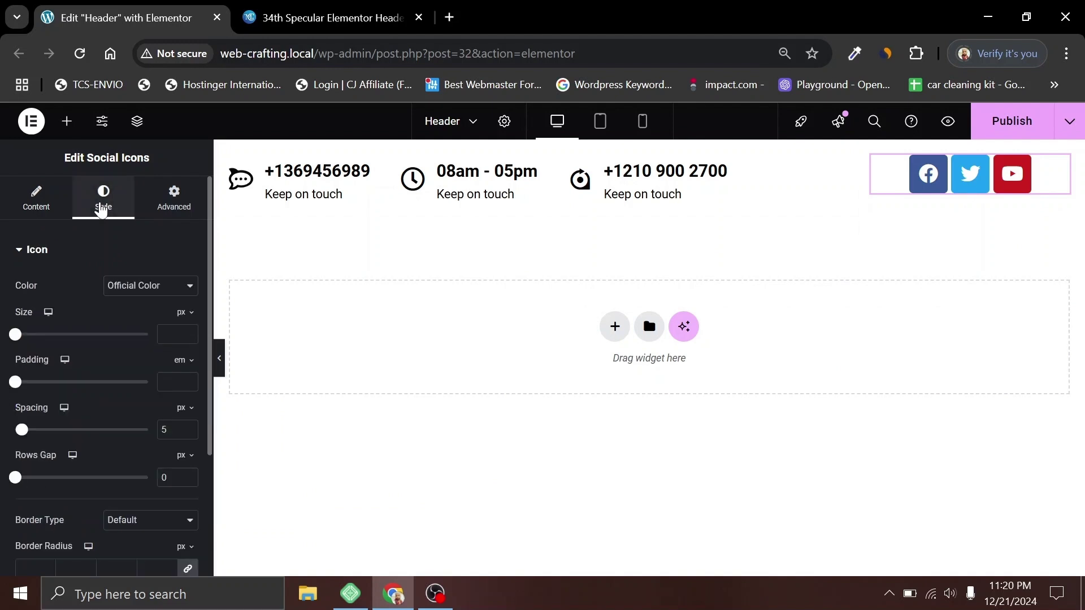
click(130, 294)
click(126, 323)
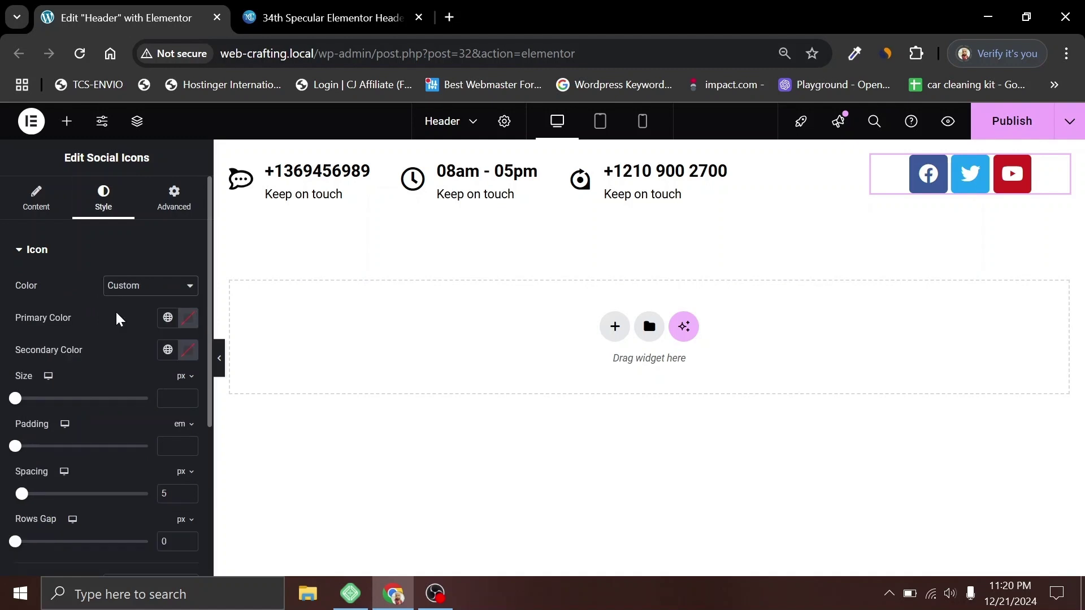
click(189, 318)
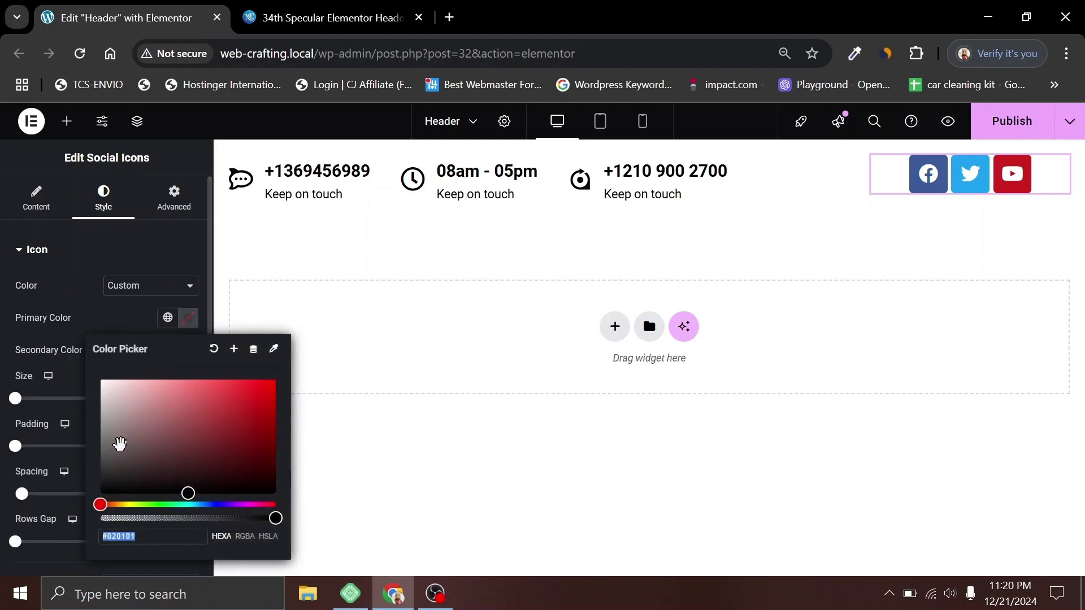
drag(120, 444, 80, 446)
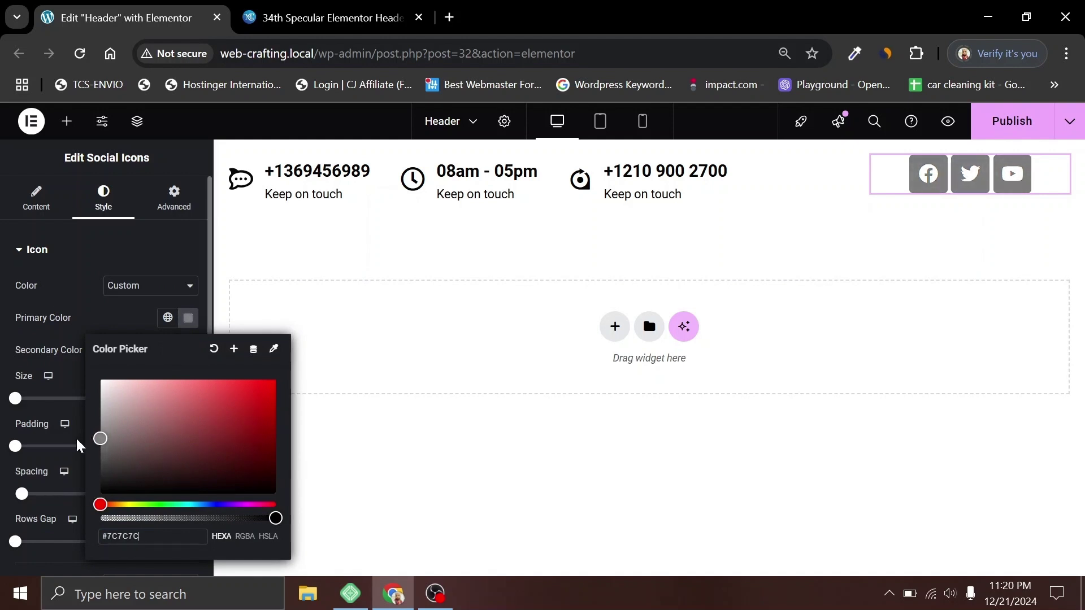
click(324, 7)
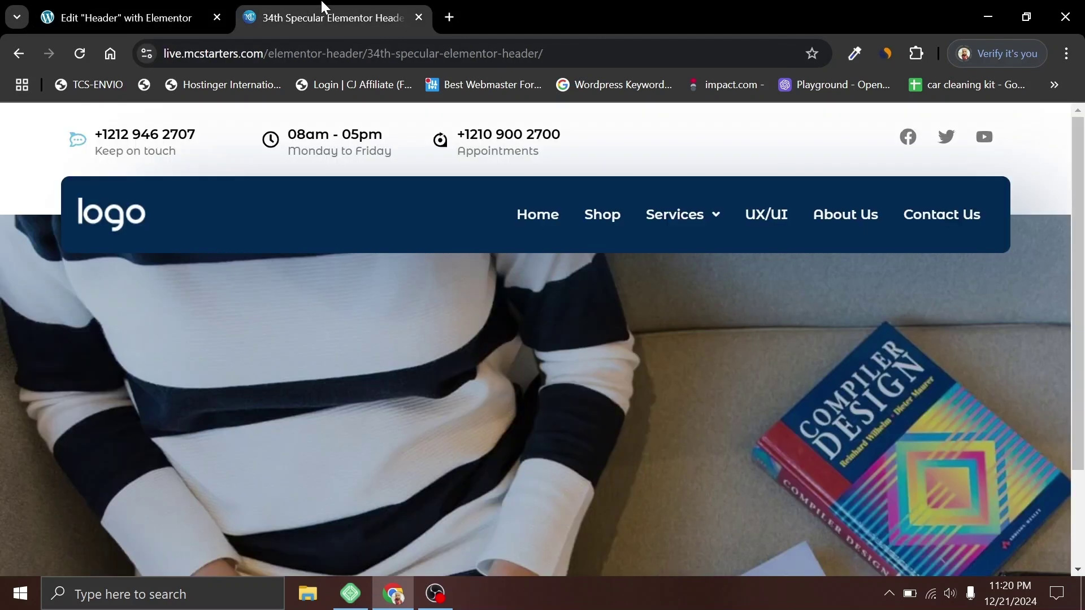
click(111, 7)
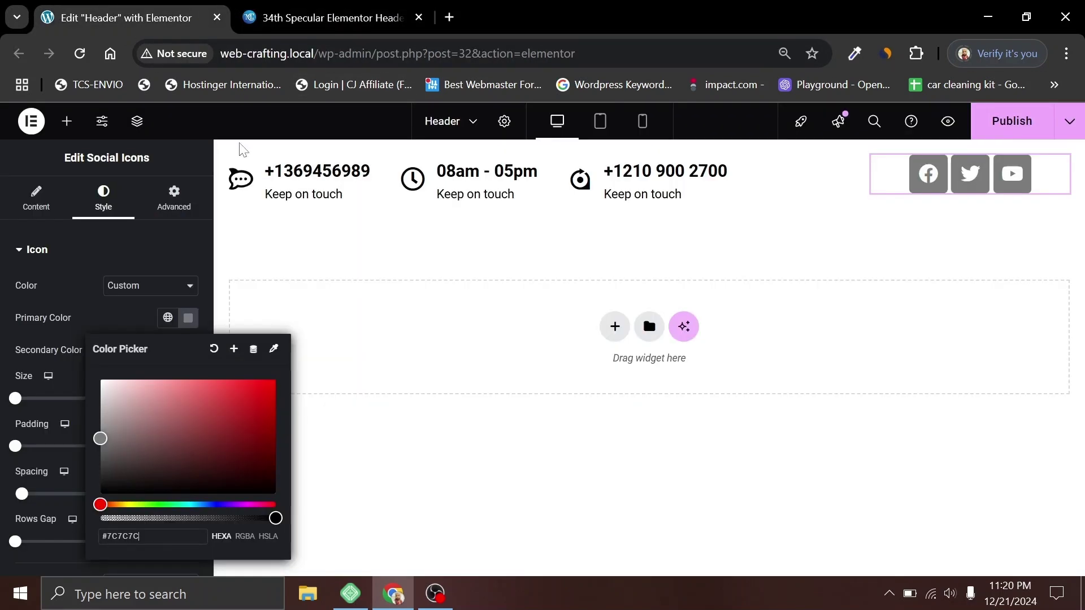
click(141, 326)
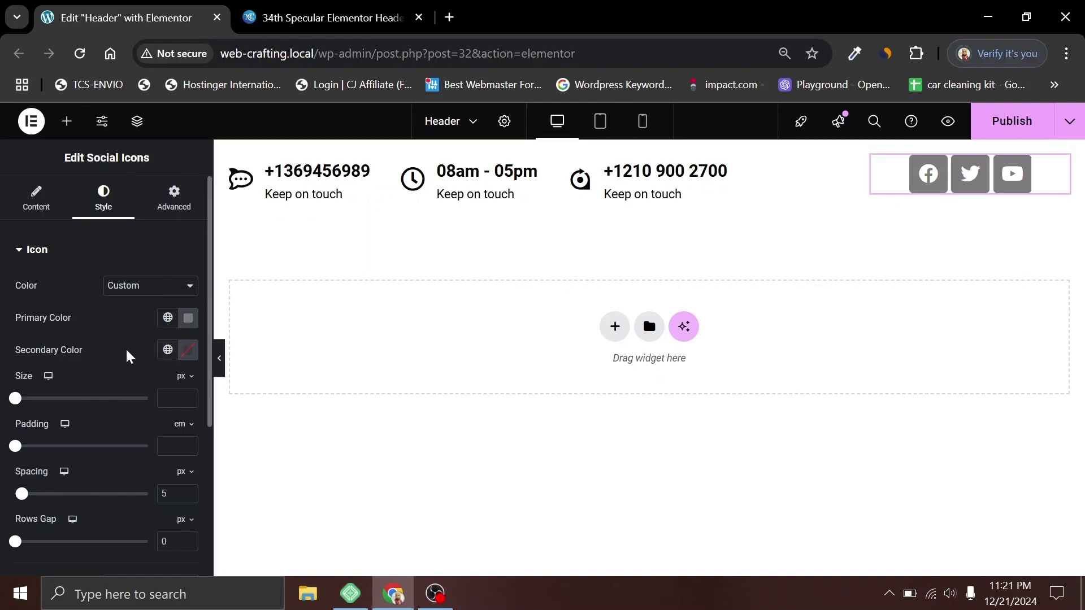
Step: Set the secondary colour to mid-grey #8D8B8B and make the primary colour fully transparent
click(189, 359)
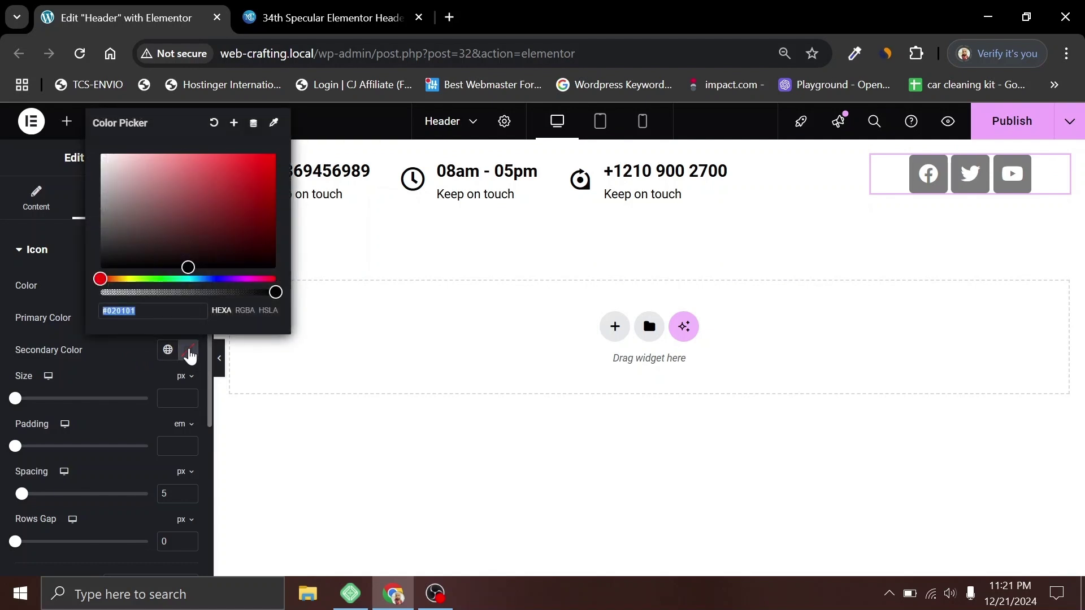
drag(213, 221, 88, 201)
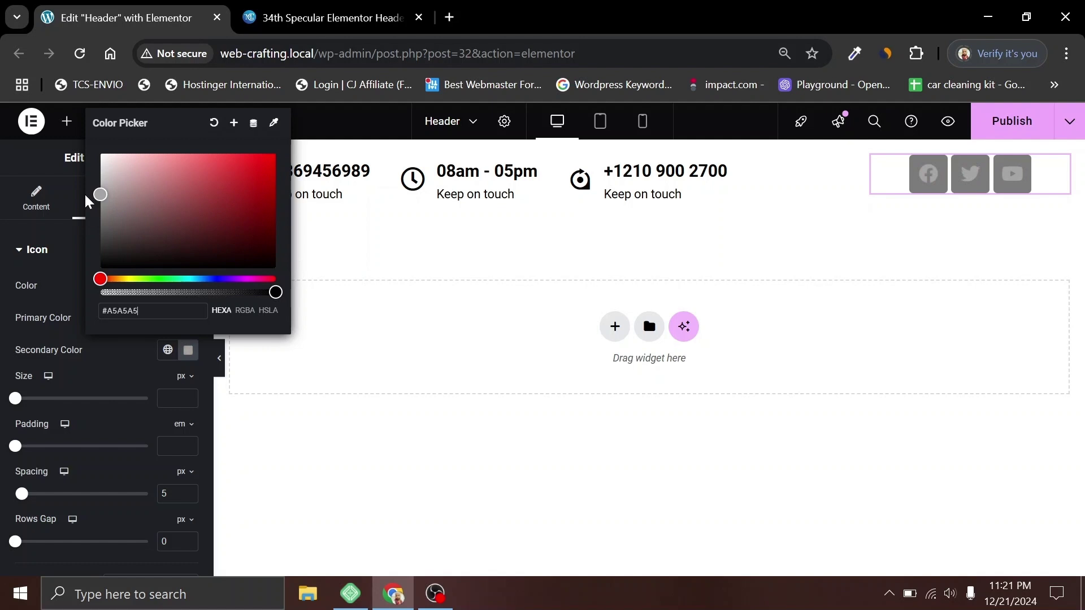
click(121, 378)
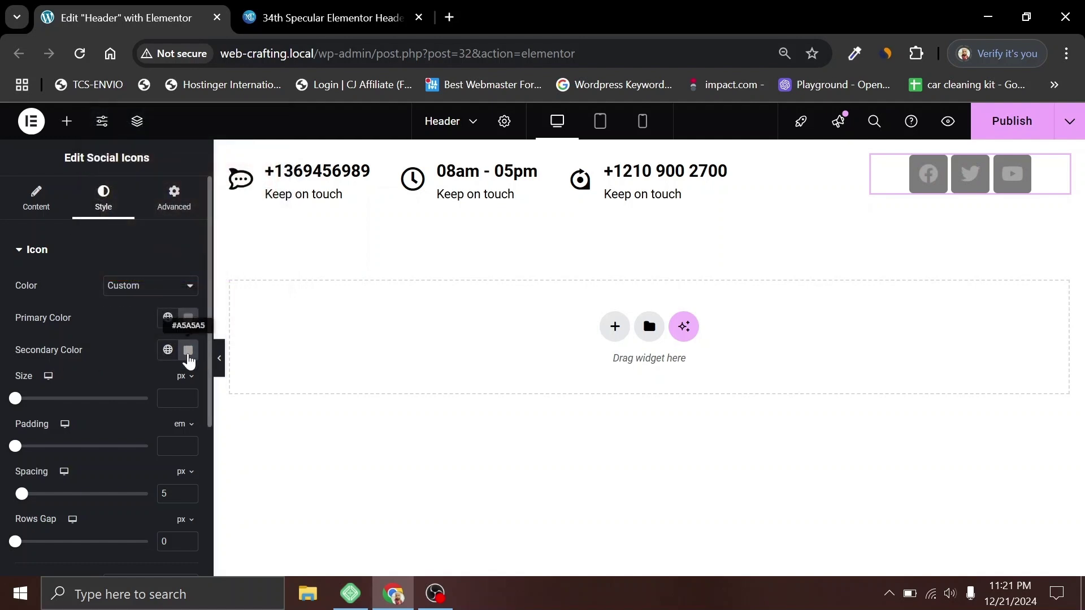
click(188, 350)
drag(101, 202, 102, 205)
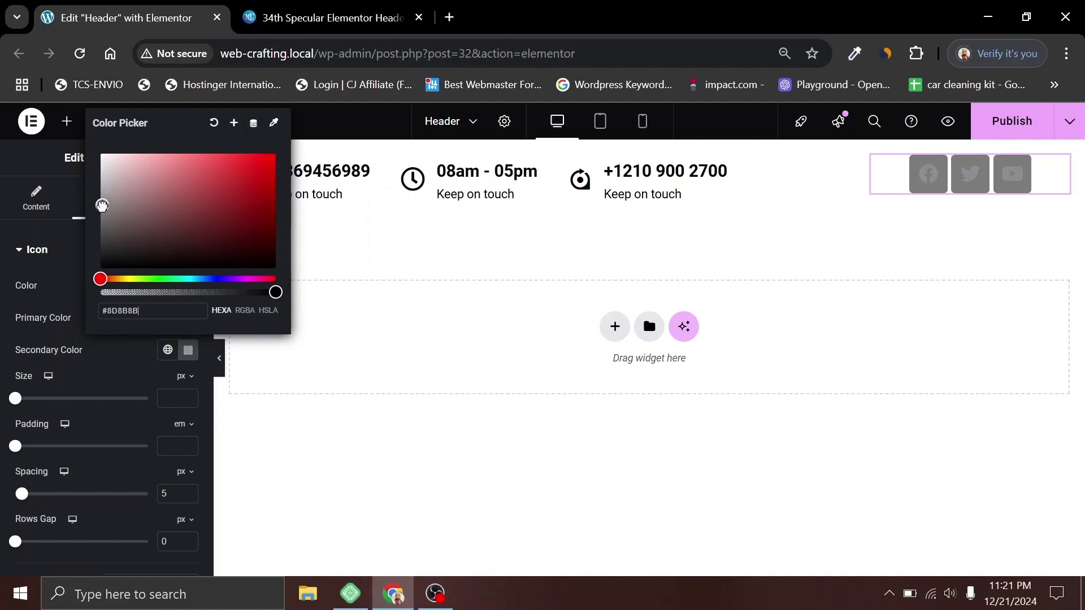
click(116, 367)
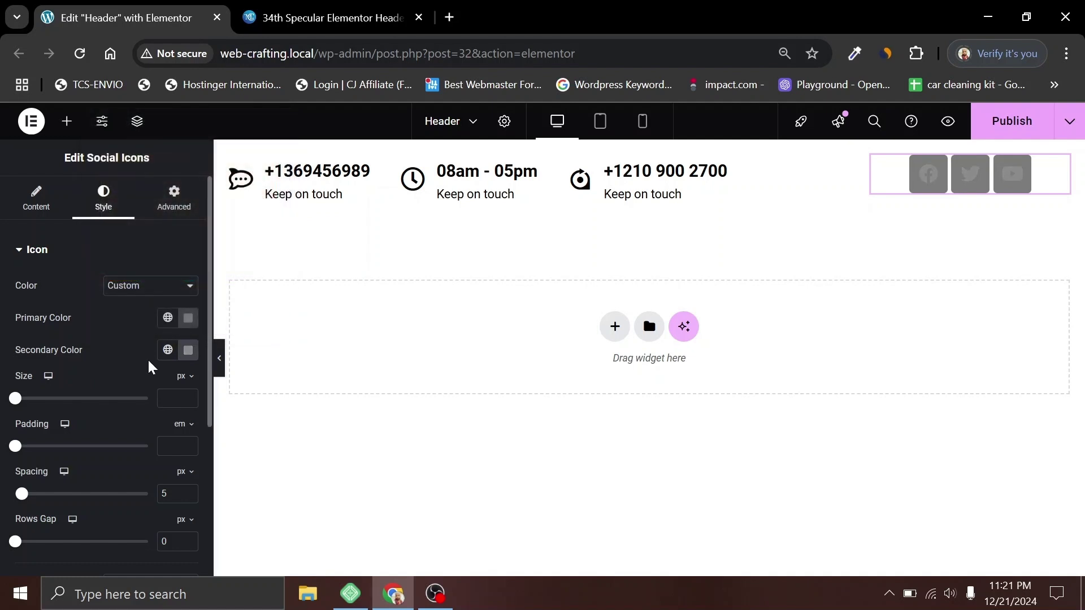
click(190, 319)
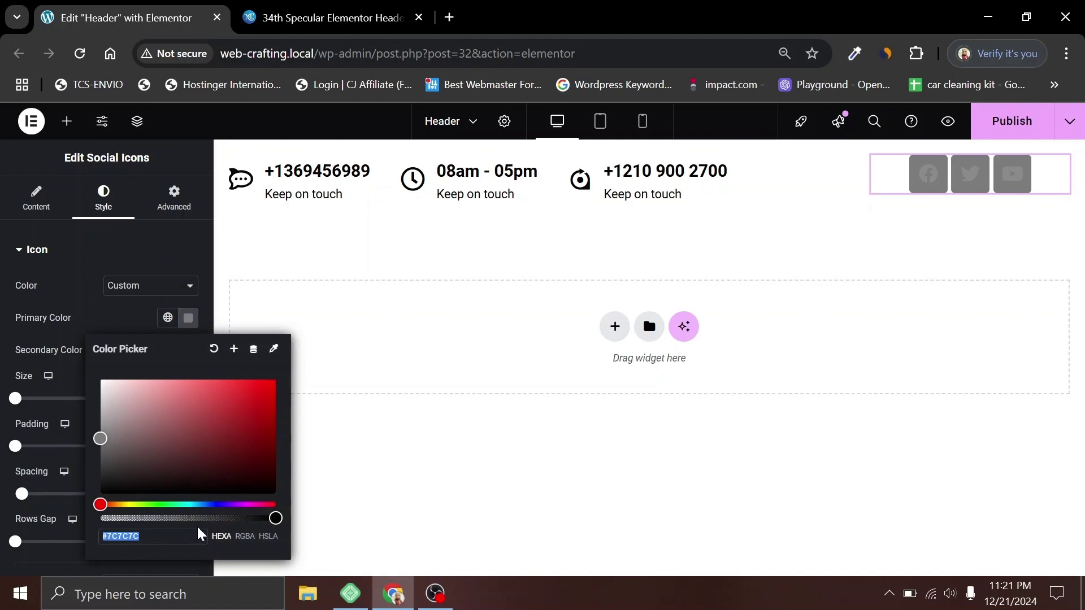
drag(274, 519, 100, 518)
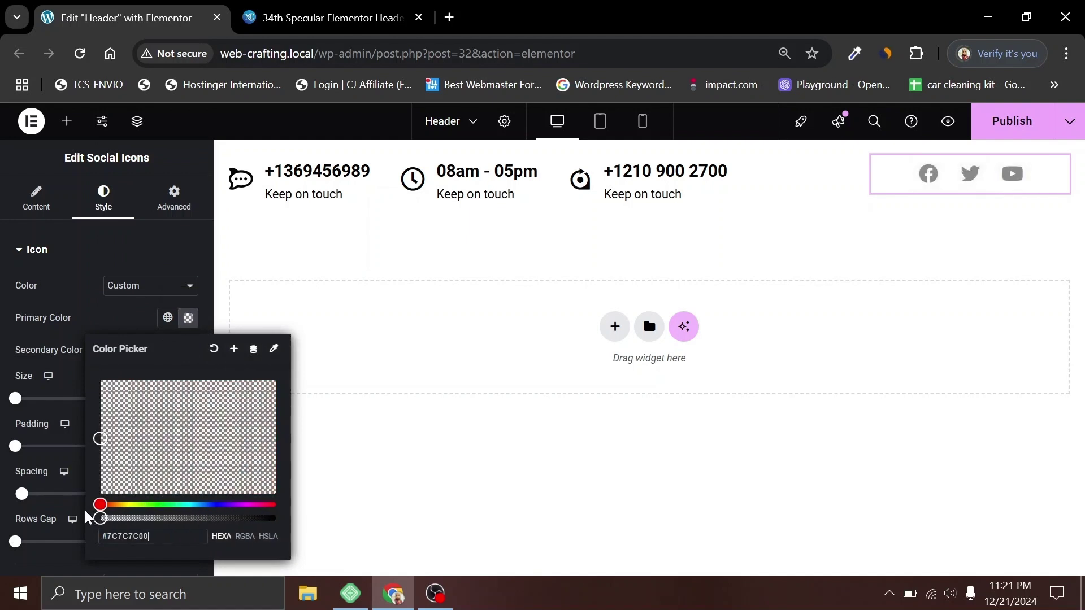
click(928, 171)
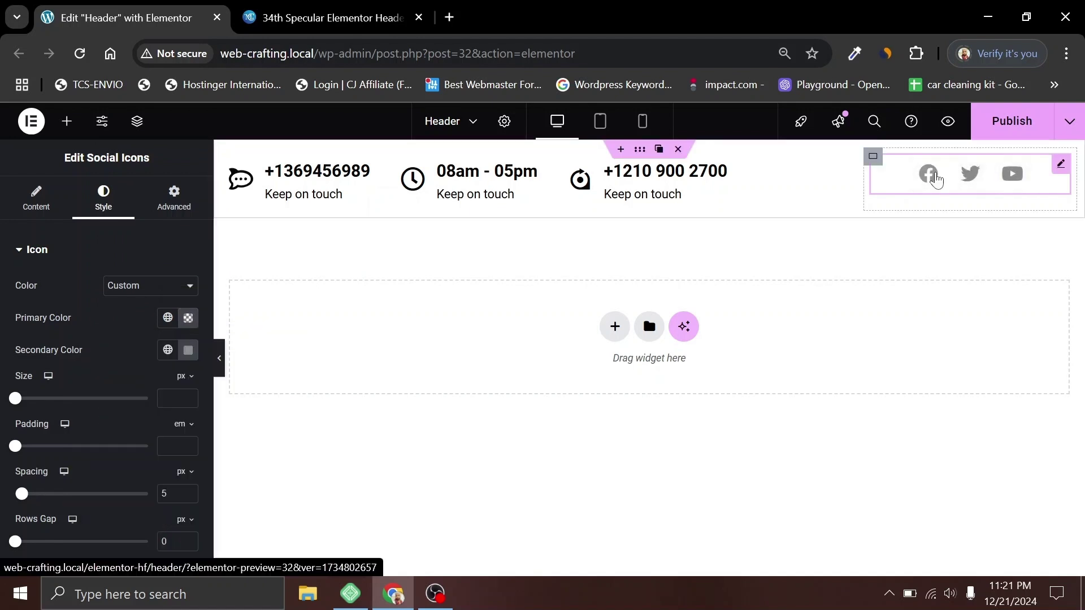
Step: Set the social icons' container to Justify Content Center and Align Items End
click(873, 160)
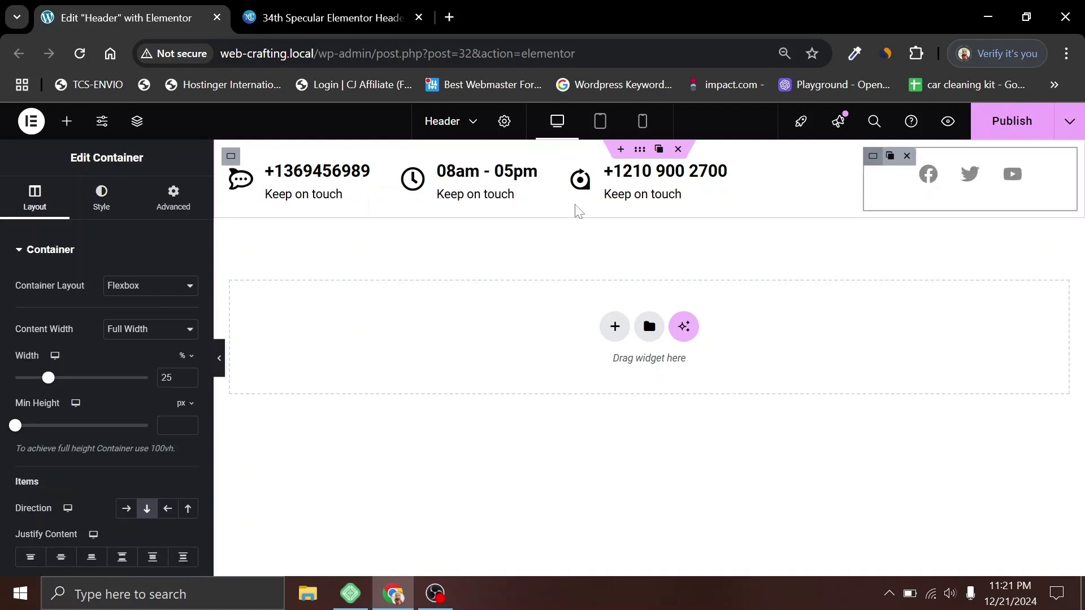
scroll(102, 460, down, 3)
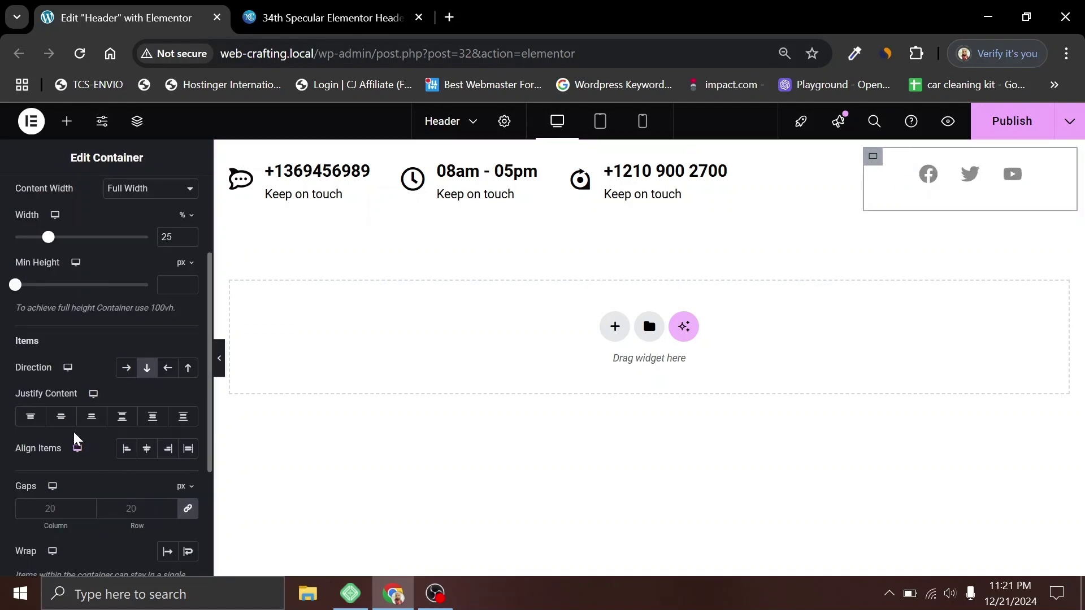
click(60, 419)
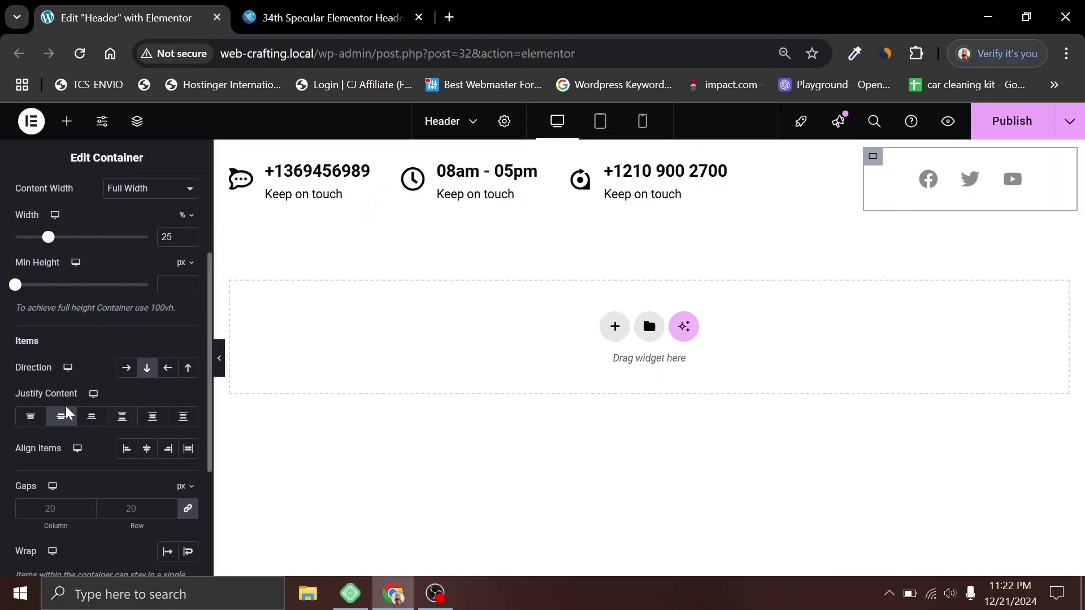
click(168, 452)
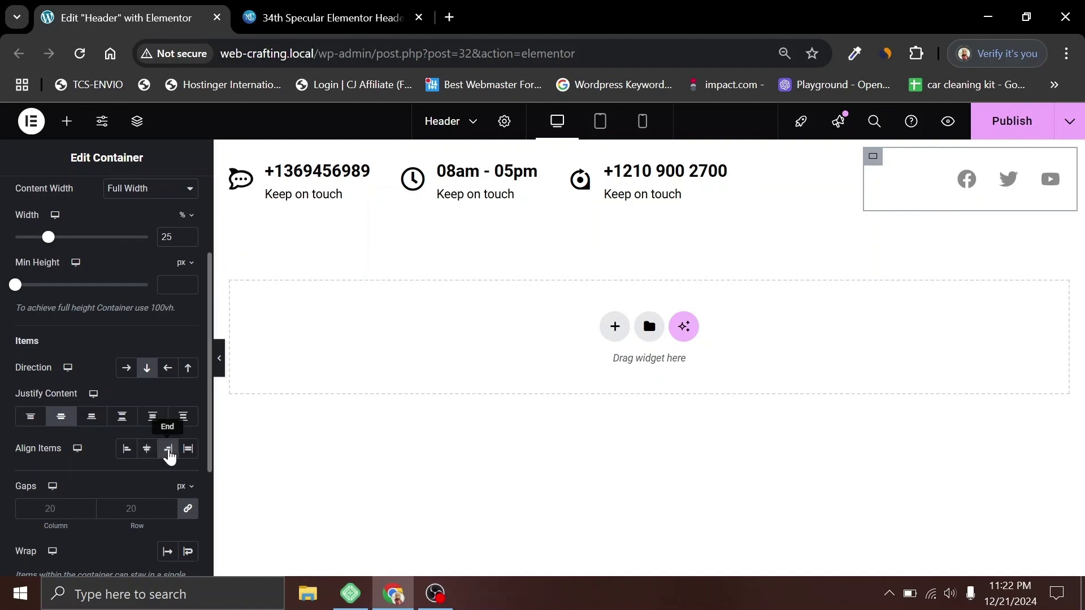
Step: Publish the header and view its preview
click(1006, 130)
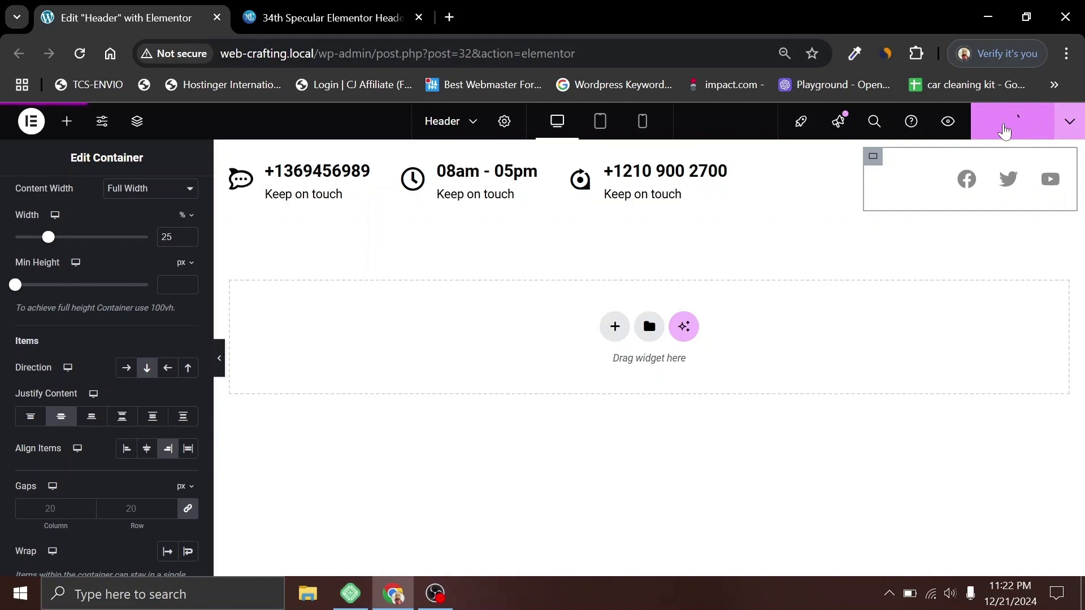
click(948, 121)
click(327, 6)
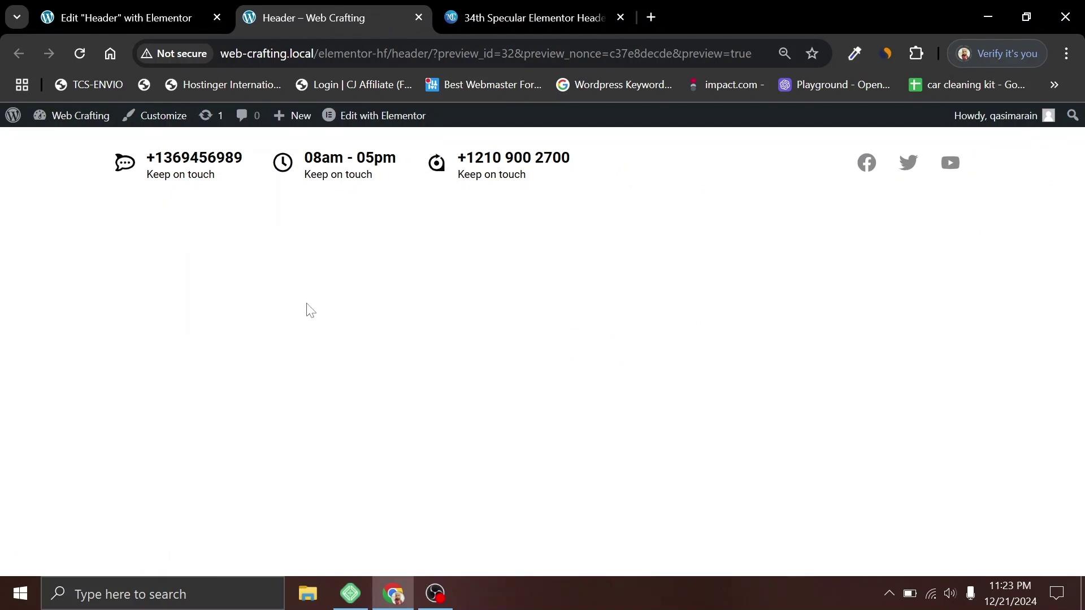
Step: Copy the reference header's navy colour #032A53 with the eyedropper, then return to the editor
click(533, 11)
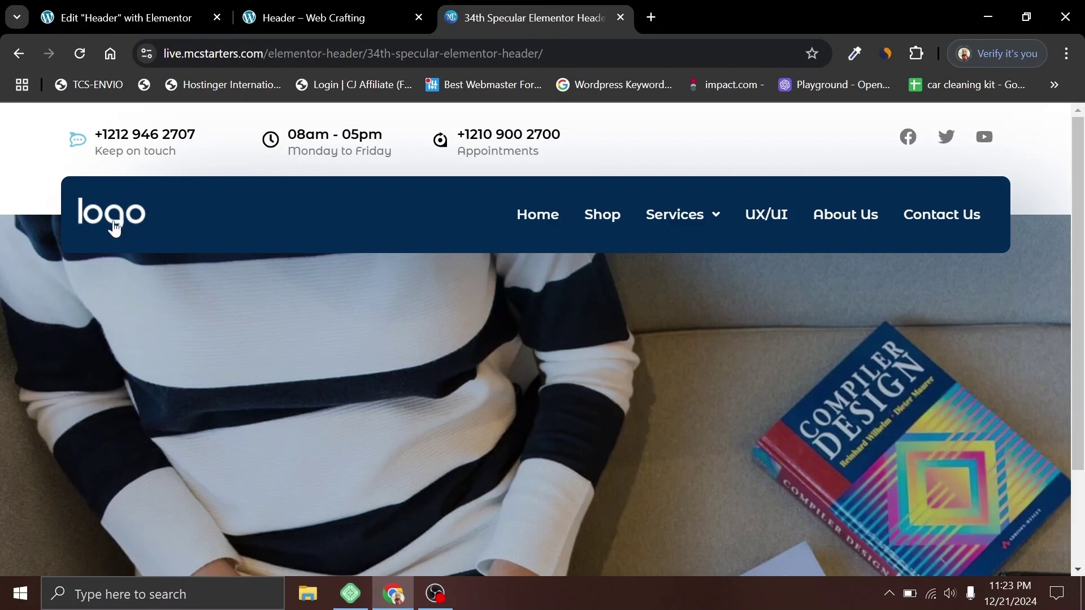
drag(110, 218, 206, 271)
click(854, 53)
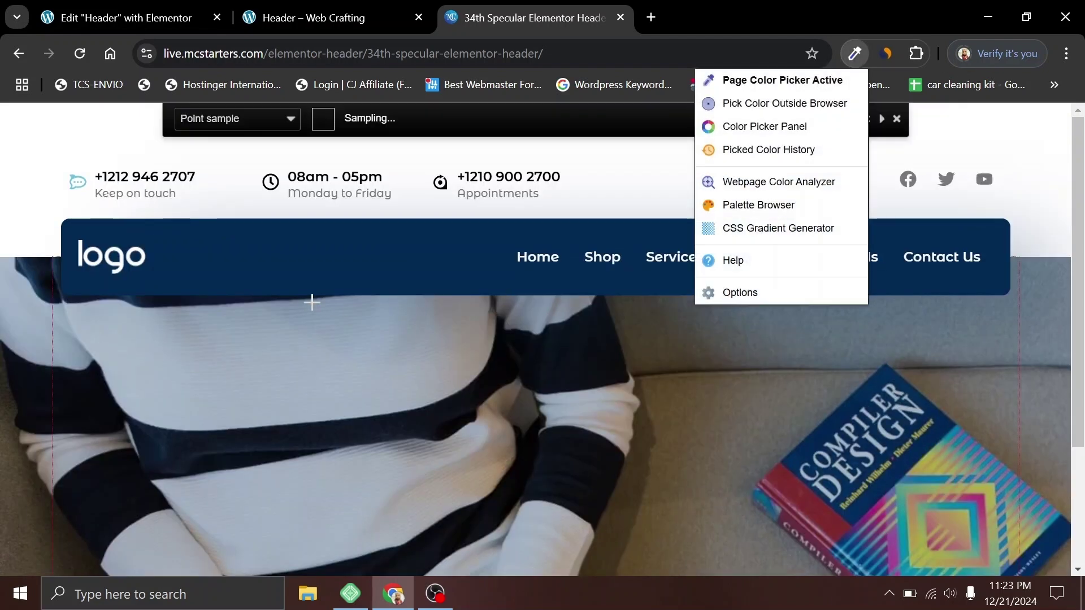
click(317, 261)
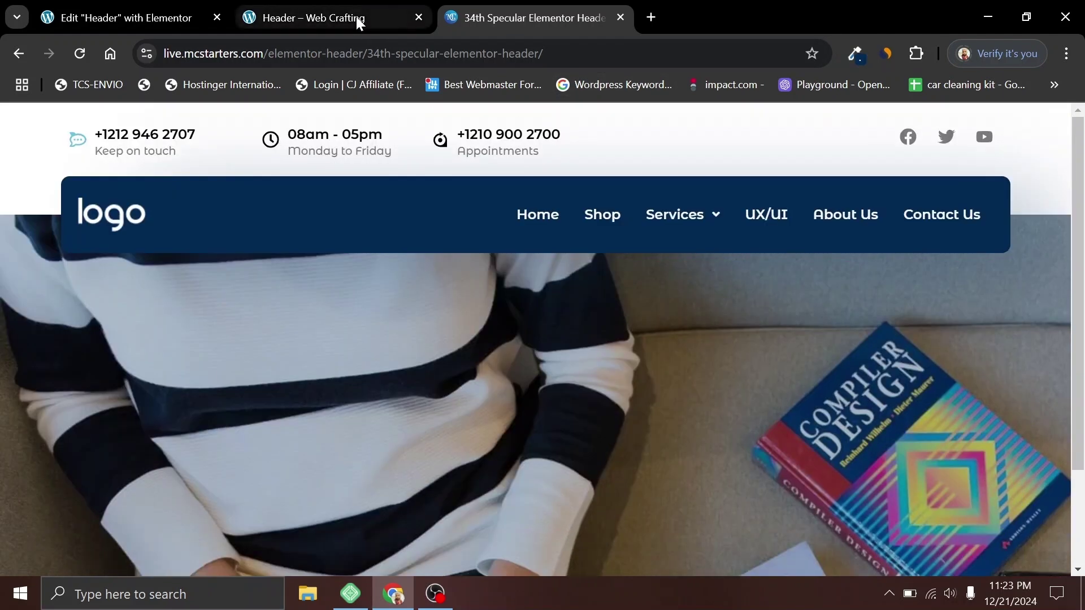
click(356, 19)
click(82, 12)
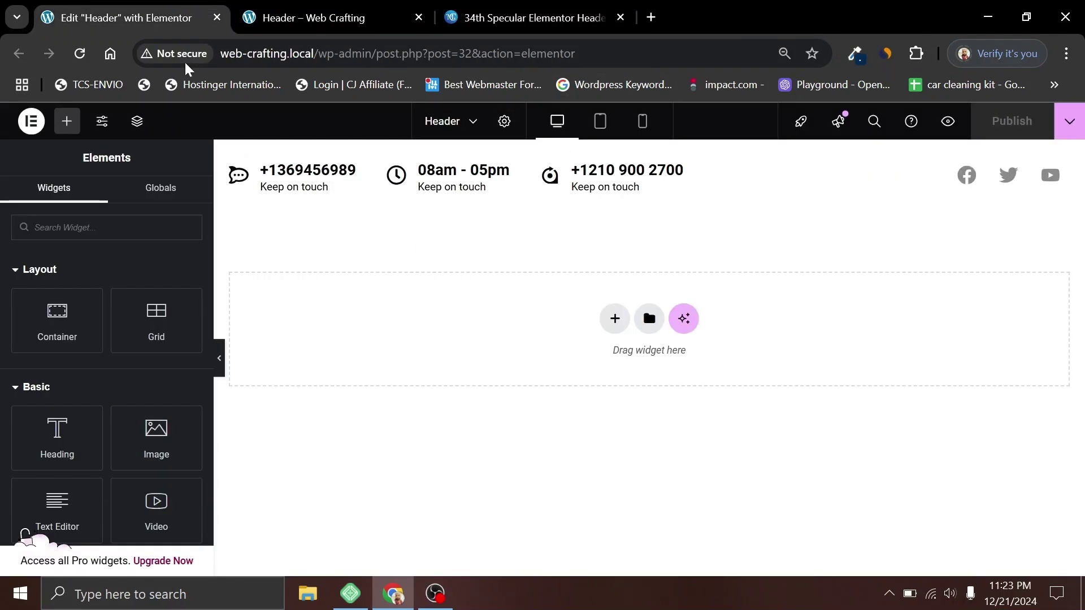
Step: Add a two-column flexbox container below the top bar
click(615, 319)
click(588, 367)
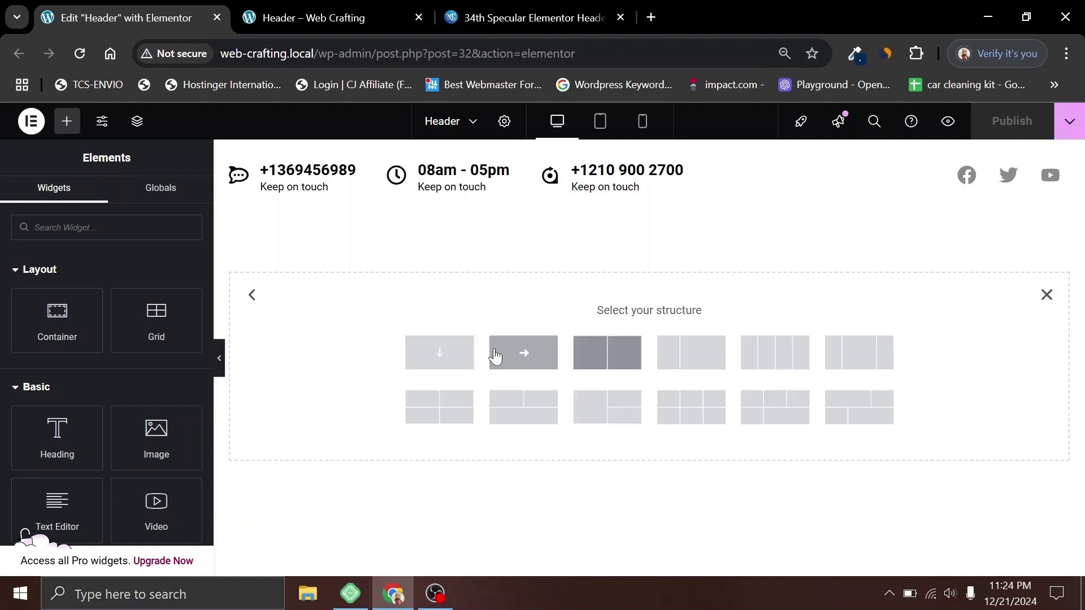
click(615, 368)
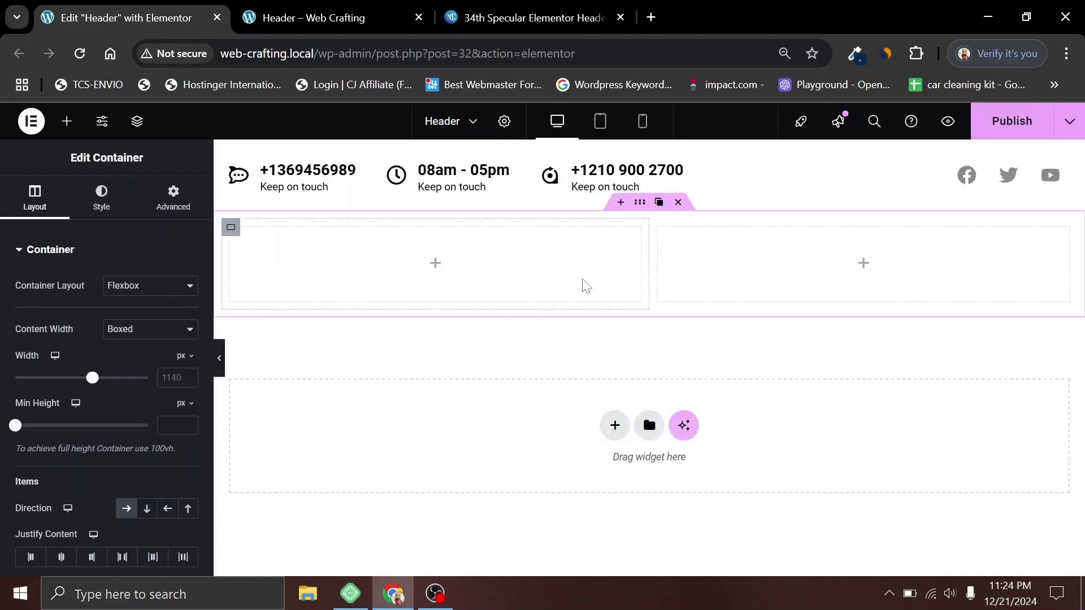
Step: Set the left column width to 30% and the right column to 70%
click(231, 228)
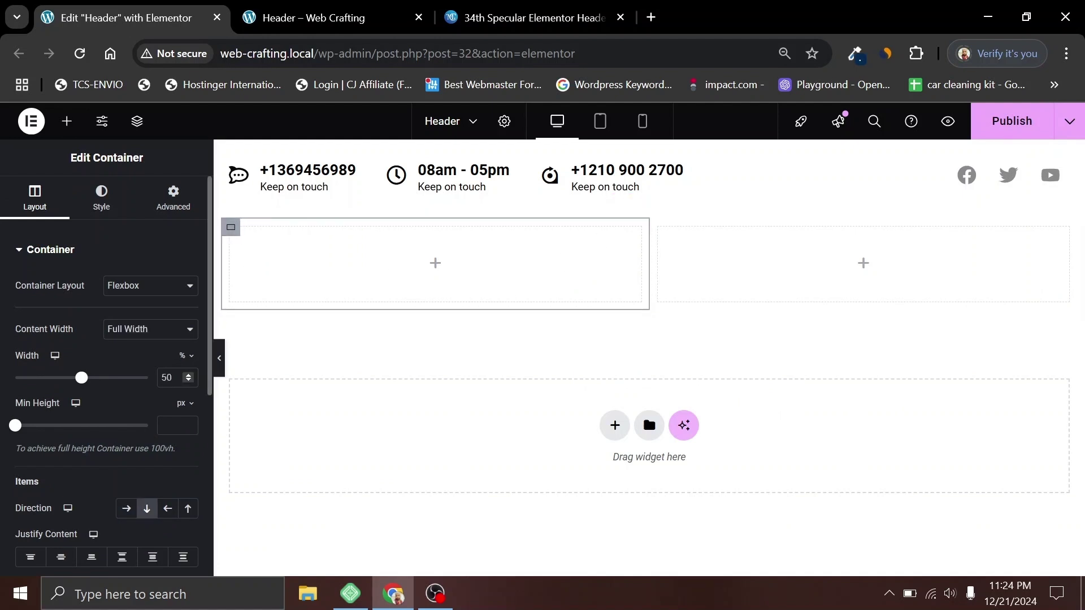
key(BackSpace)
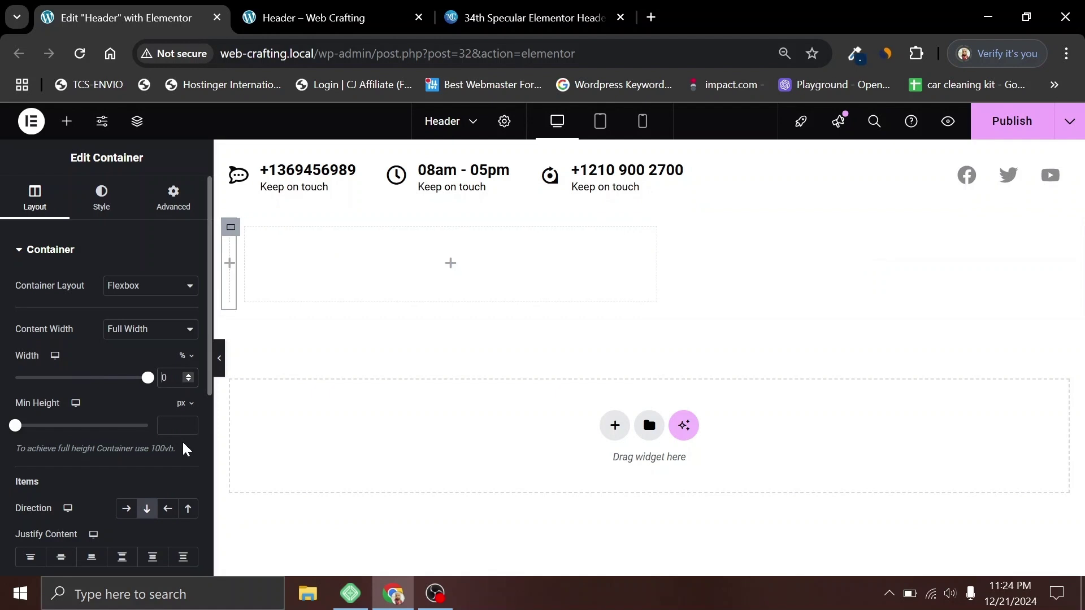
text(3)
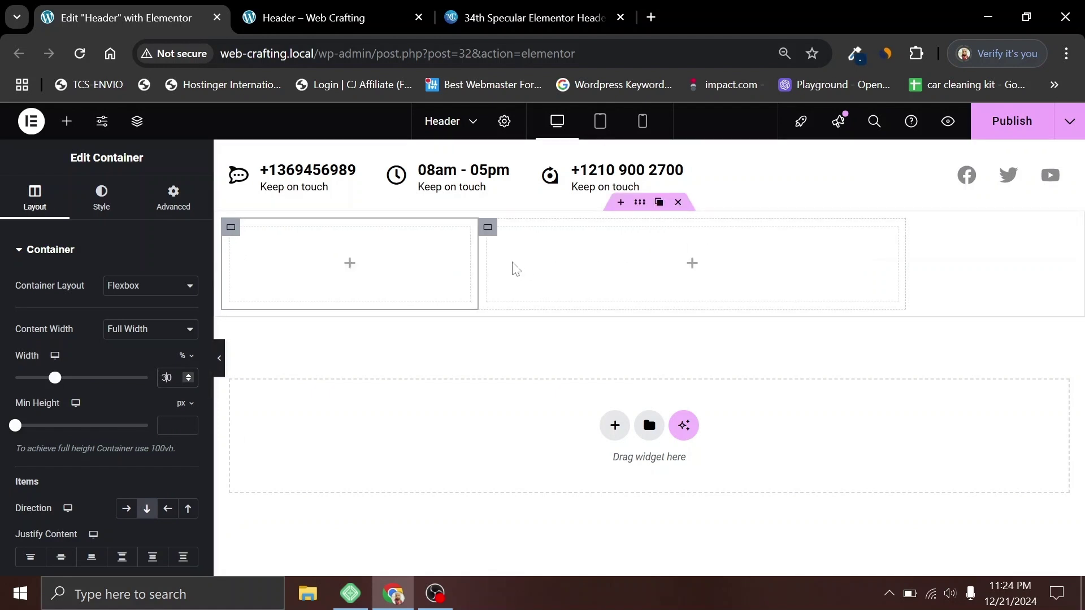
click(484, 227)
click(165, 377)
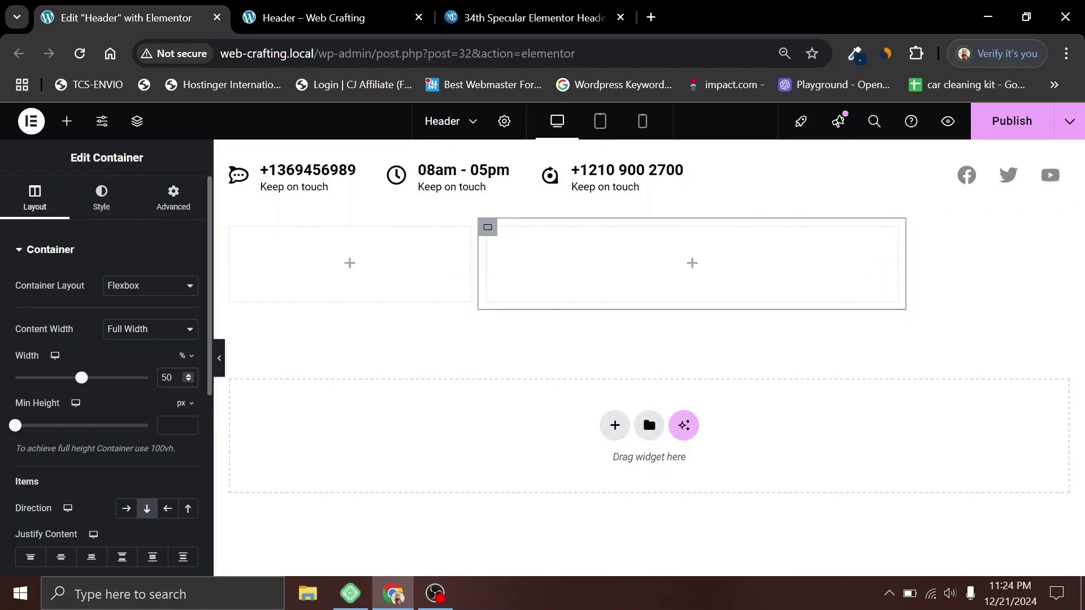
key(BackSpace)
text(7)
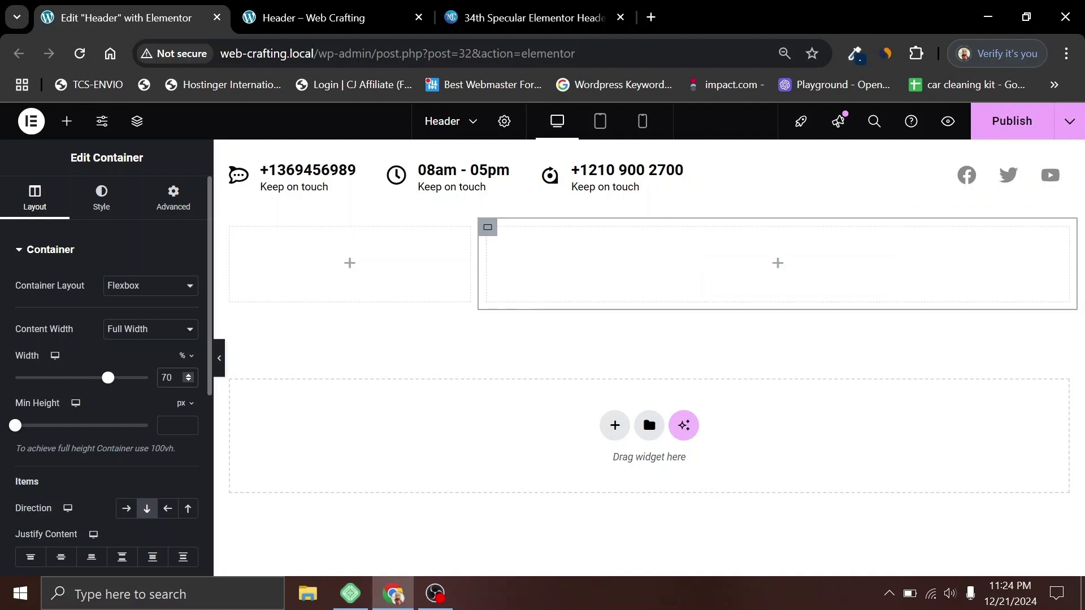
click(351, 266)
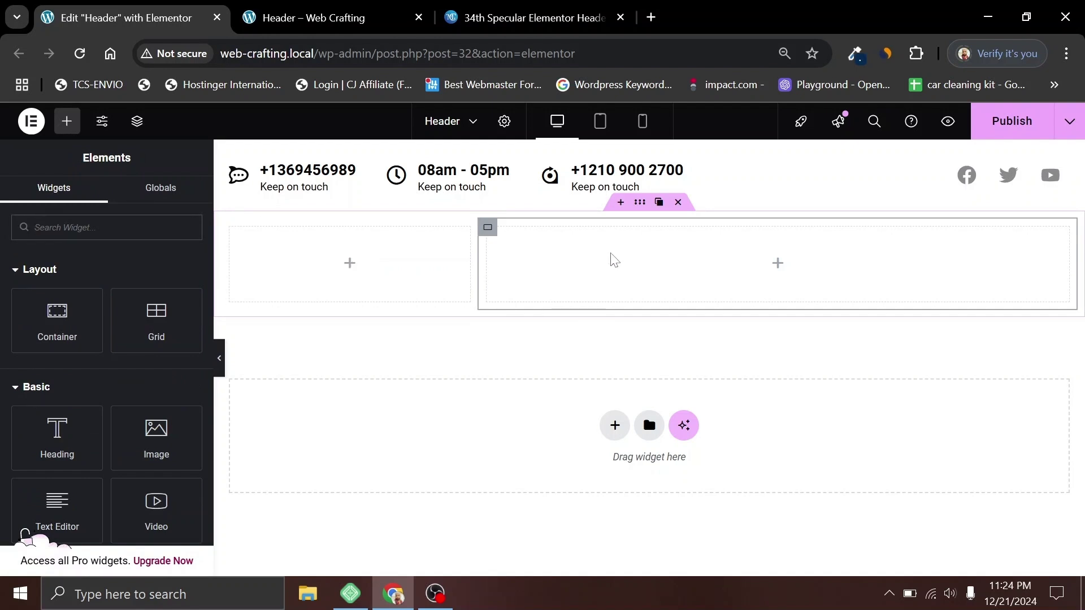
Step: Give the header row a Classic background with colour #032A53
click(642, 209)
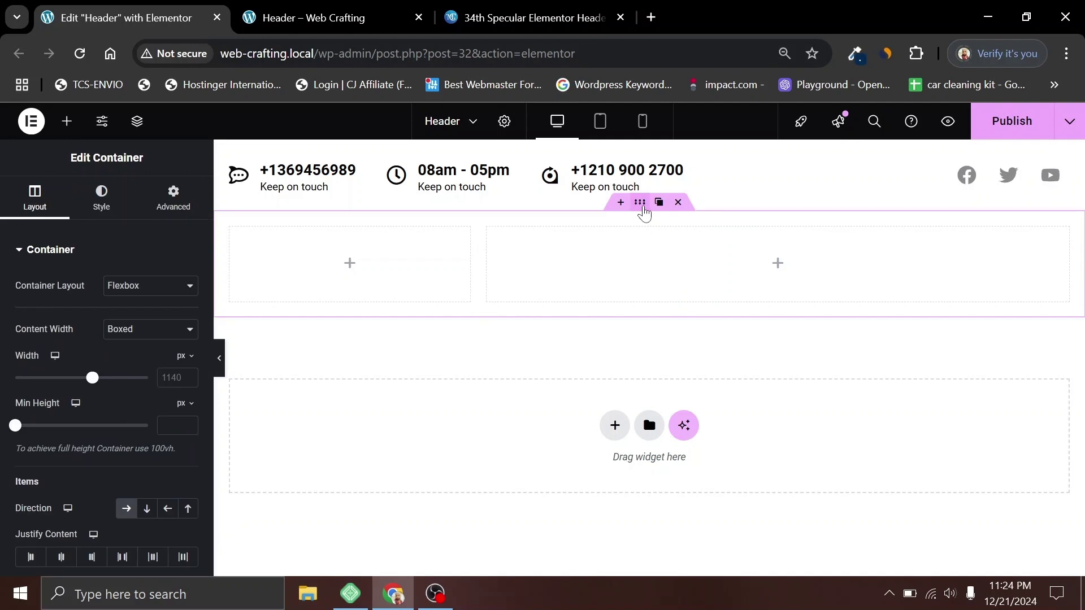
click(103, 201)
click(126, 318)
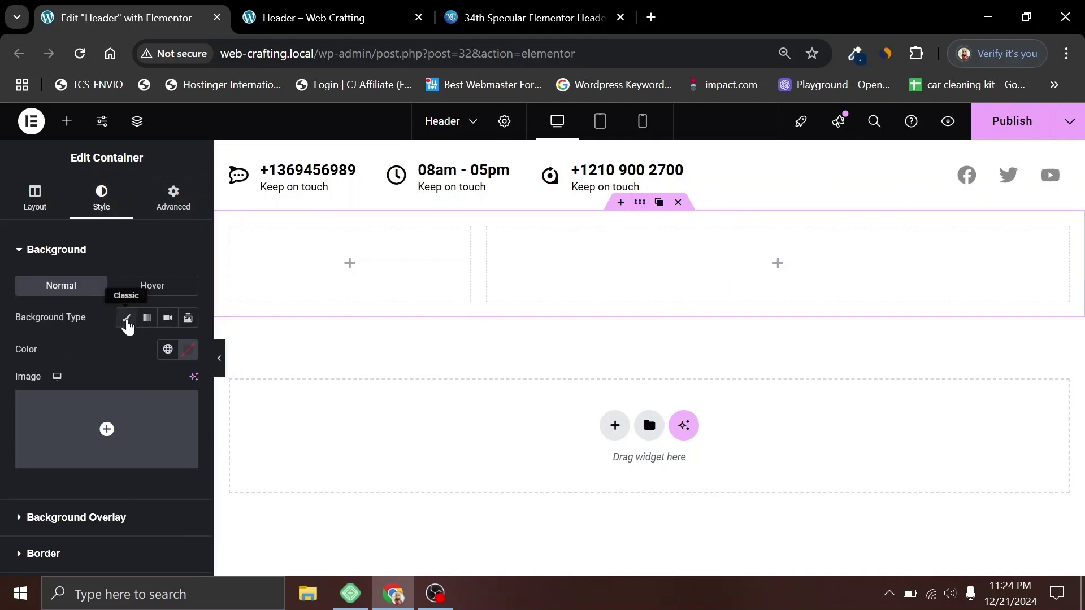
click(187, 350)
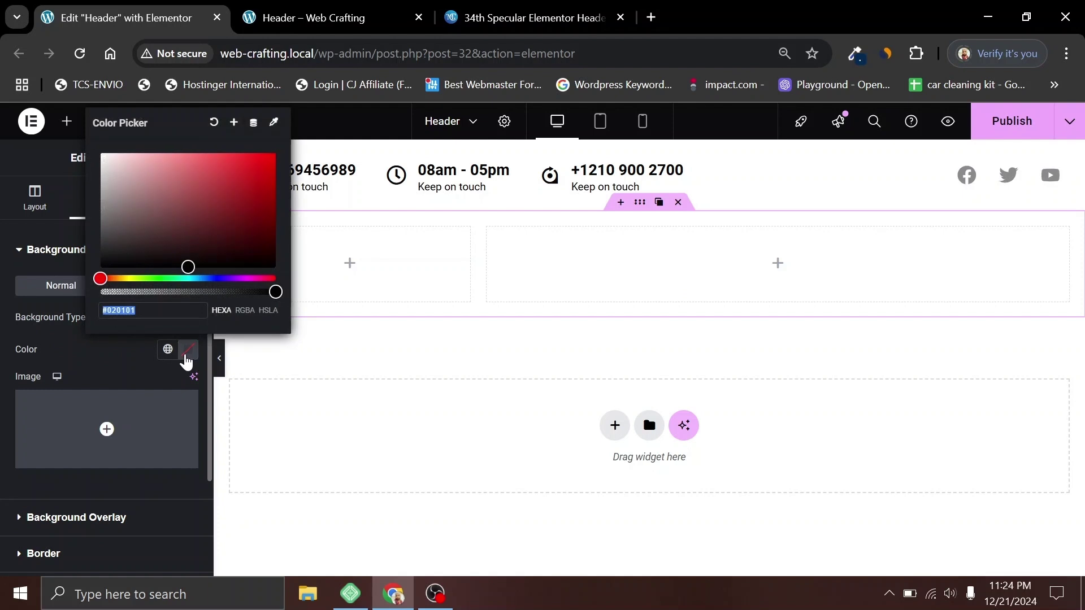
text(#032A53)
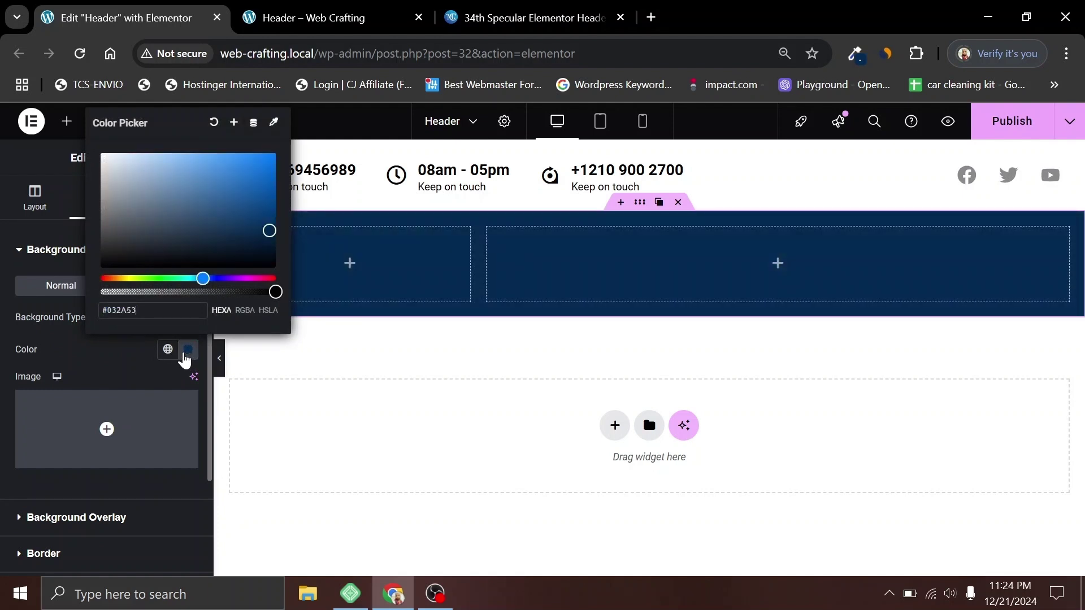
click(140, 362)
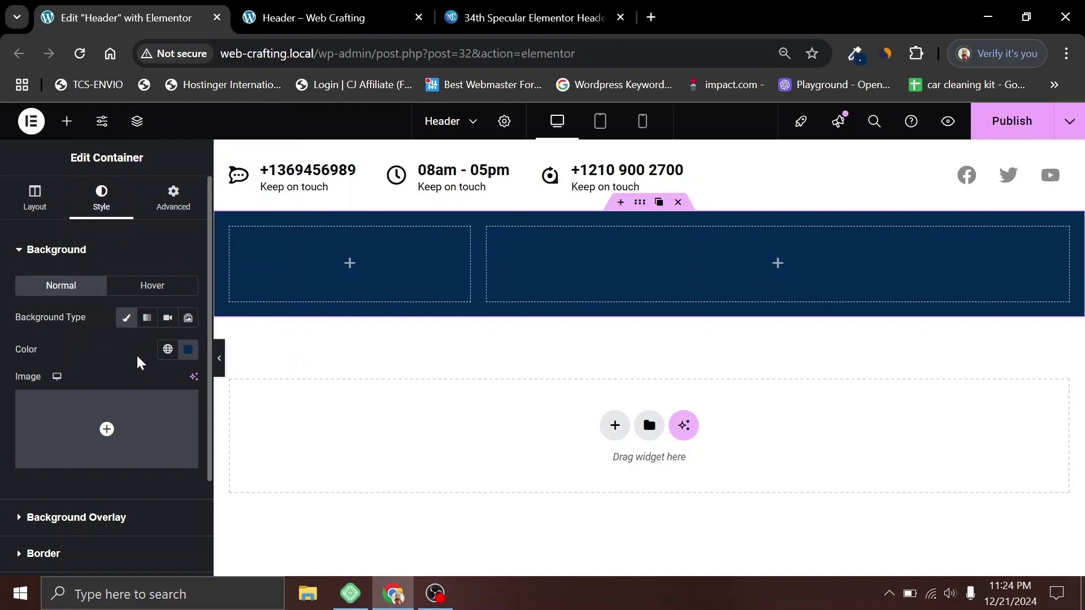
click(350, 271)
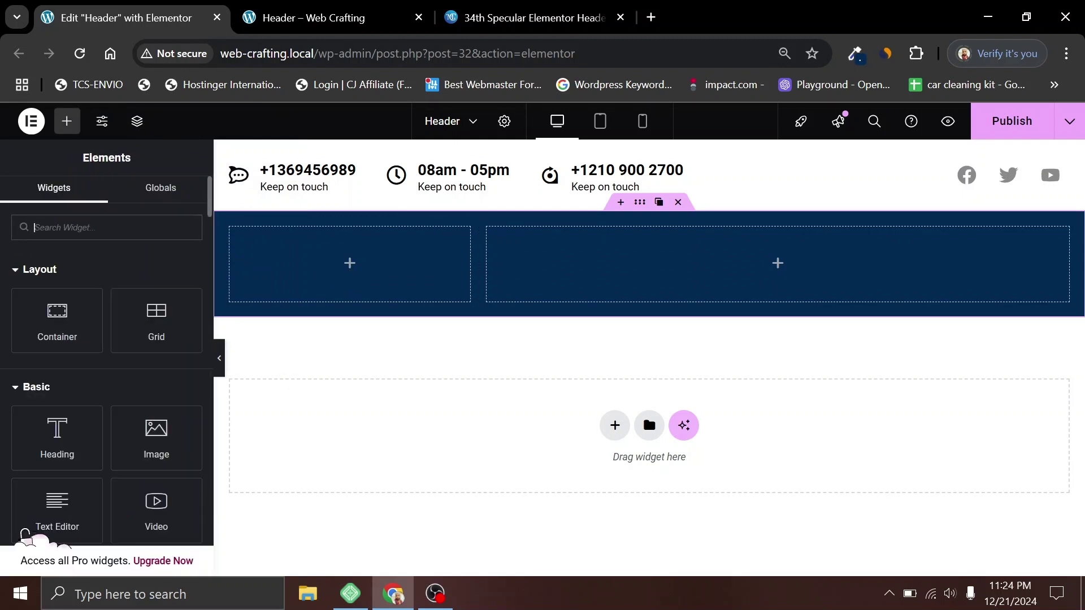
Step: Place an Image widget in the left column showing Logo-White-1
text(im)
drag(57, 276, 339, 265)
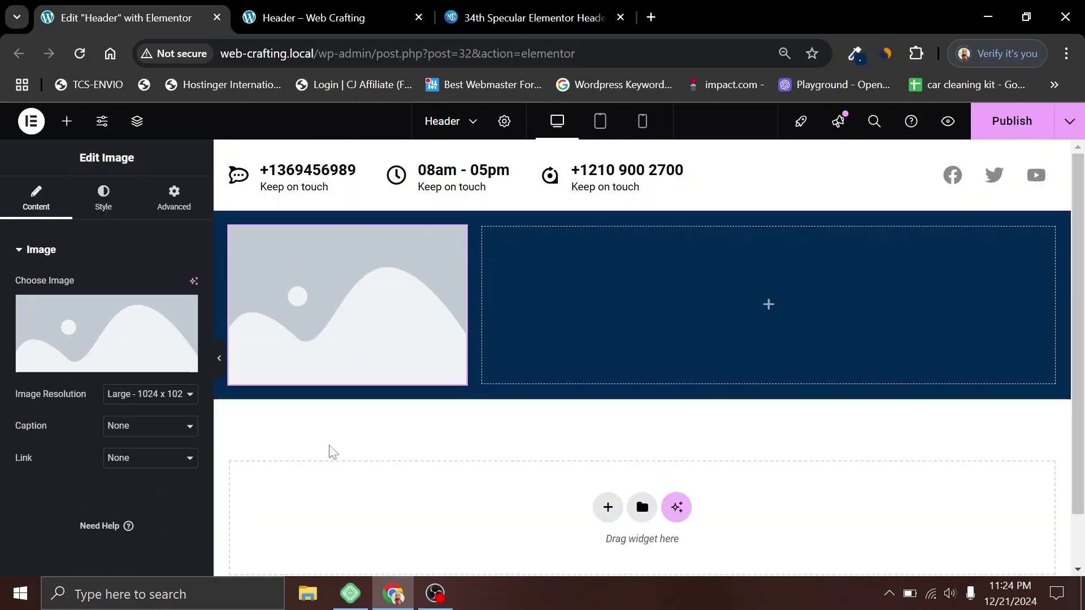
click(88, 321)
click(225, 323)
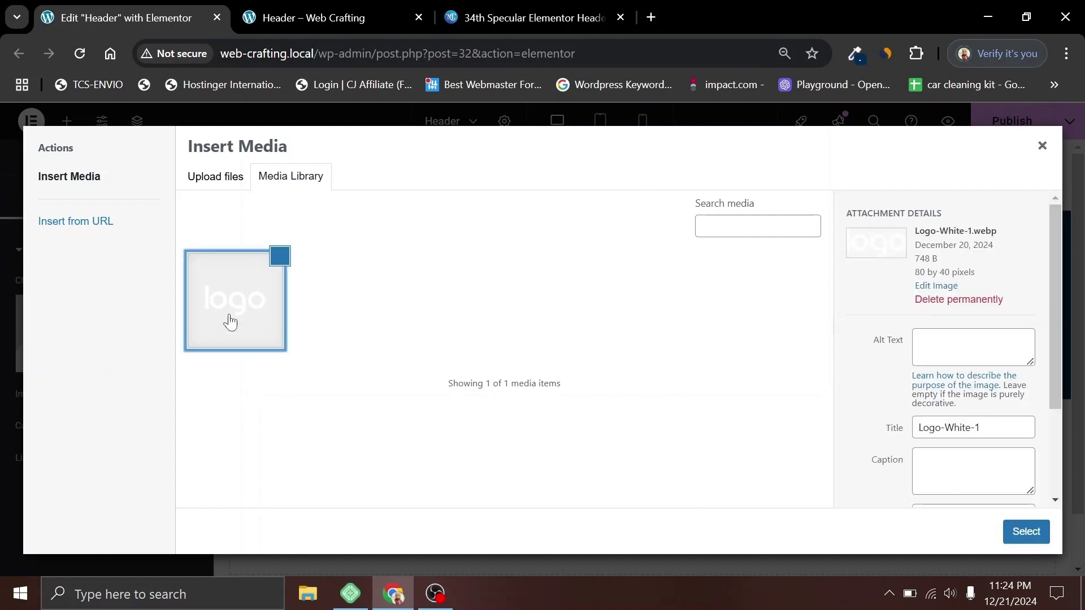
click(1017, 533)
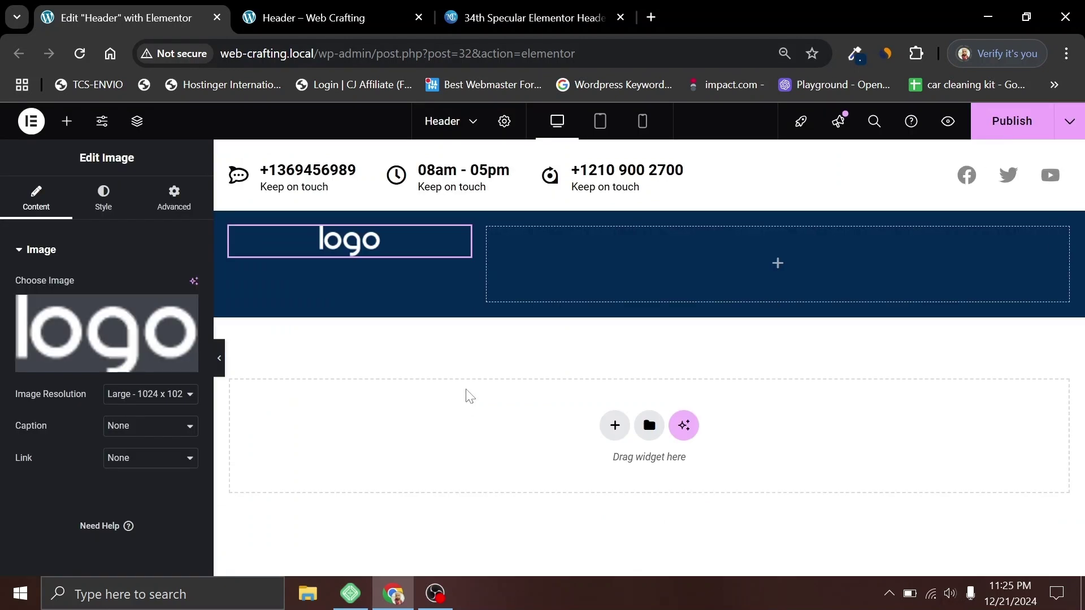
Step: Set the logo column to Justify Content Center and Align Items Start
click(266, 252)
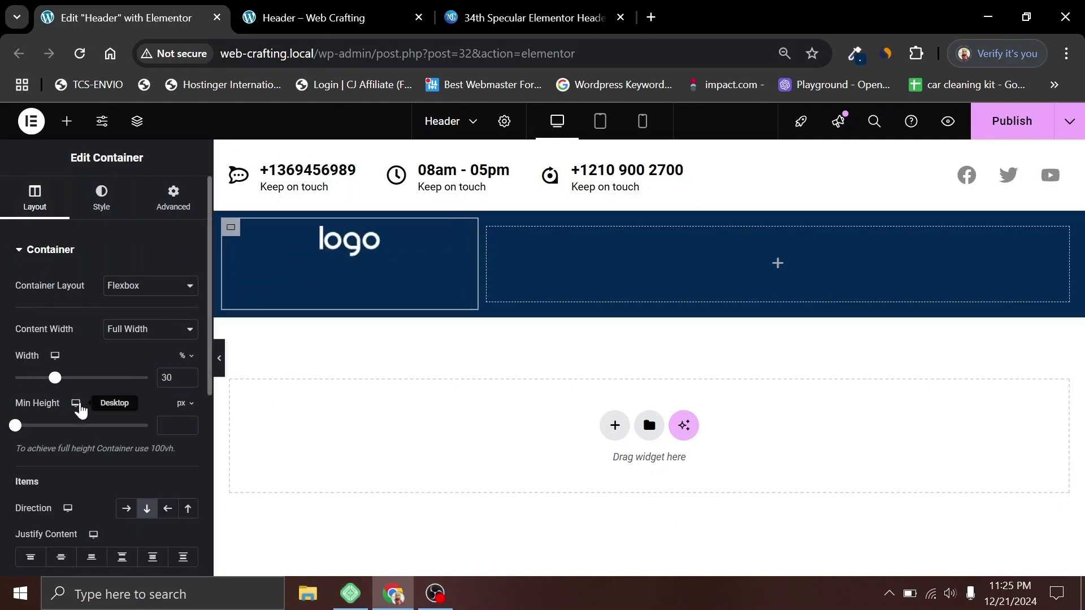
click(61, 558)
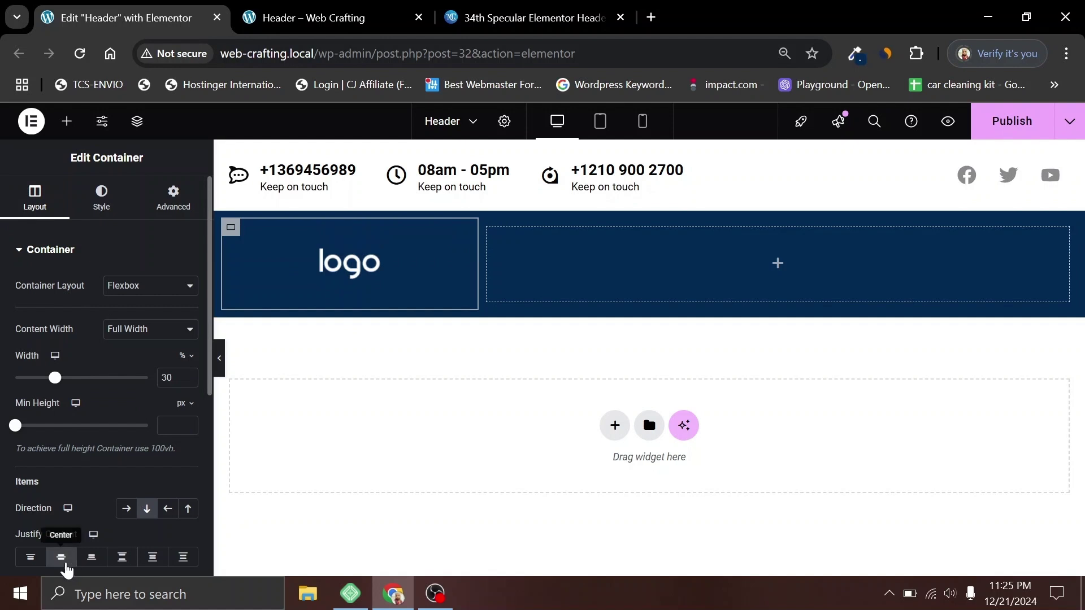
scroll(84, 461, down, 3)
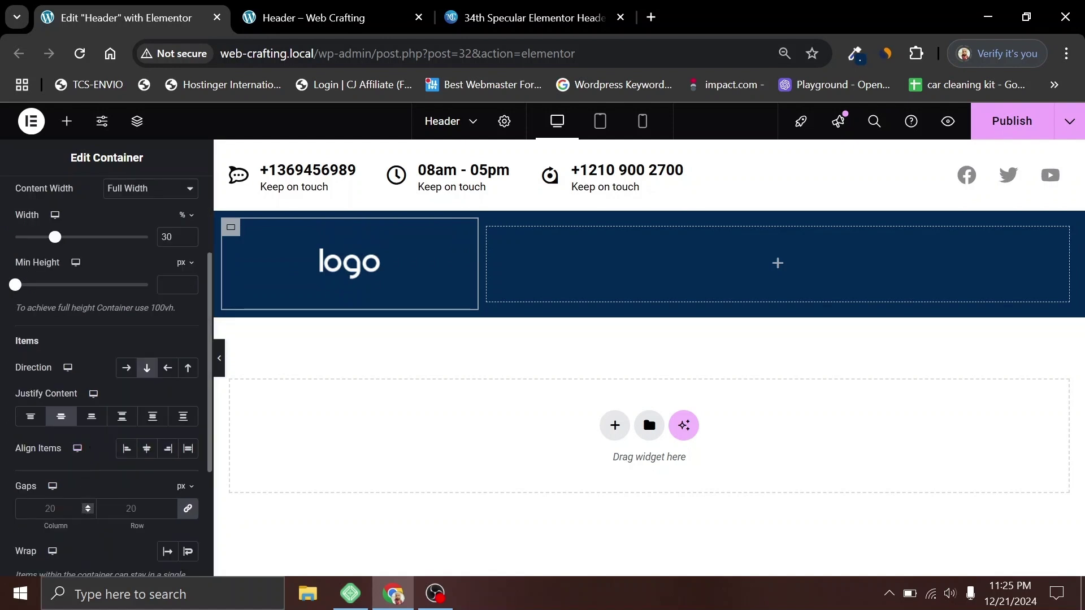
click(126, 450)
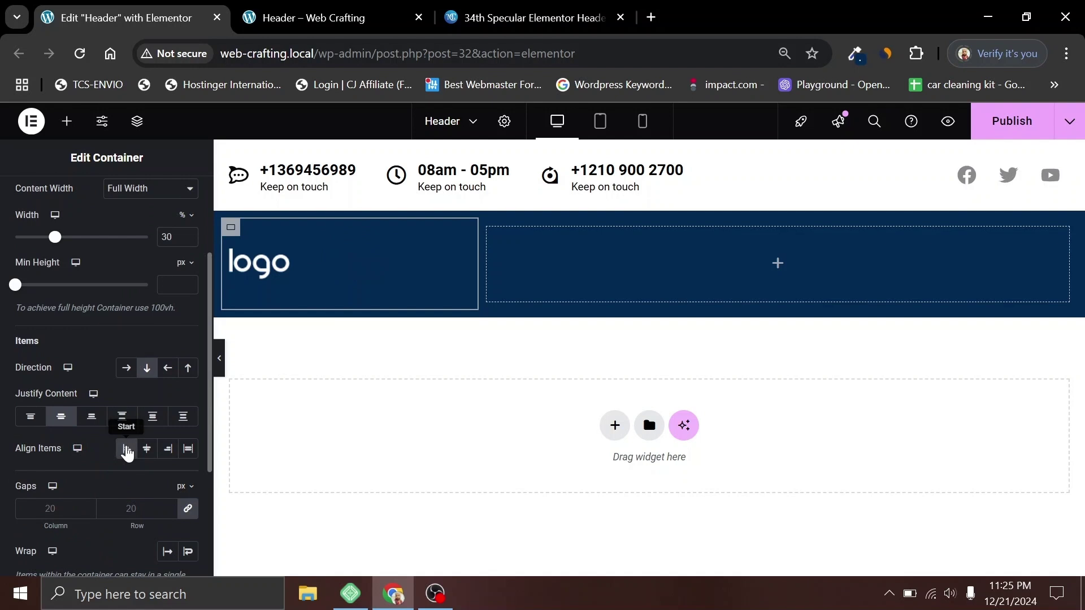
click(258, 262)
click(777, 264)
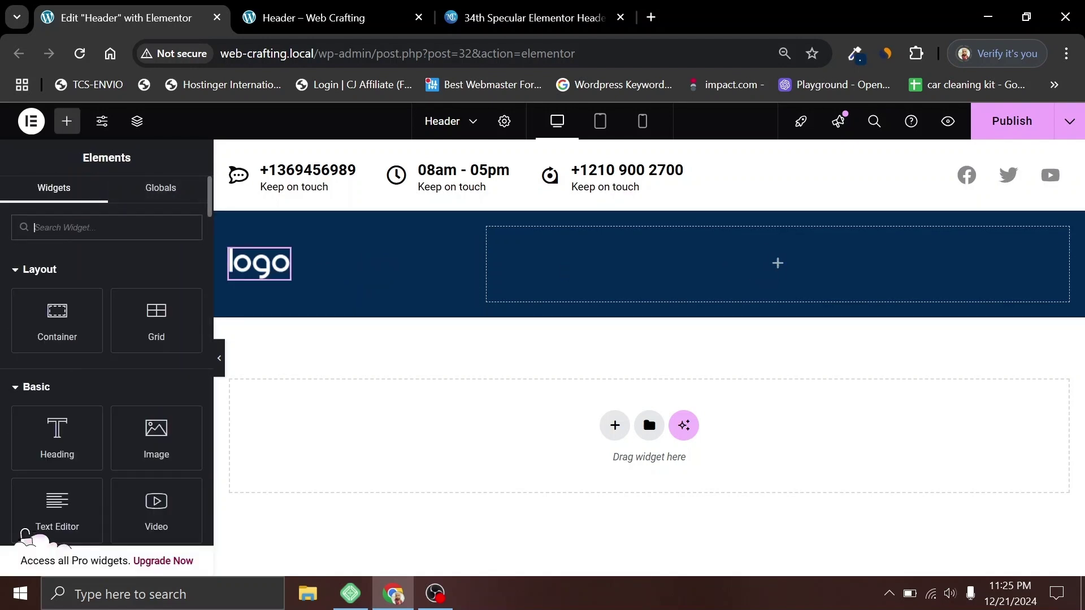
Step: Add a Navigation Menu widget to the right column and set its link colour to light grey
text(nav)
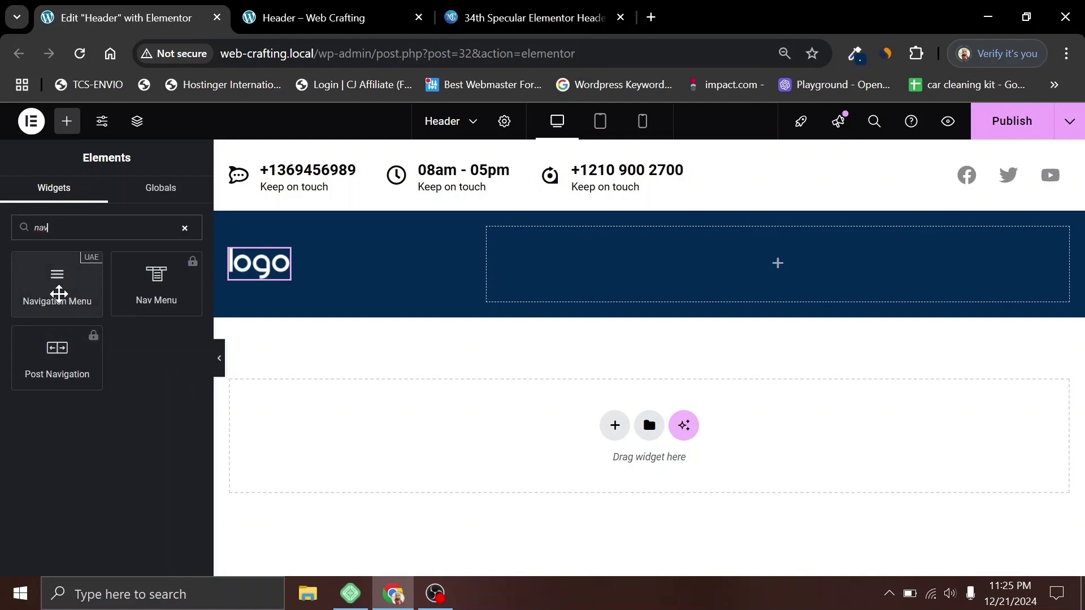
drag(58, 293, 760, 280)
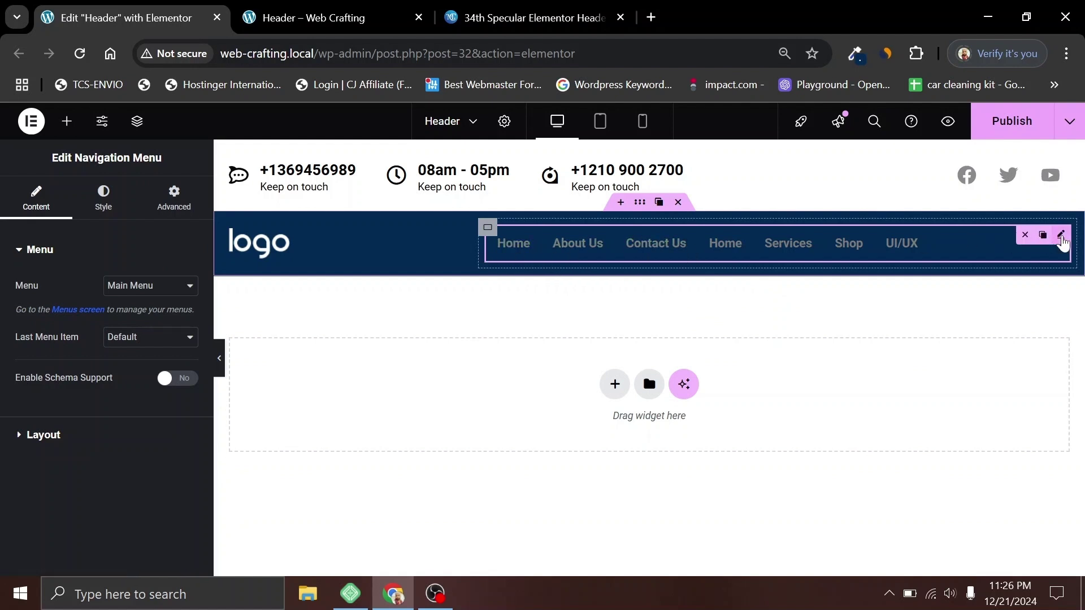
click(102, 203)
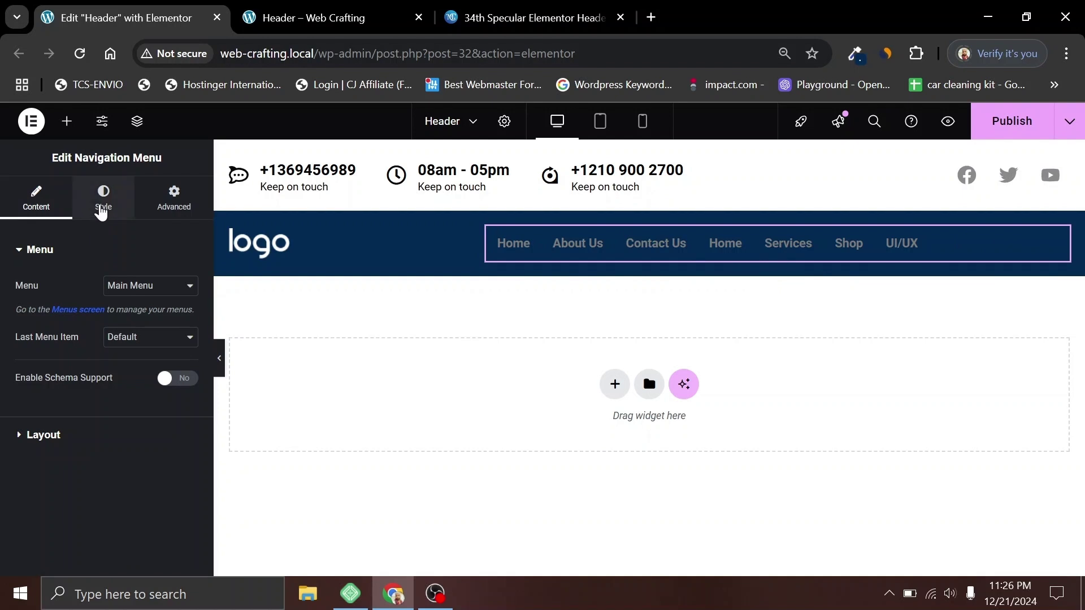
scroll(45, 434, down, 3)
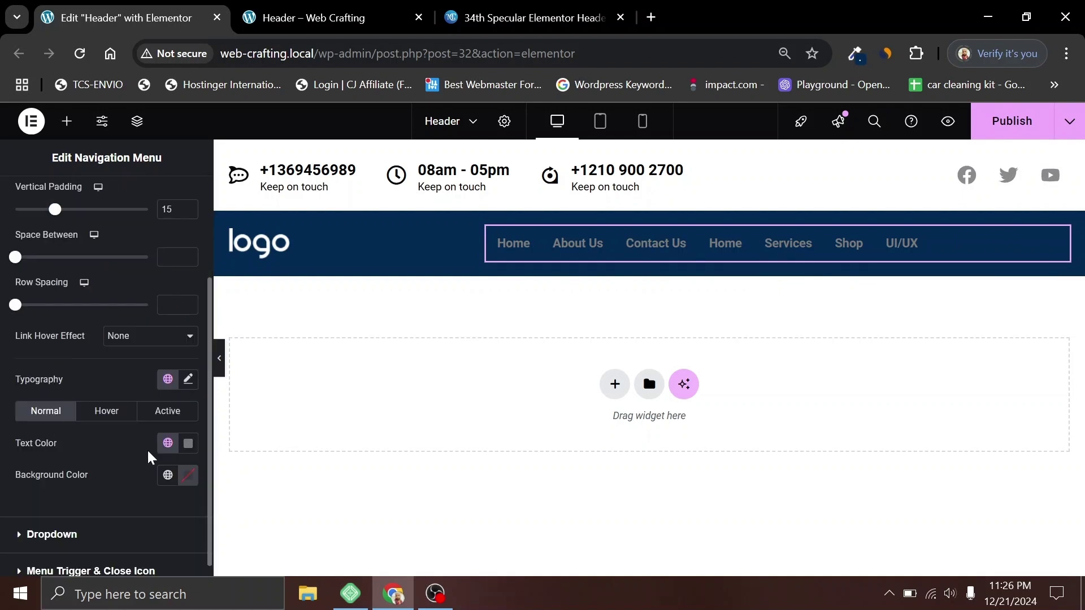
click(485, 8)
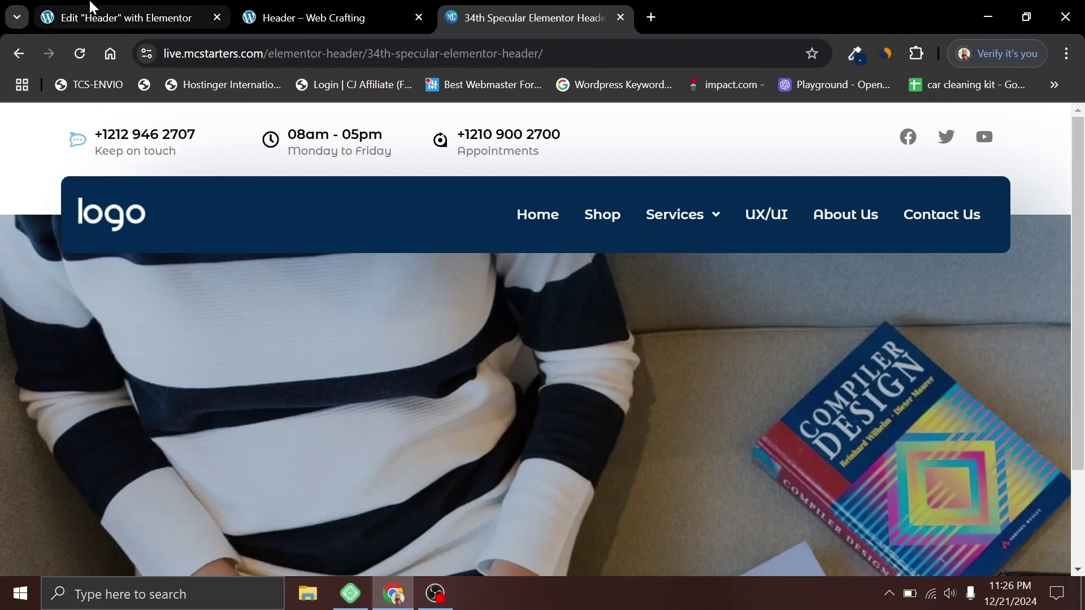
click(124, 18)
click(188, 443)
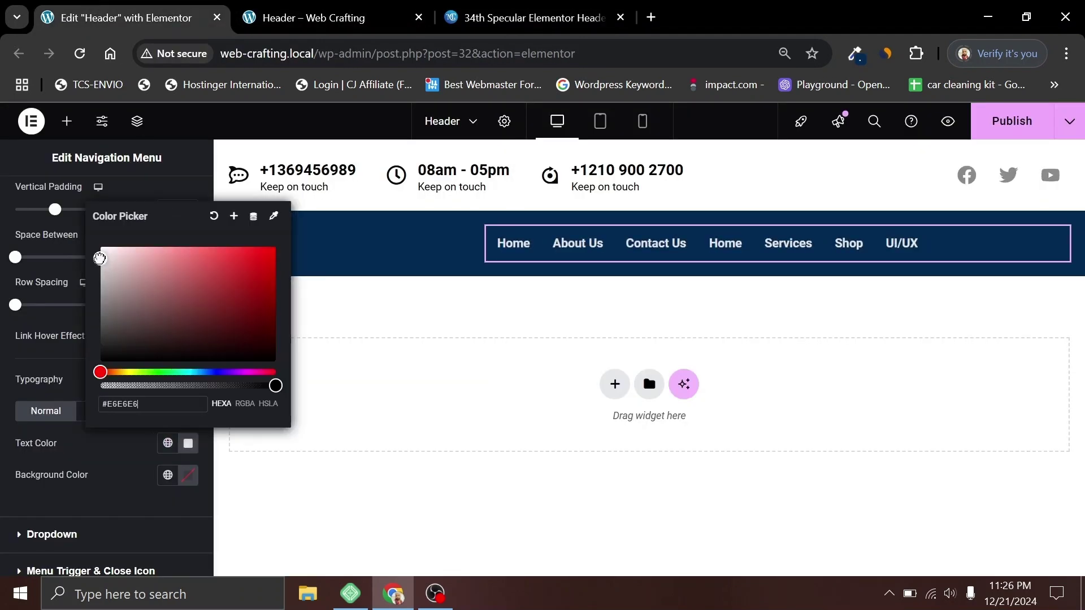
Step: Try menu font weights 500 (Medium) and 400 (Normal) in Typography
click(107, 453)
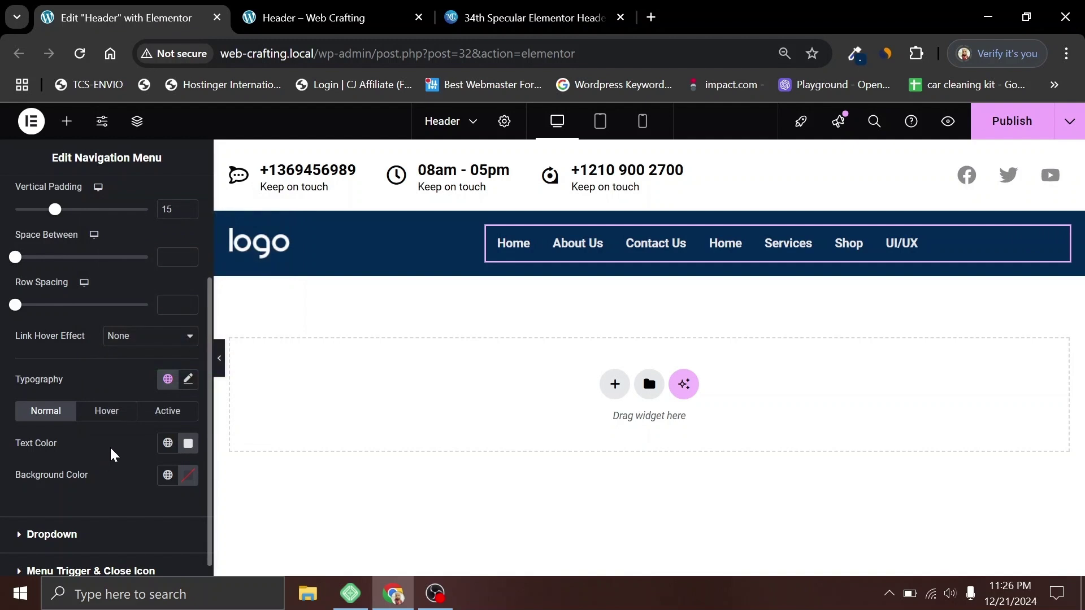
scroll(109, 446, down, 1)
scroll(103, 334, up, 3)
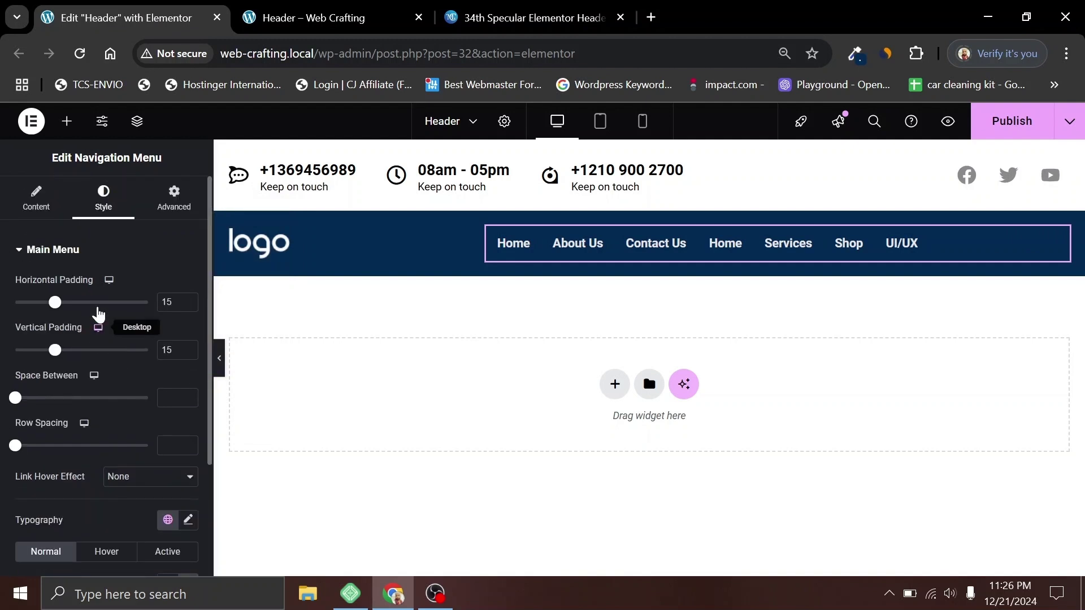
scroll(104, 334, down, 3)
click(189, 366)
click(145, 529)
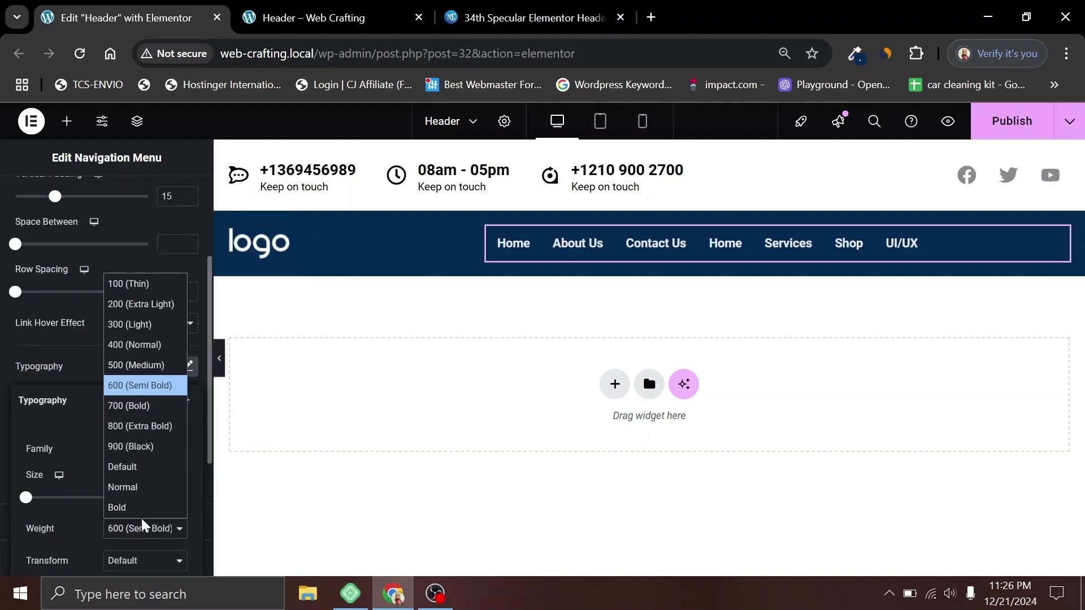
click(119, 365)
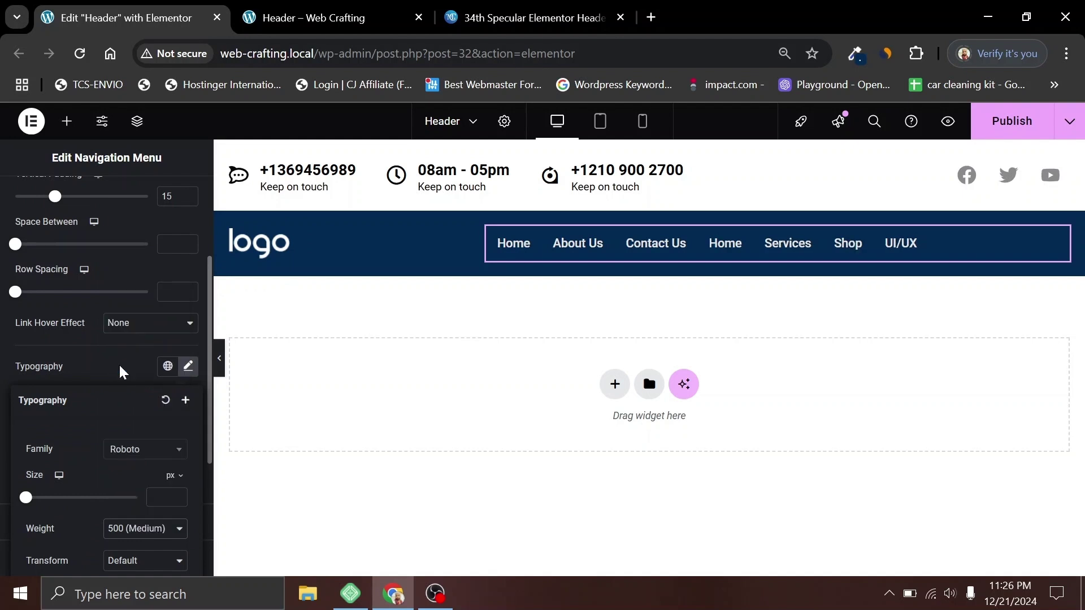
click(146, 531)
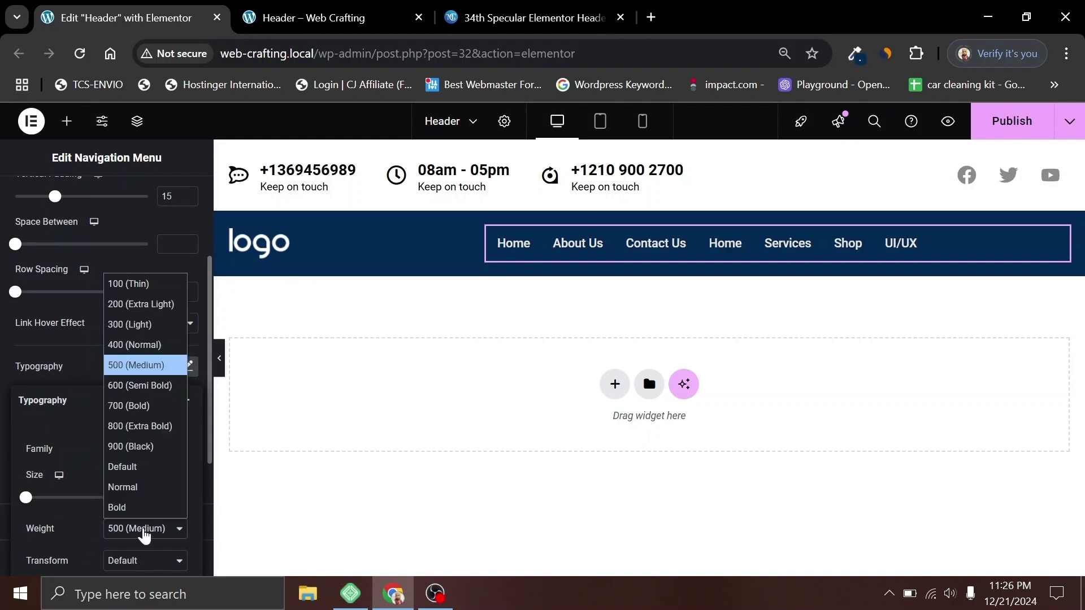
click(125, 348)
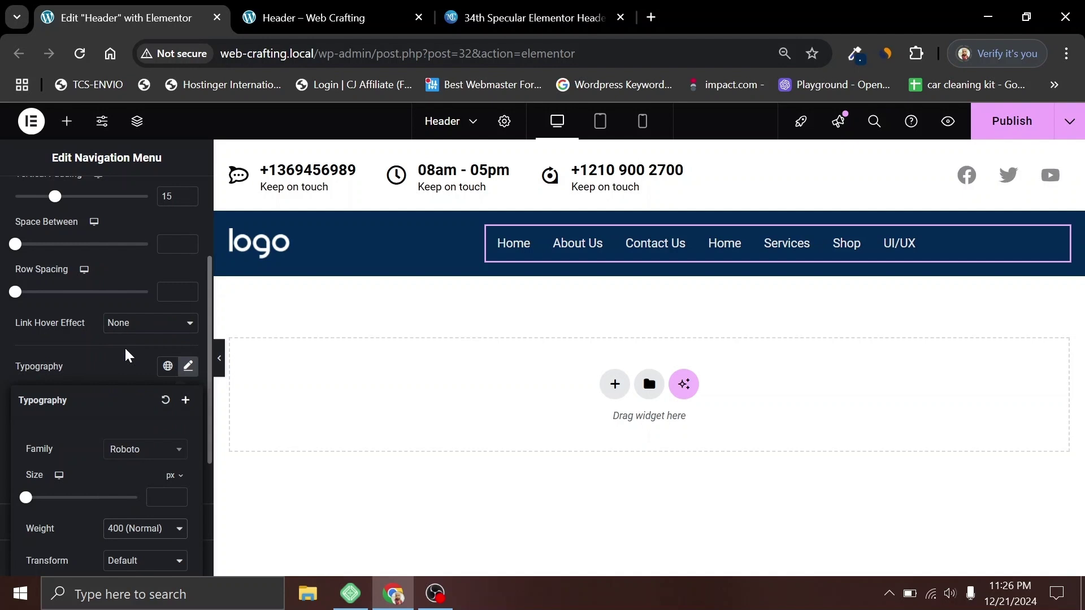
Step: After checking the reference, set the menu font weight to 500 (Medium)
click(553, 8)
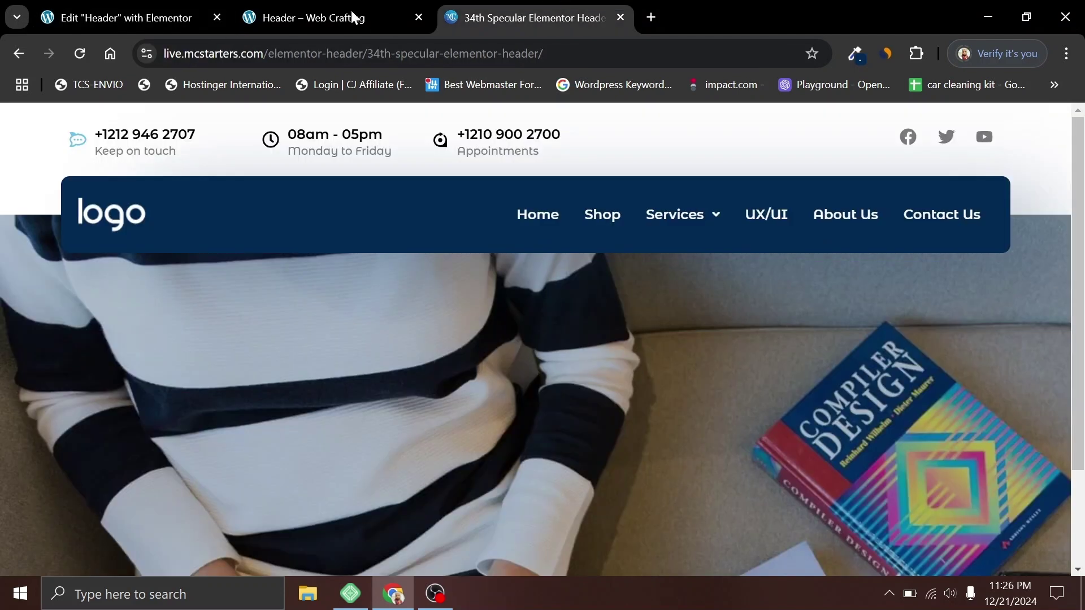
click(145, 9)
click(134, 529)
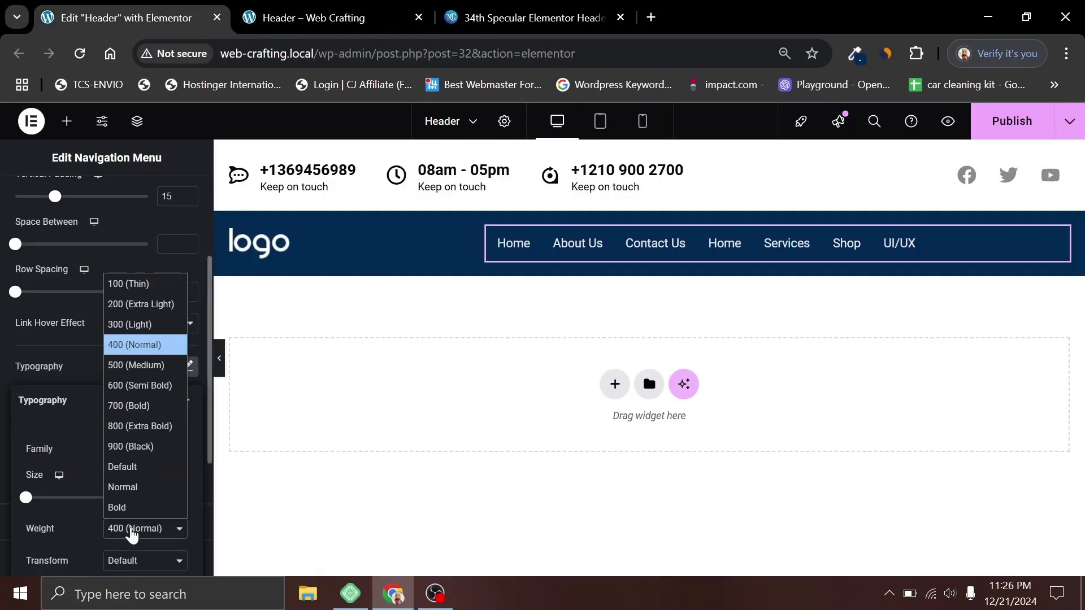
click(124, 368)
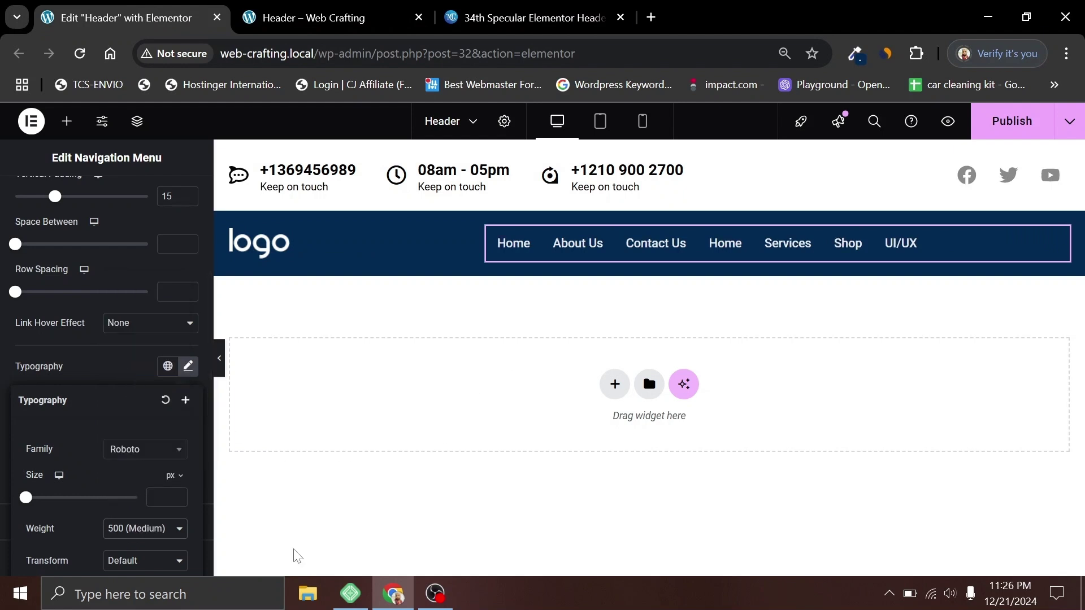
click(114, 365)
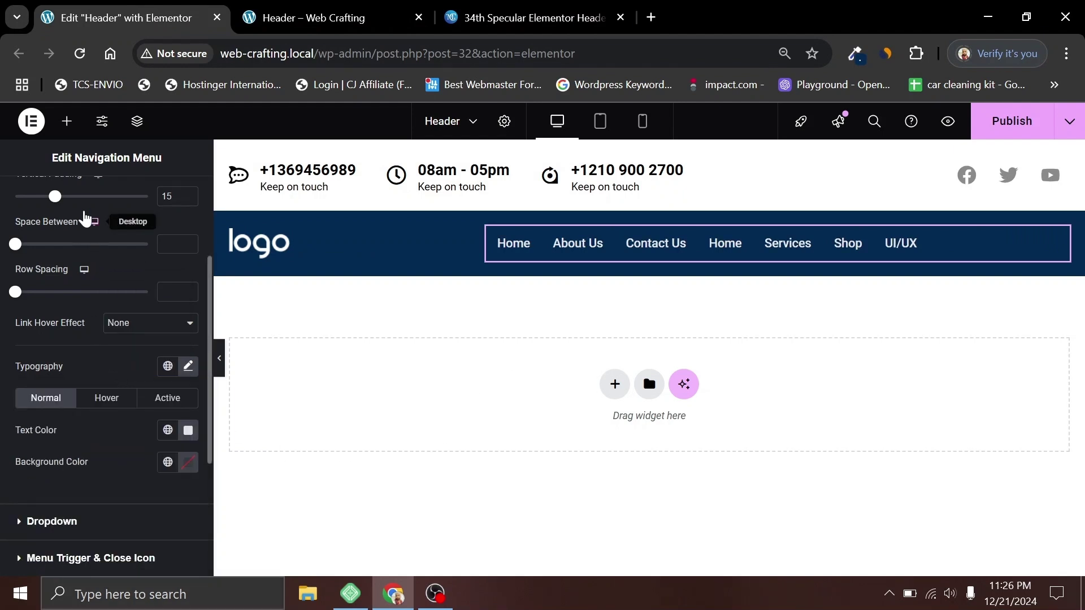
Step: Raise the menu items' horizontal padding to 18
scroll(62, 273, up, 3)
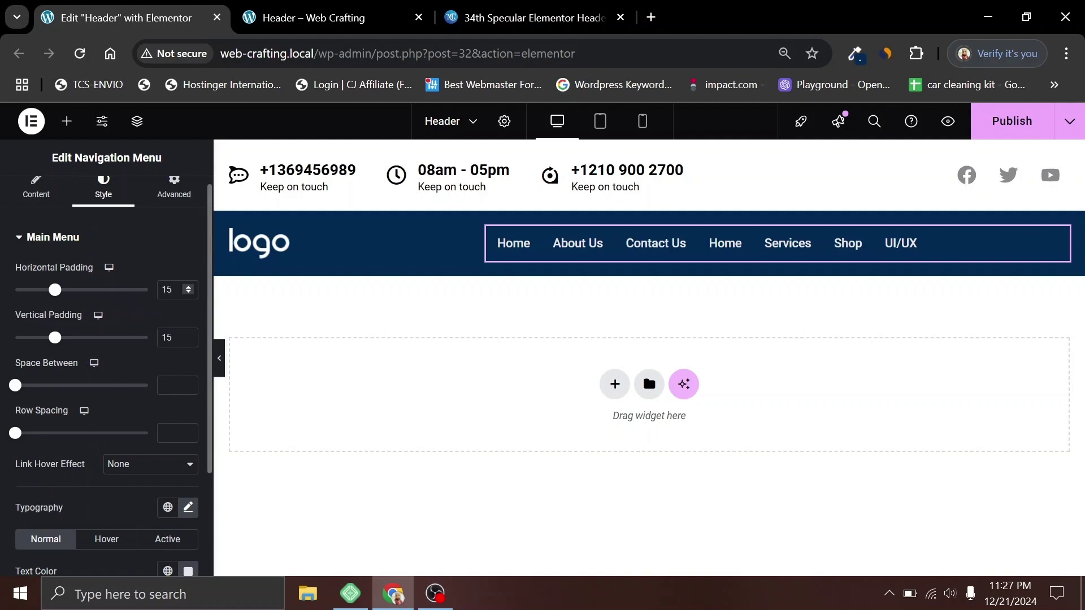
click(189, 286)
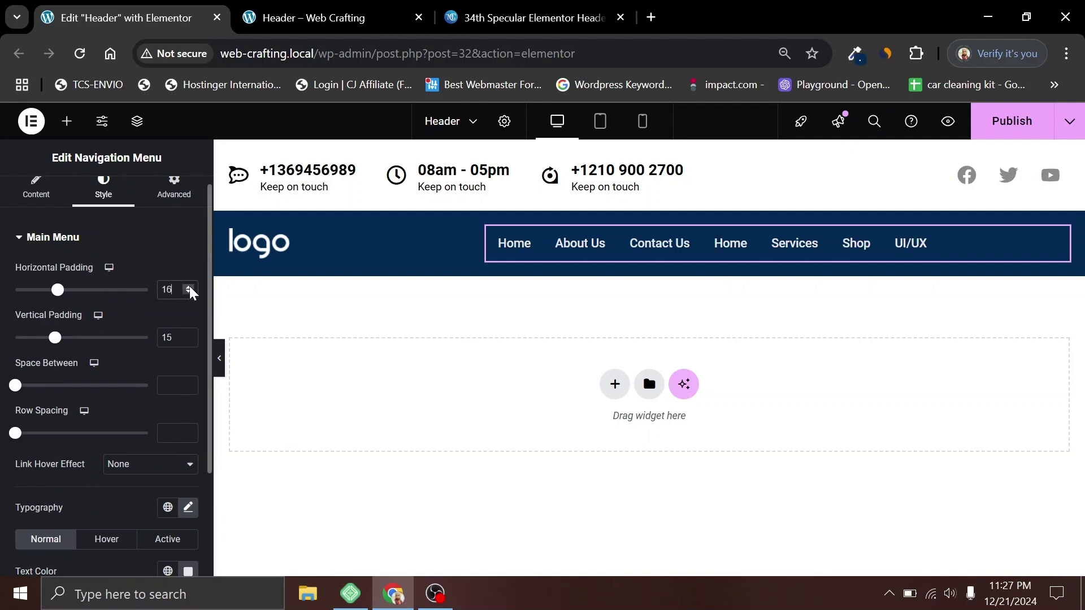
click(189, 286)
click(189, 286)
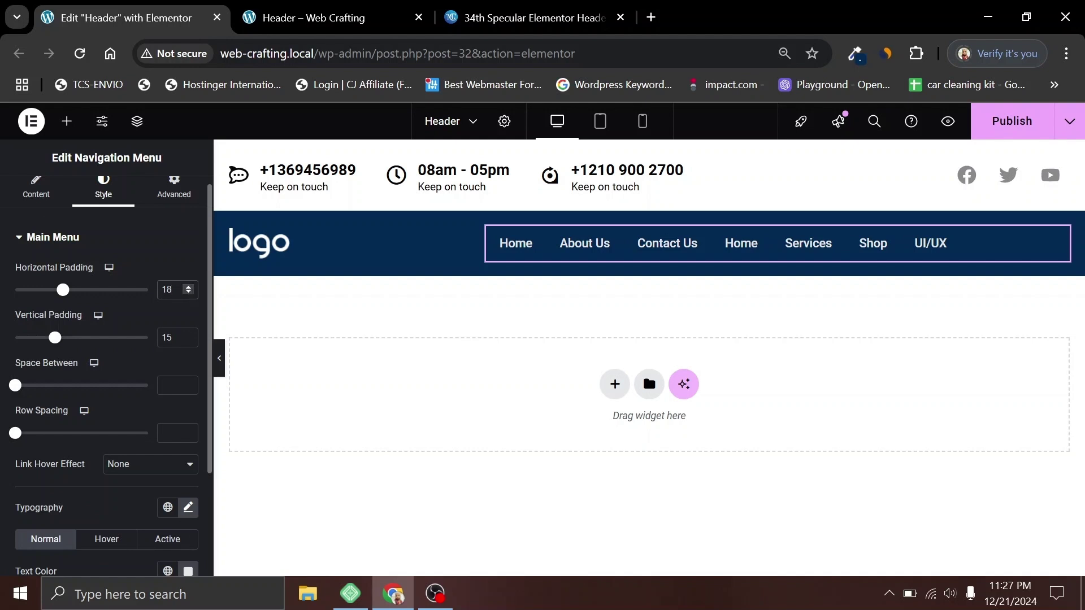
click(506, 14)
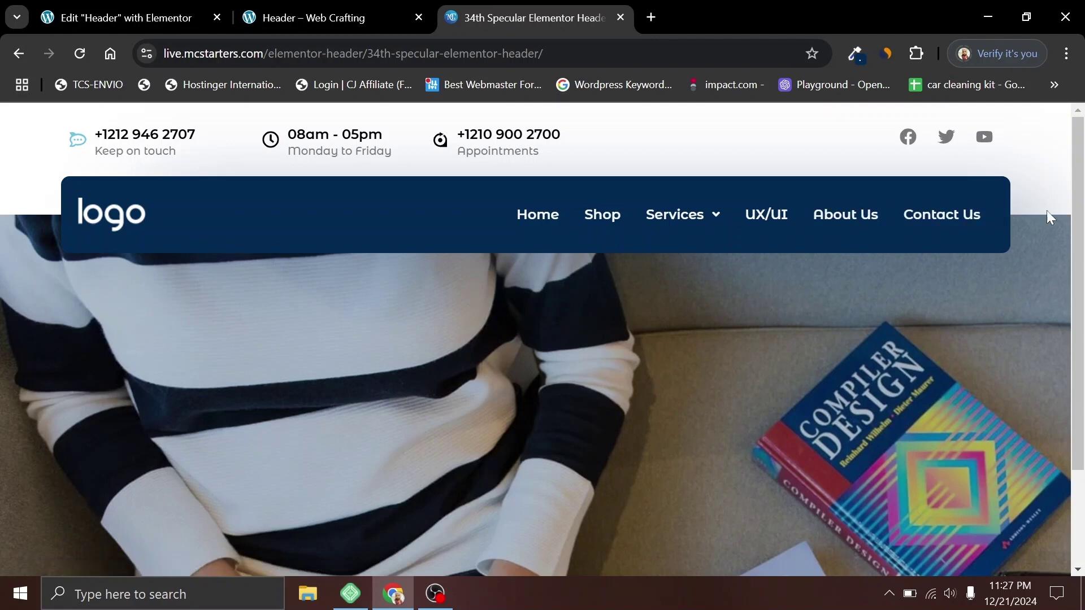
click(151, 13)
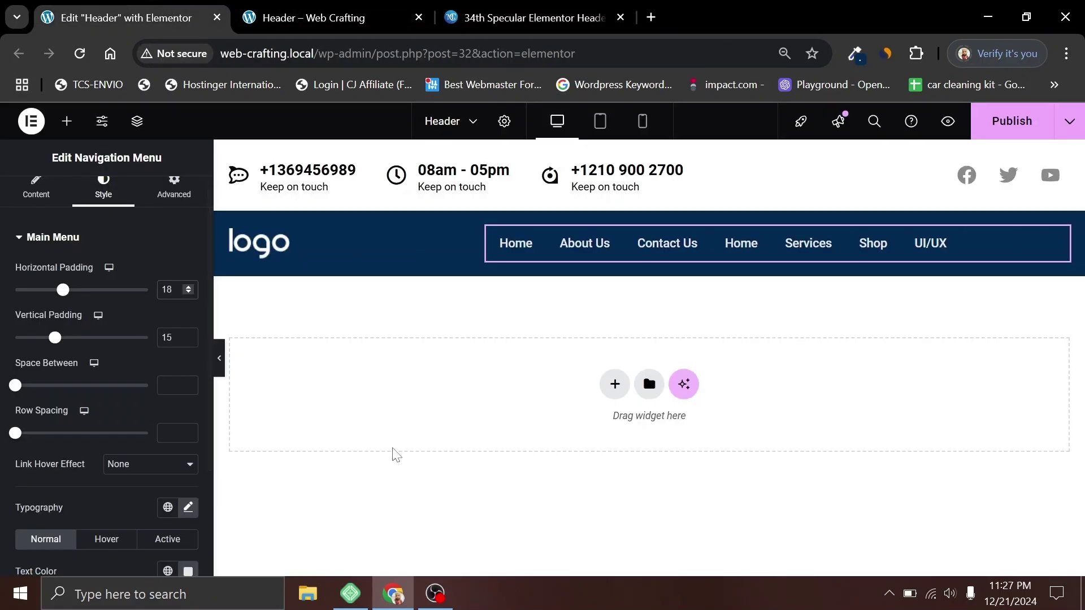
Step: Right-align the menu items and publish the header
scroll(102, 385, up, 1)
click(31, 206)
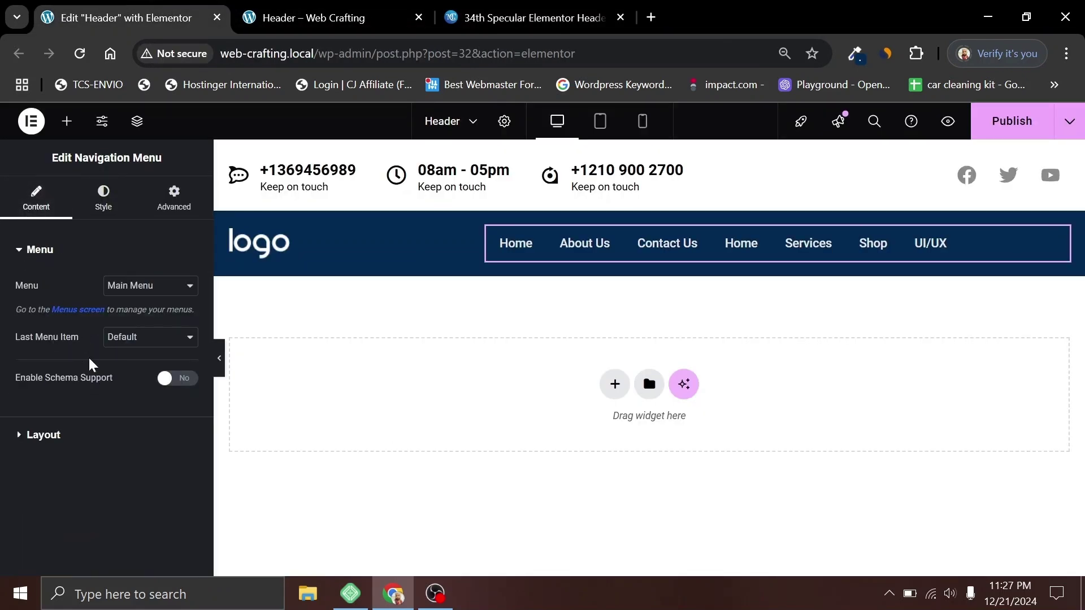
click(61, 439)
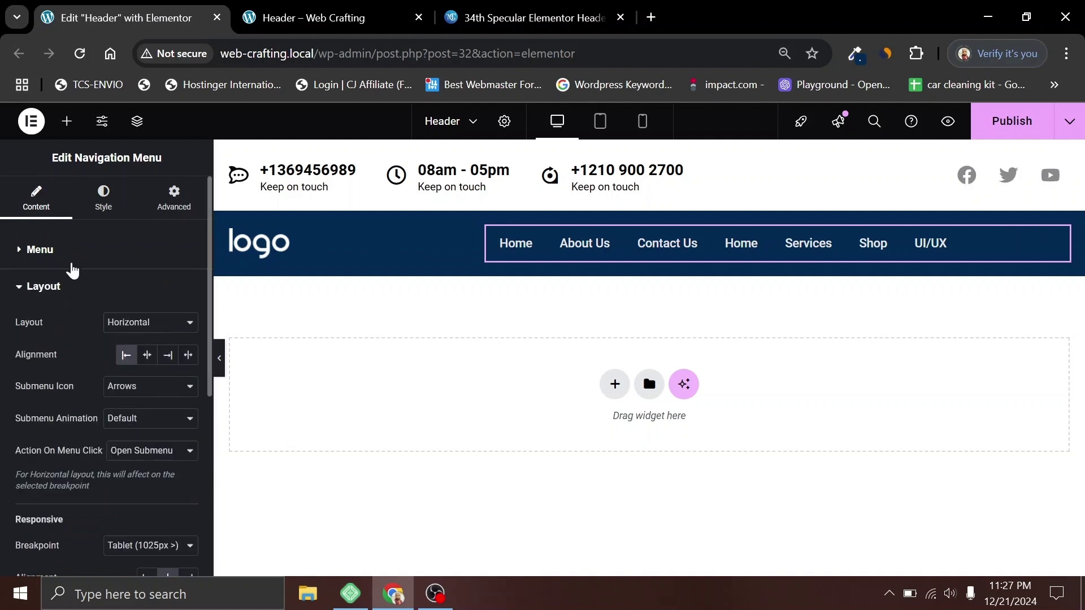
click(167, 356)
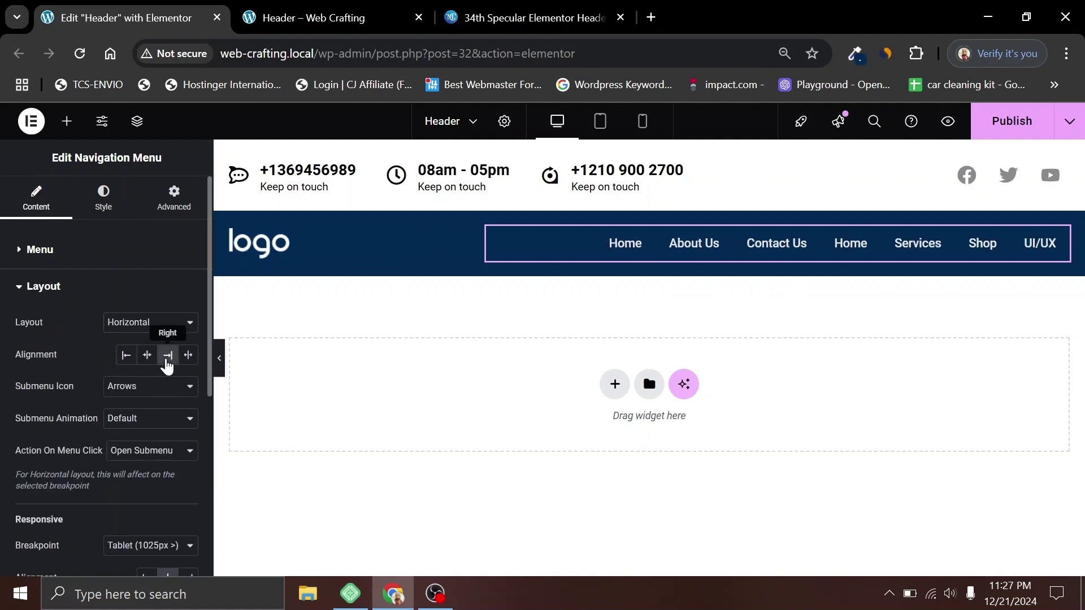
click(1034, 121)
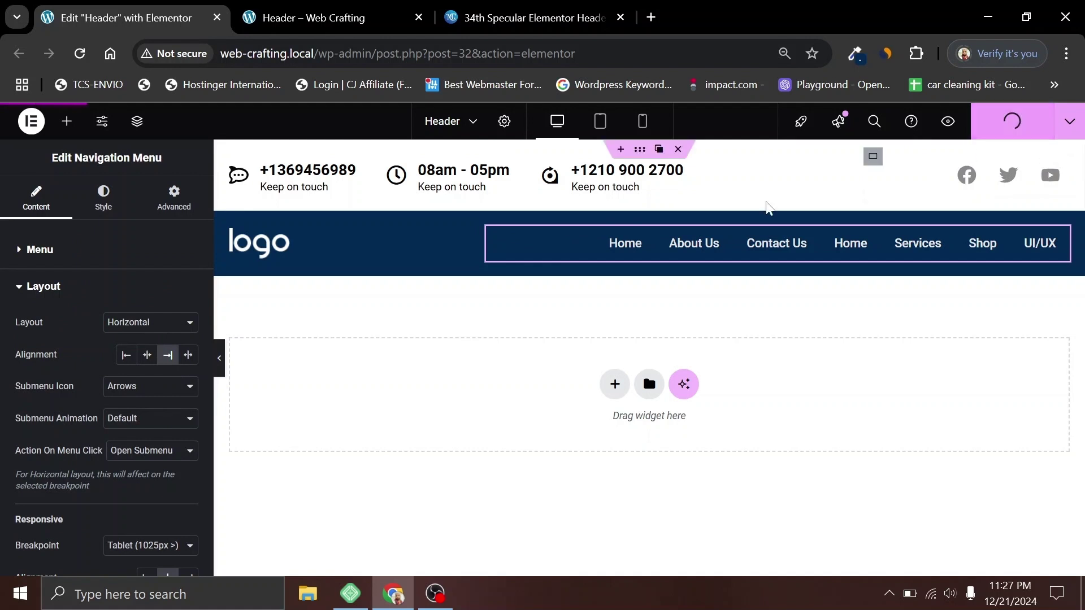
click(304, 1)
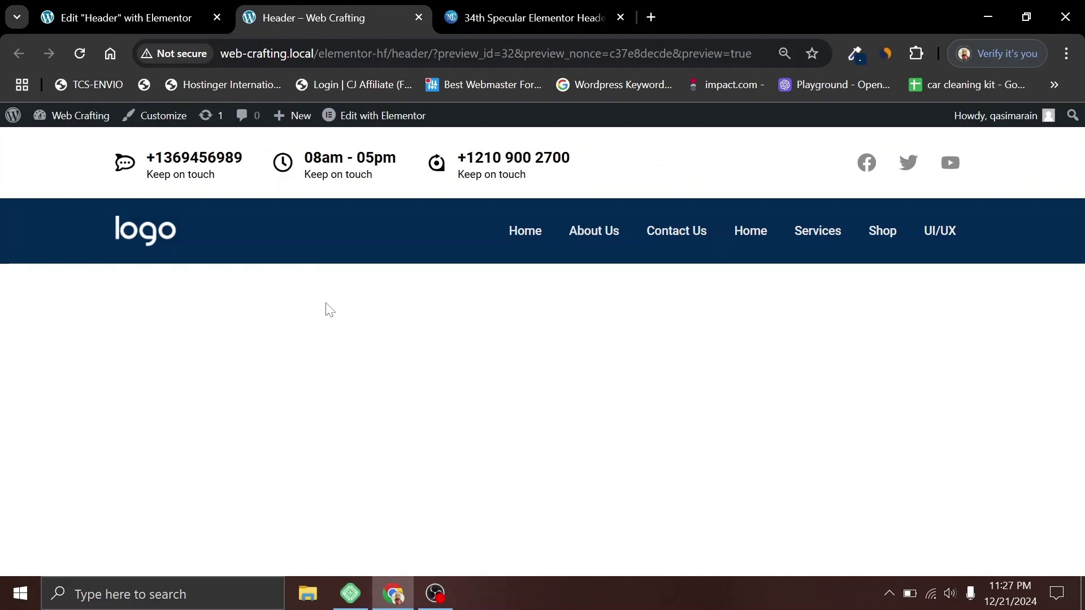
key(ctrl+Tab)
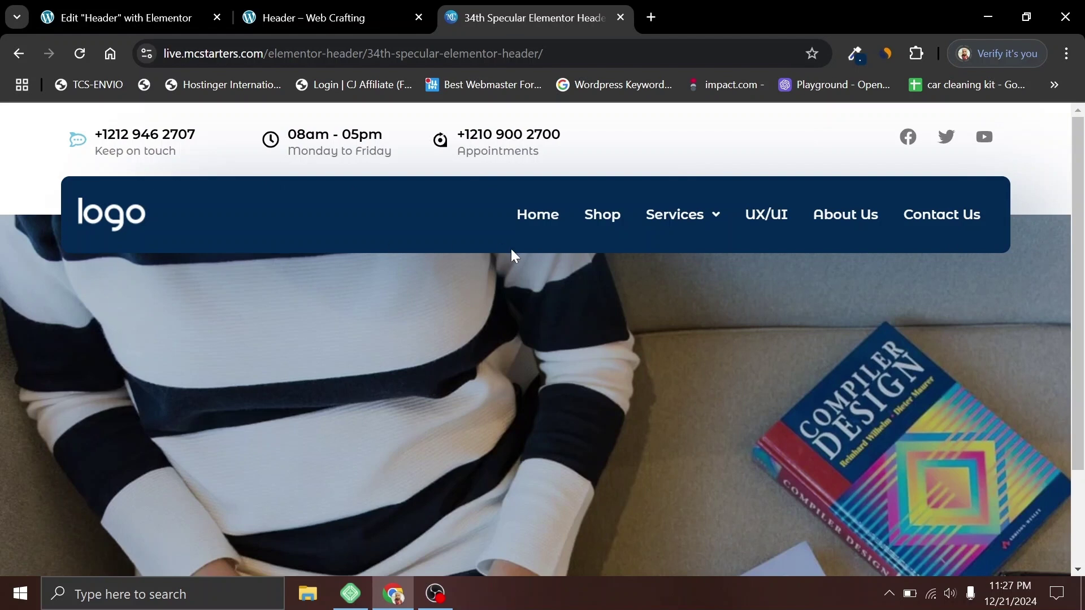
key(ctrl+shift+Tab)
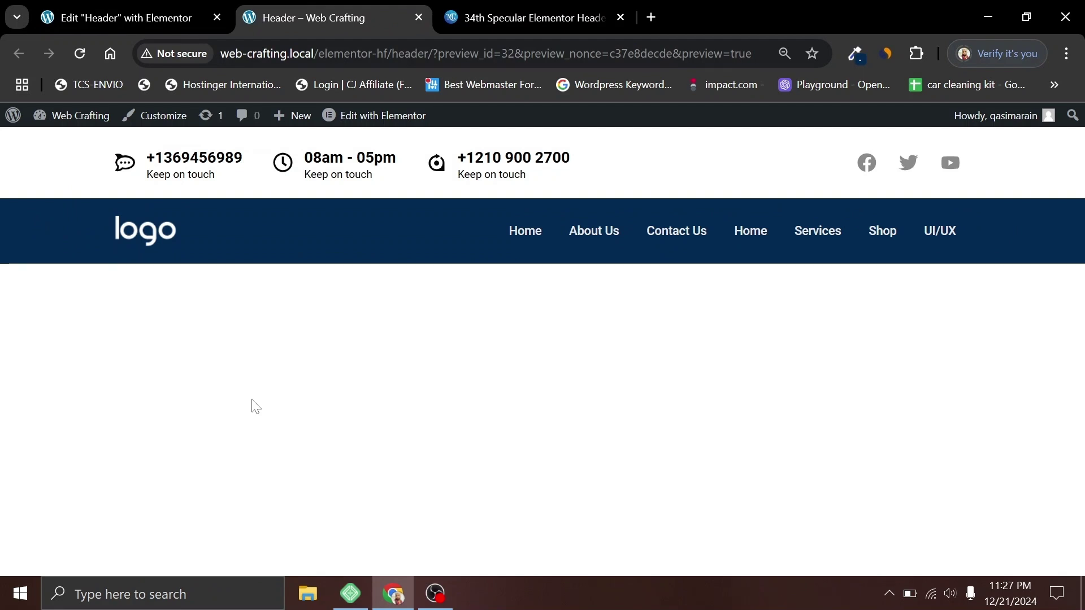
click(122, 7)
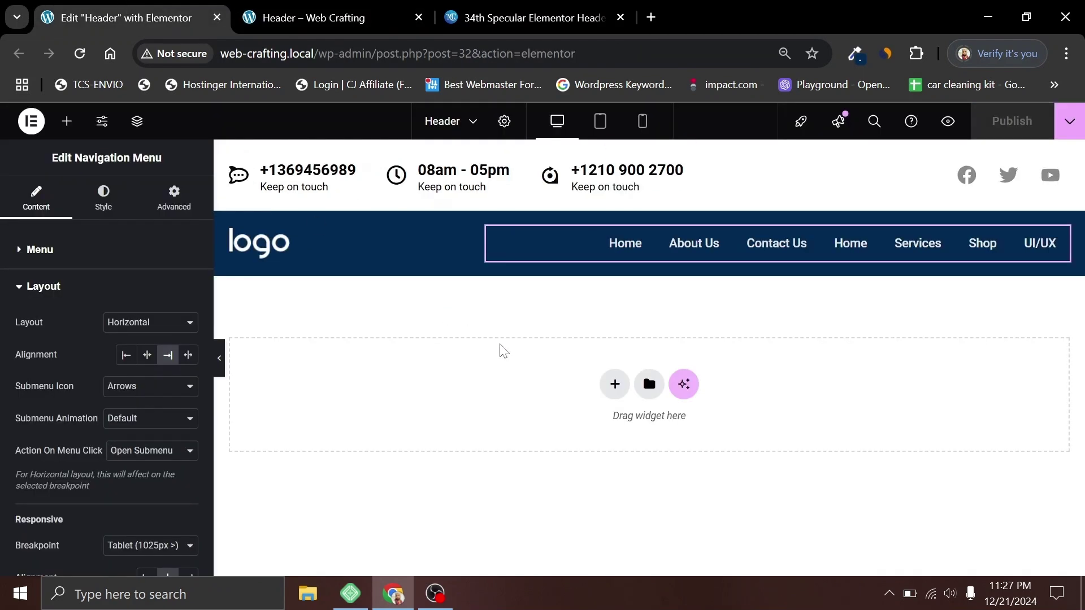
mouse_move(673, 218)
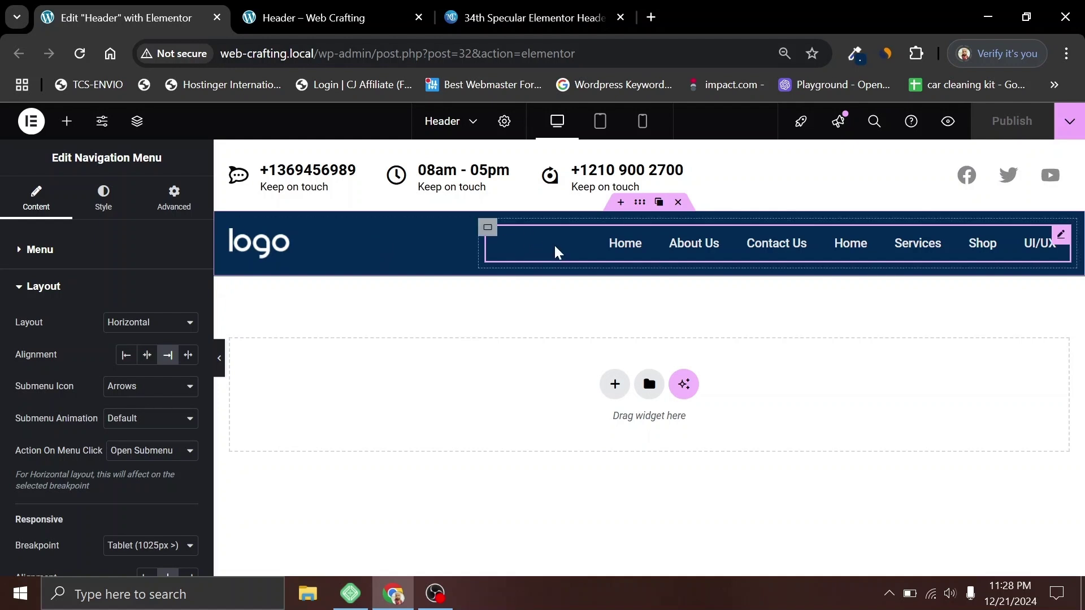
Step: Remove the outer header's navy background and delete the navigation menu container
click(637, 208)
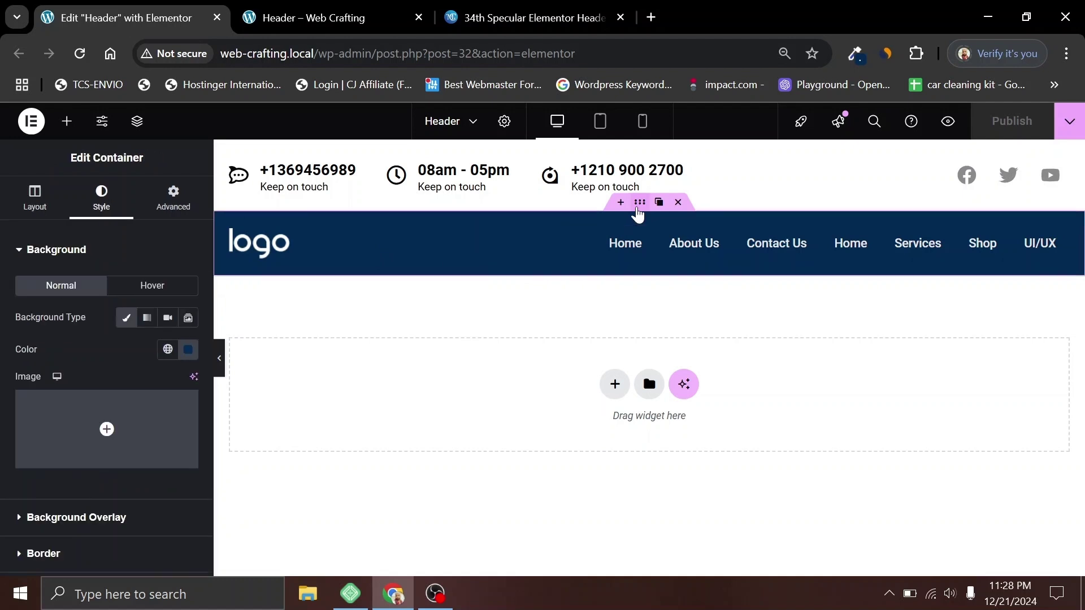
click(126, 318)
mouse_move(492, 241)
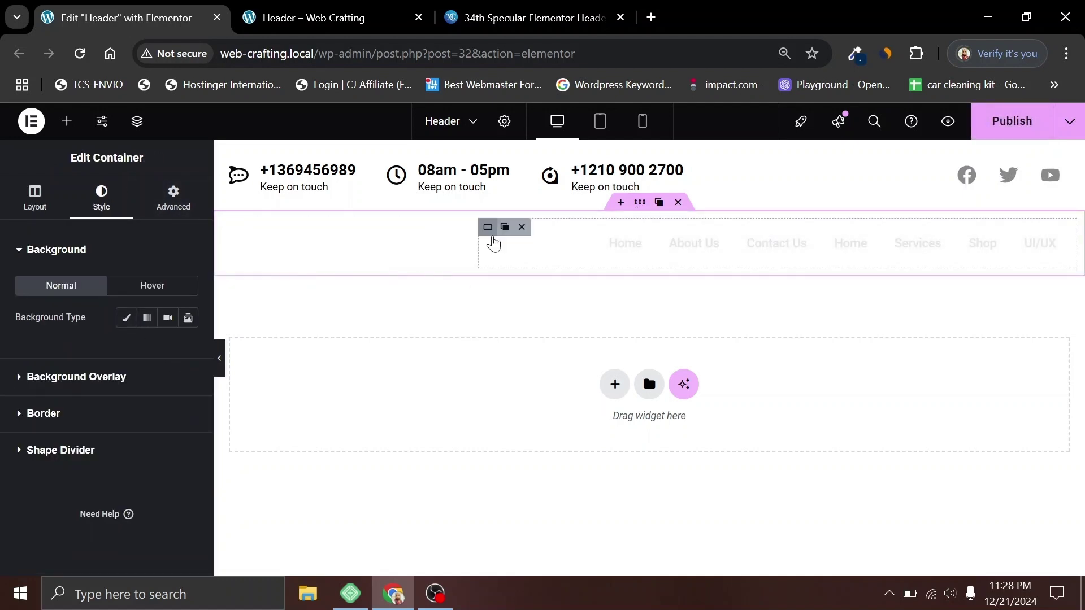
click(525, 227)
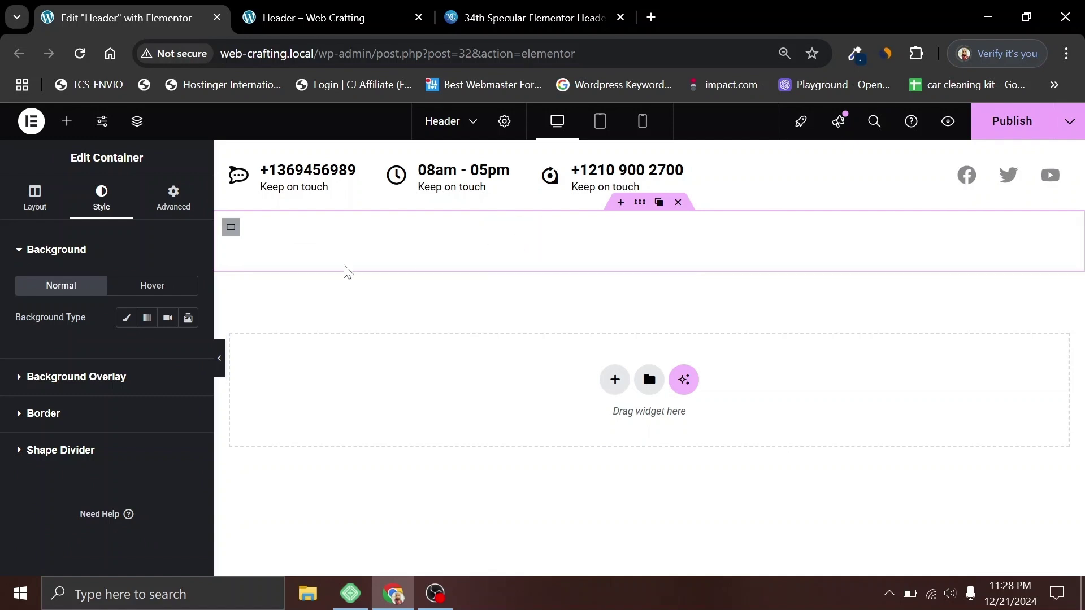
Step: Make the logo container 100% wide with a navy #032A53 Classic background
click(229, 228)
click(34, 200)
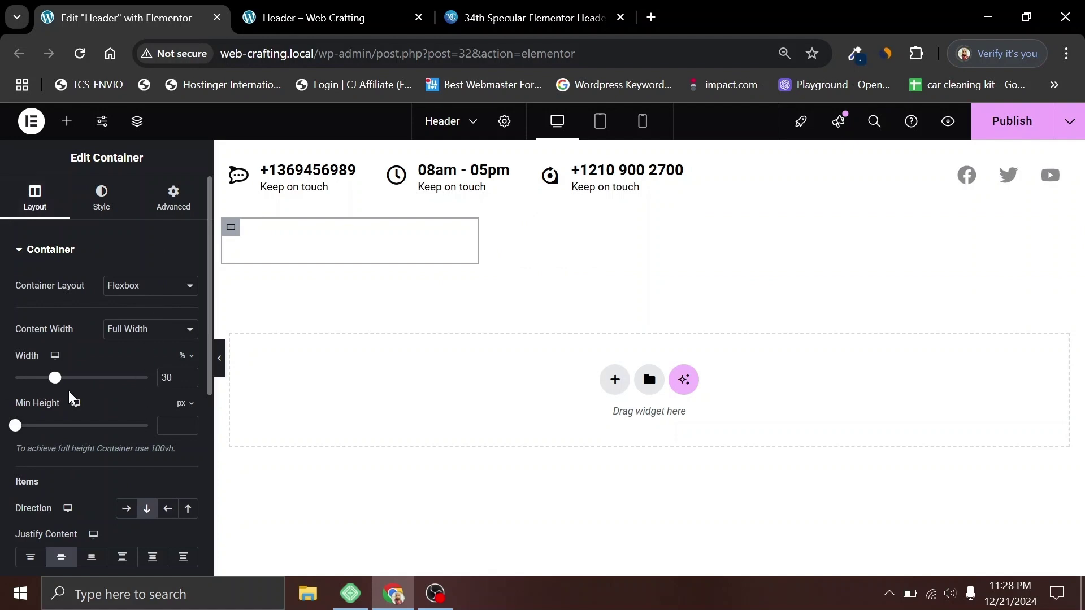
drag(53, 377, 237, 388)
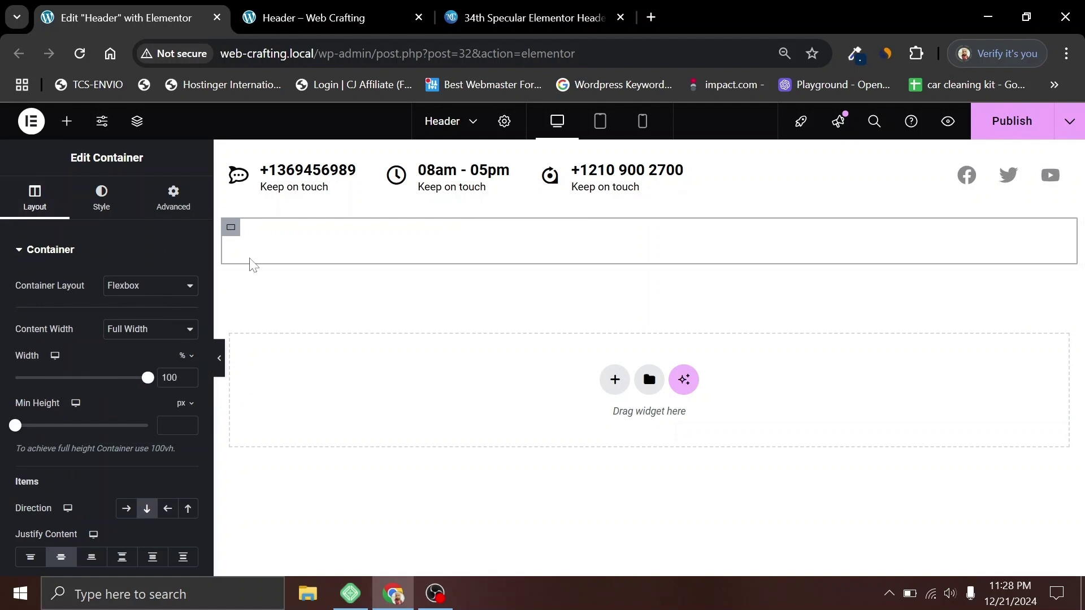
click(96, 198)
click(126, 317)
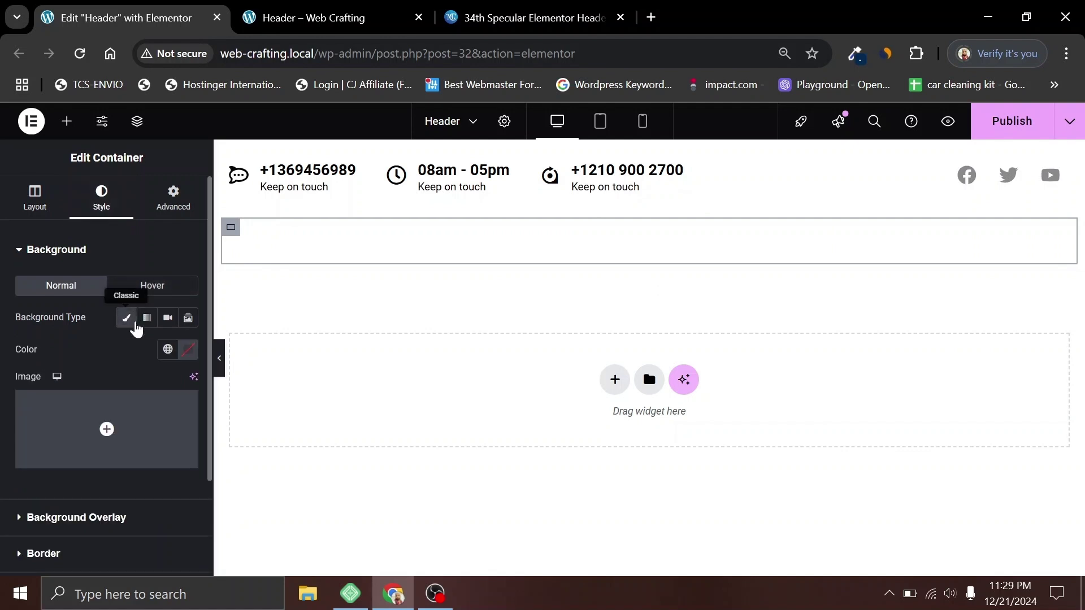
click(190, 350)
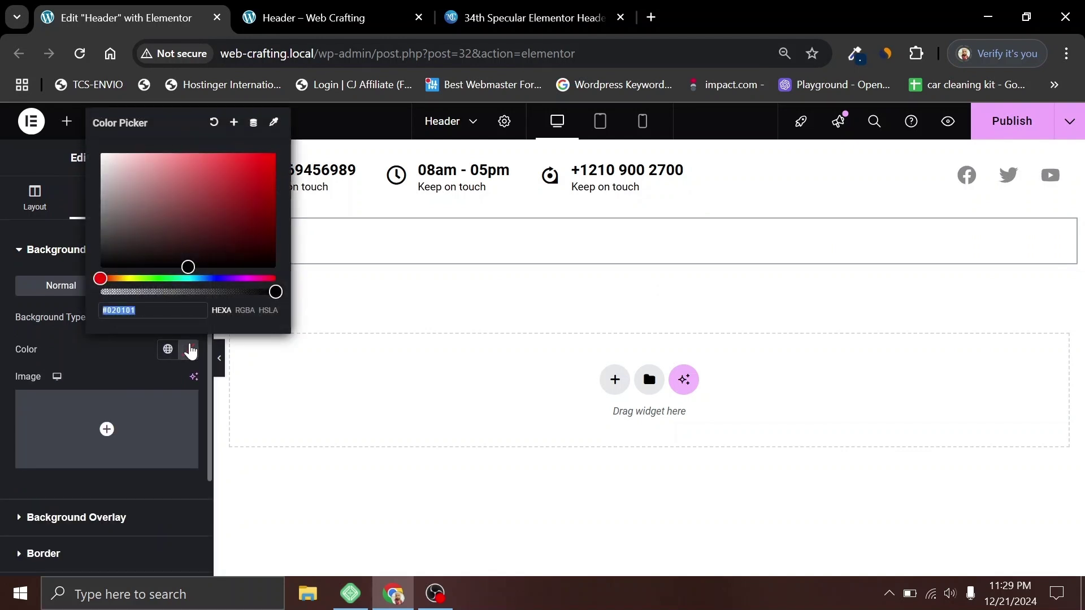
key(ctrl+v)
click(472, 295)
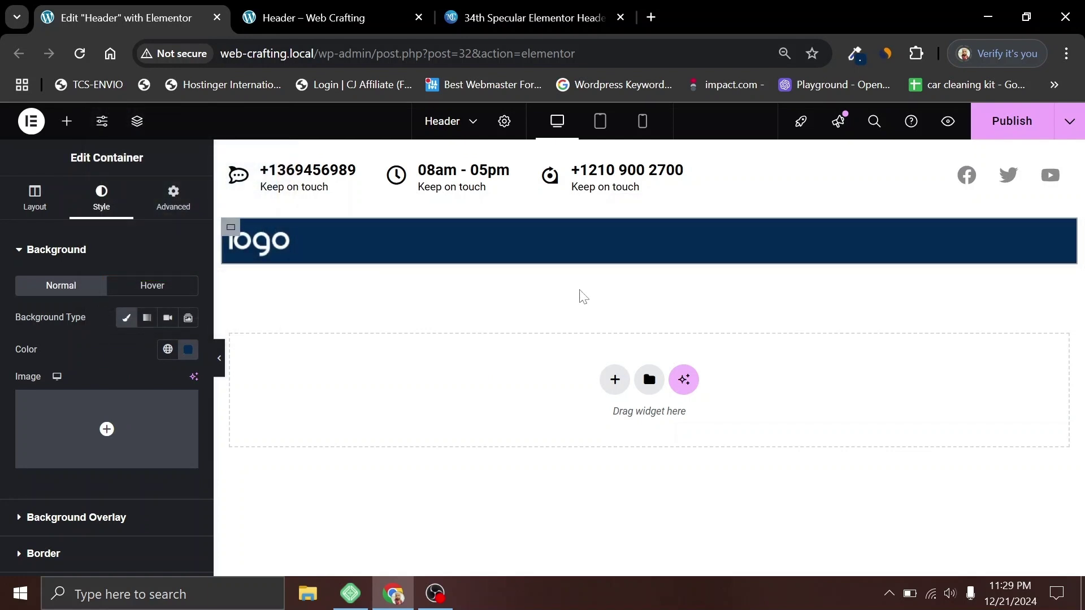
click(67, 121)
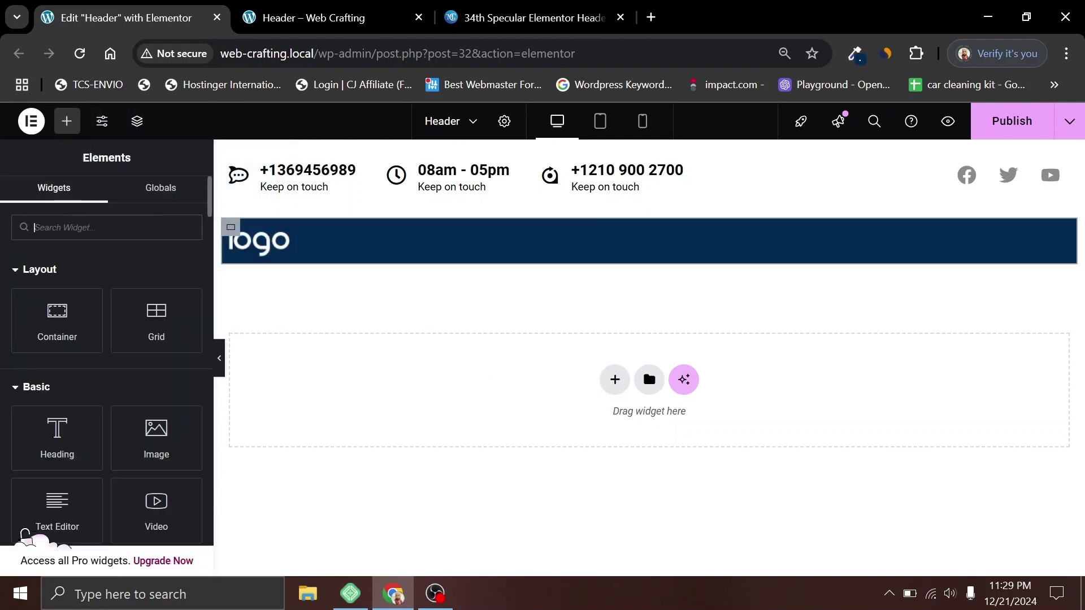
Step: Add a Navigation Menu to the navy bar, set Direction to Row and Justify Content to Space Between
text(nav)
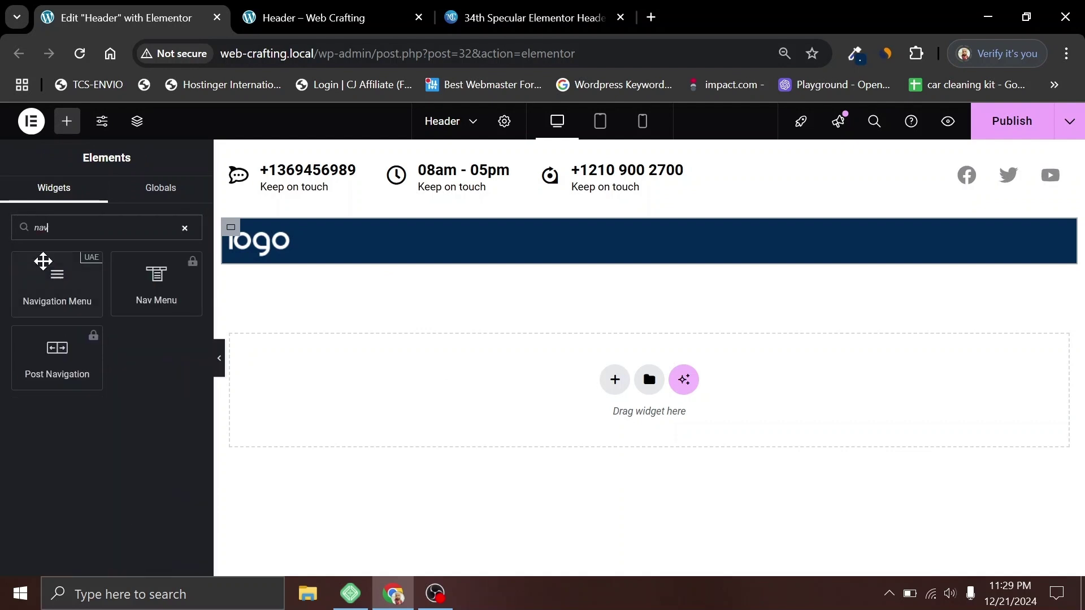
drag(51, 283, 282, 255)
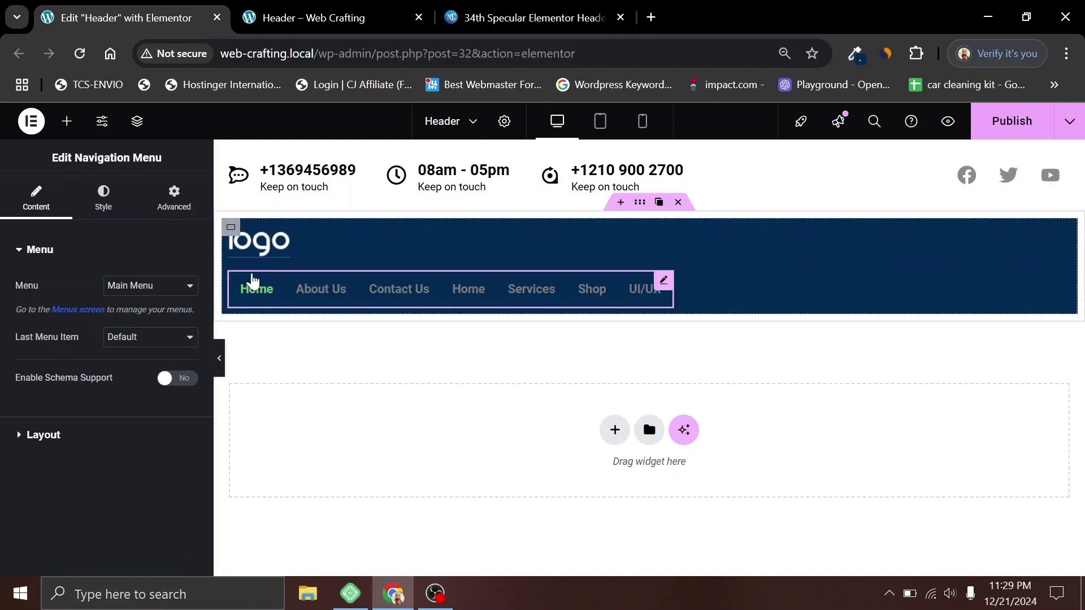
click(230, 234)
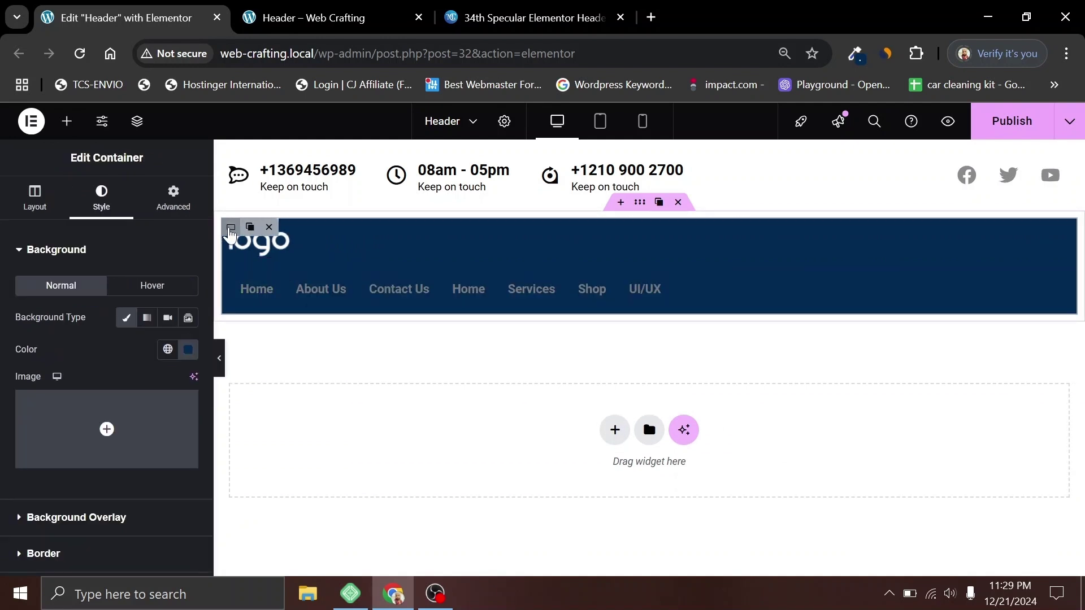
click(33, 205)
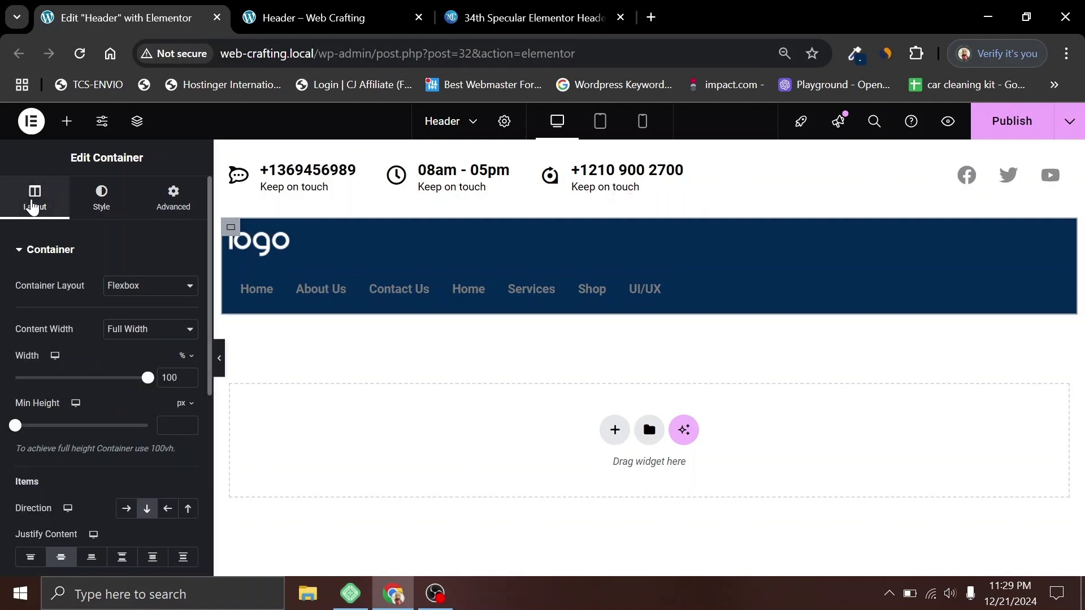
click(127, 511)
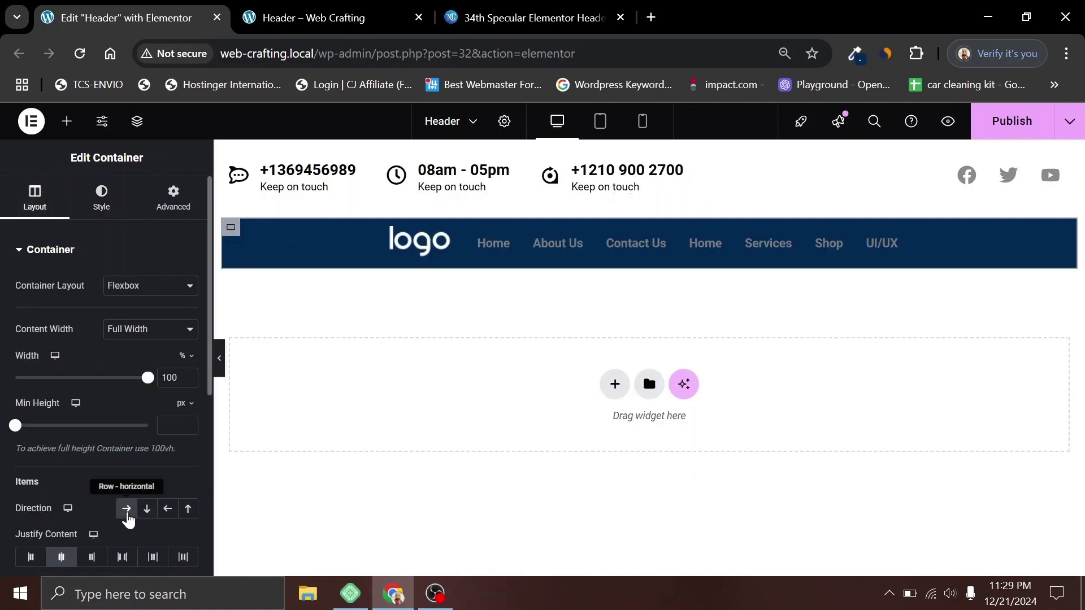
scroll(113, 421, down, 2)
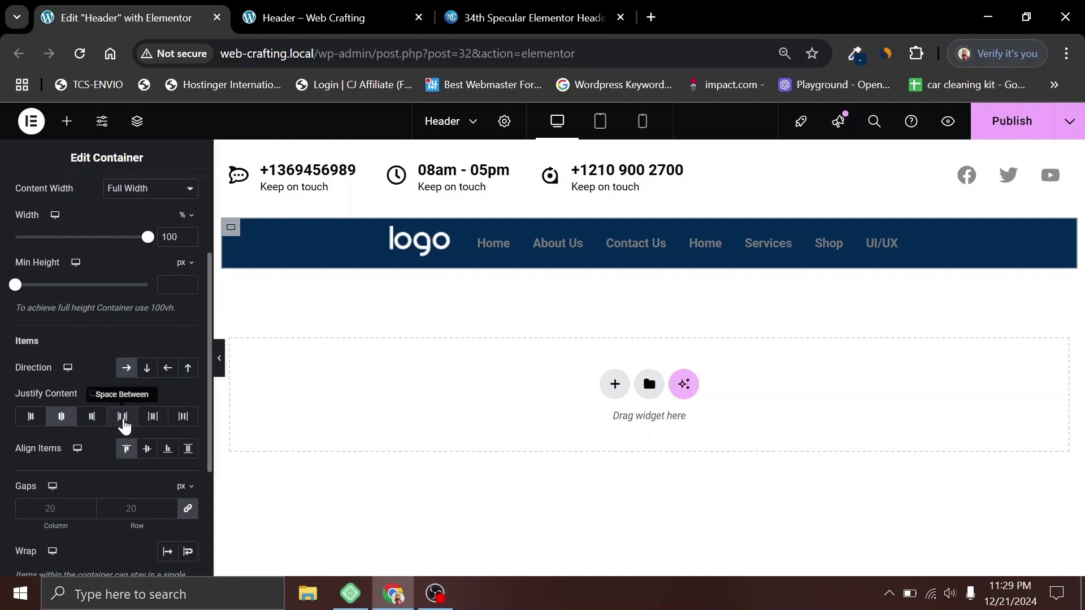
click(123, 418)
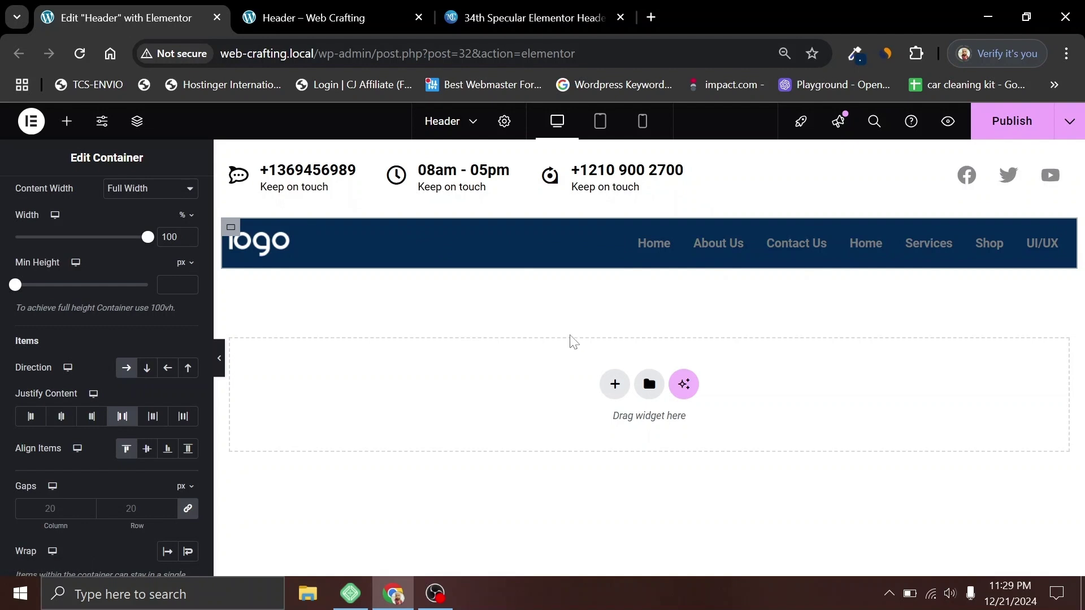
click(751, 260)
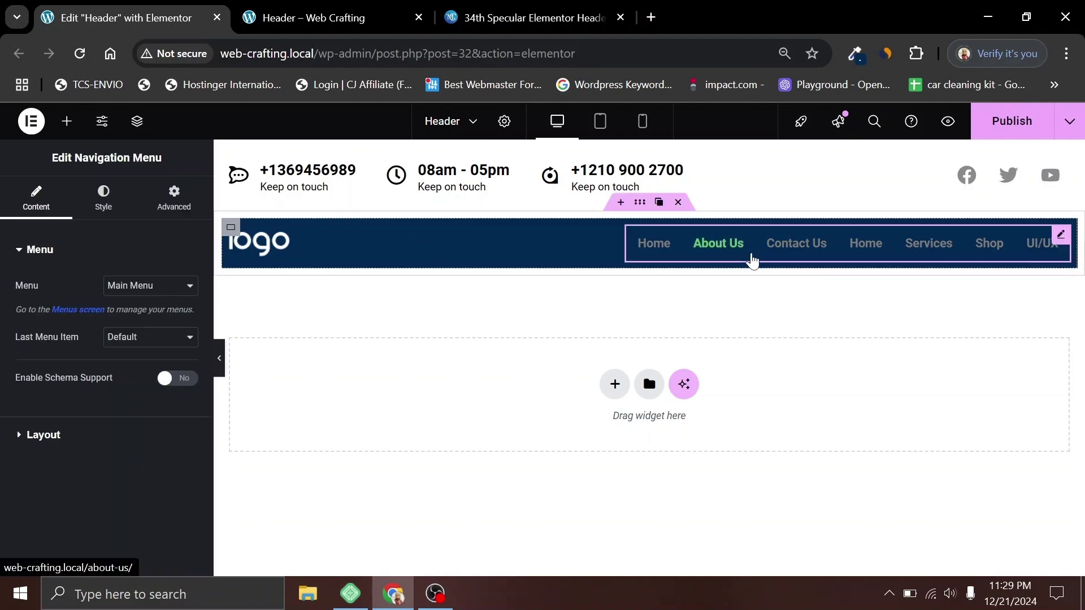
Step: Style the menu links with 20px font size and 500 (Medium) weight
click(103, 198)
scroll(89, 367, down, 3)
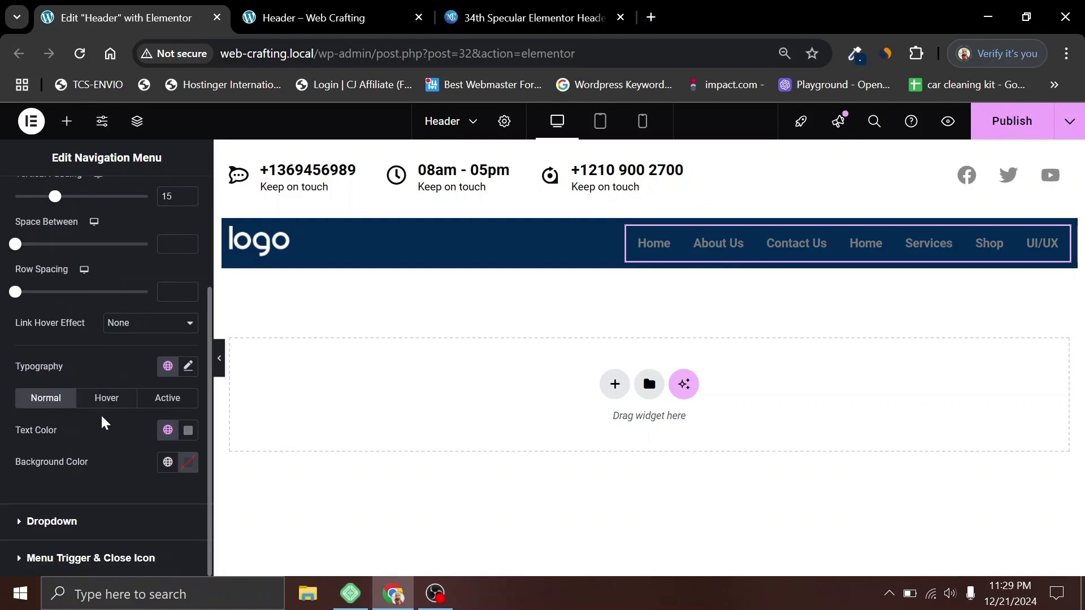
click(188, 366)
click(165, 497)
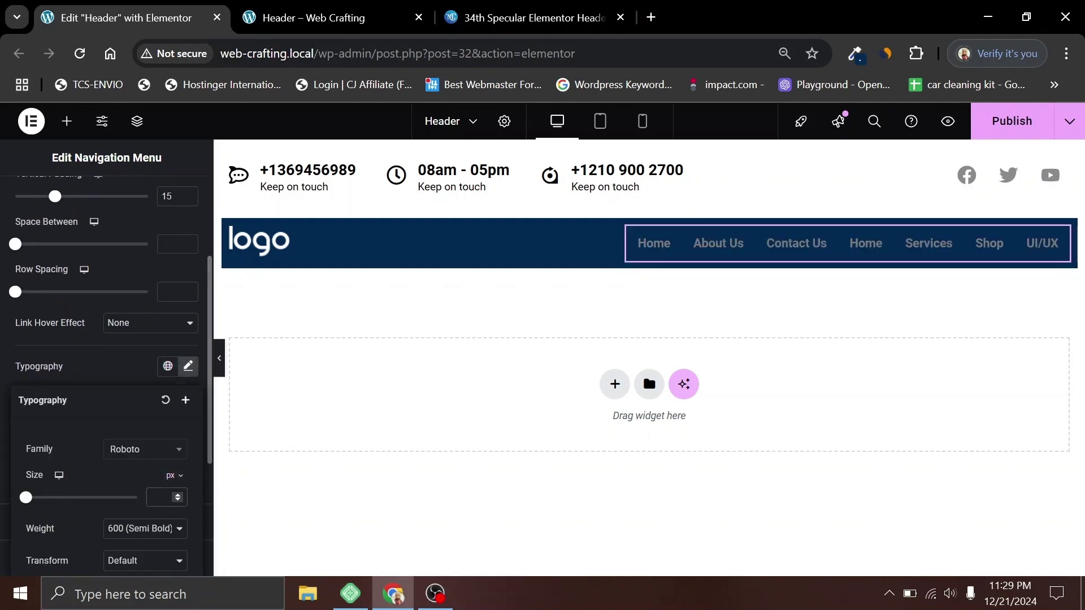
text(20)
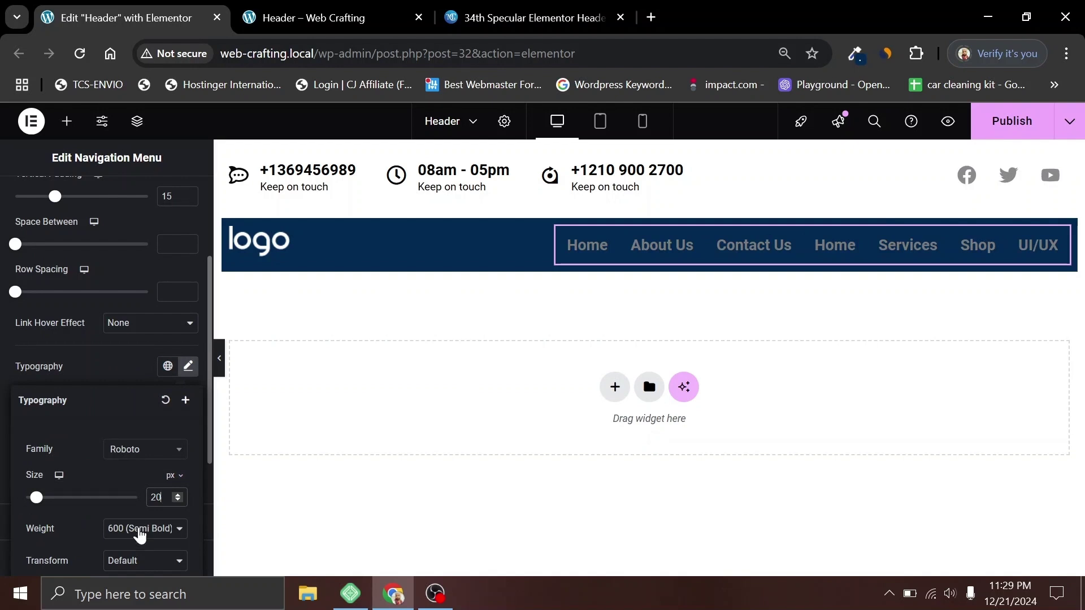
click(140, 535)
click(145, 366)
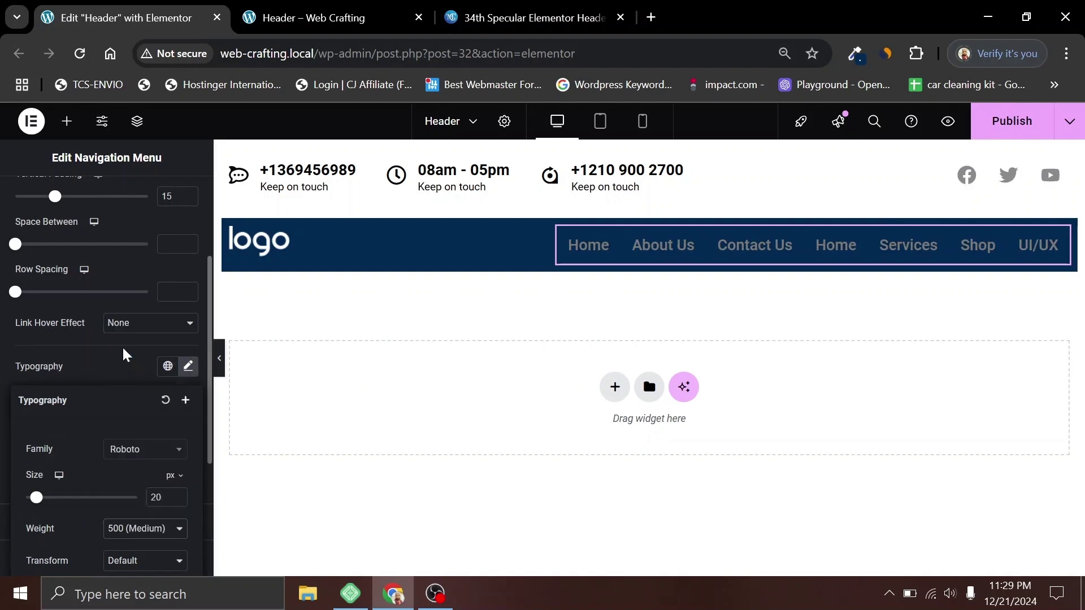
click(129, 368)
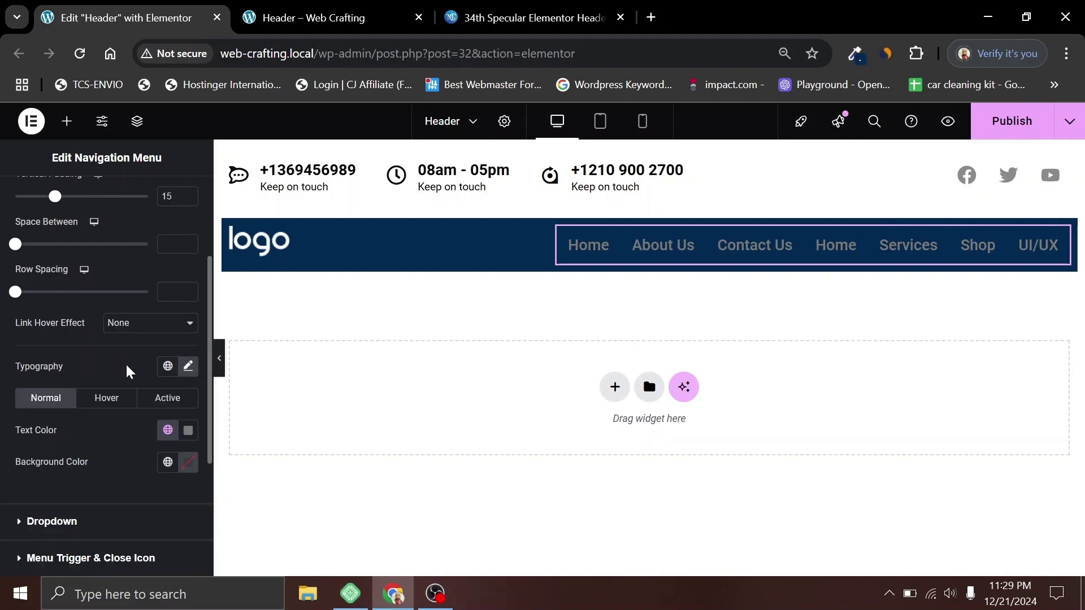
Step: Set the normal menu text colour to white
click(188, 430)
click(119, 284)
drag(118, 282, 73, 252)
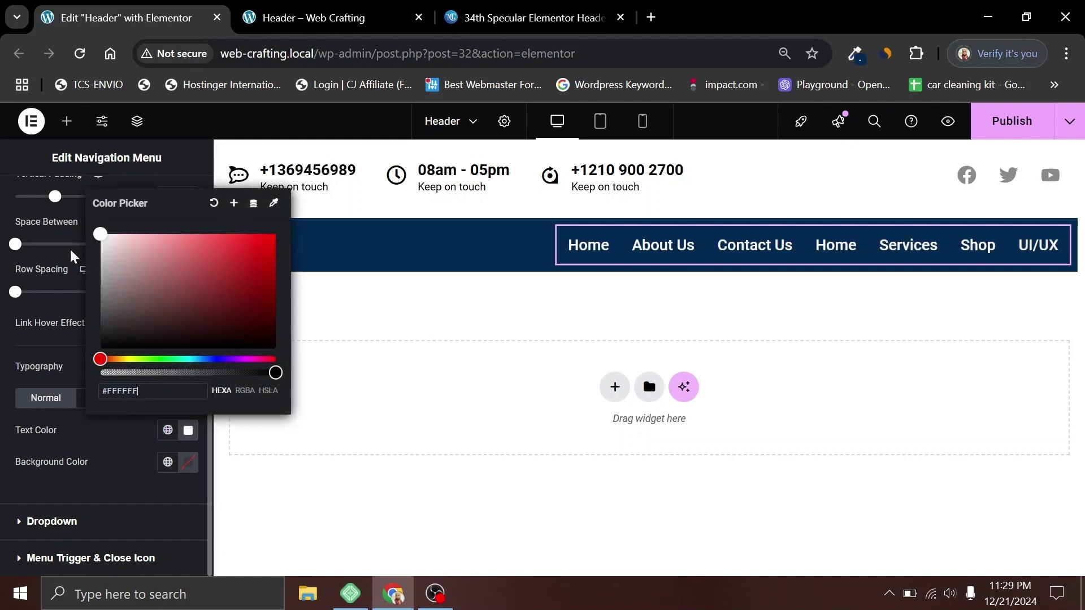
click(120, 453)
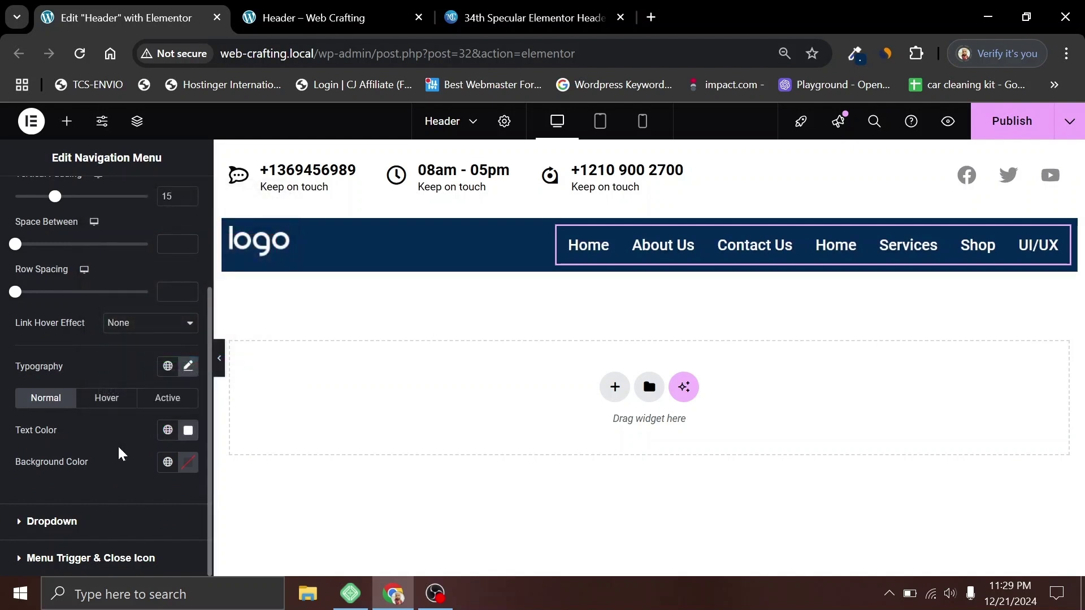
Step: Set the menu hover text colour to soft blue #5581B4
click(106, 399)
click(188, 431)
drag(106, 264, 98, 232)
click(129, 433)
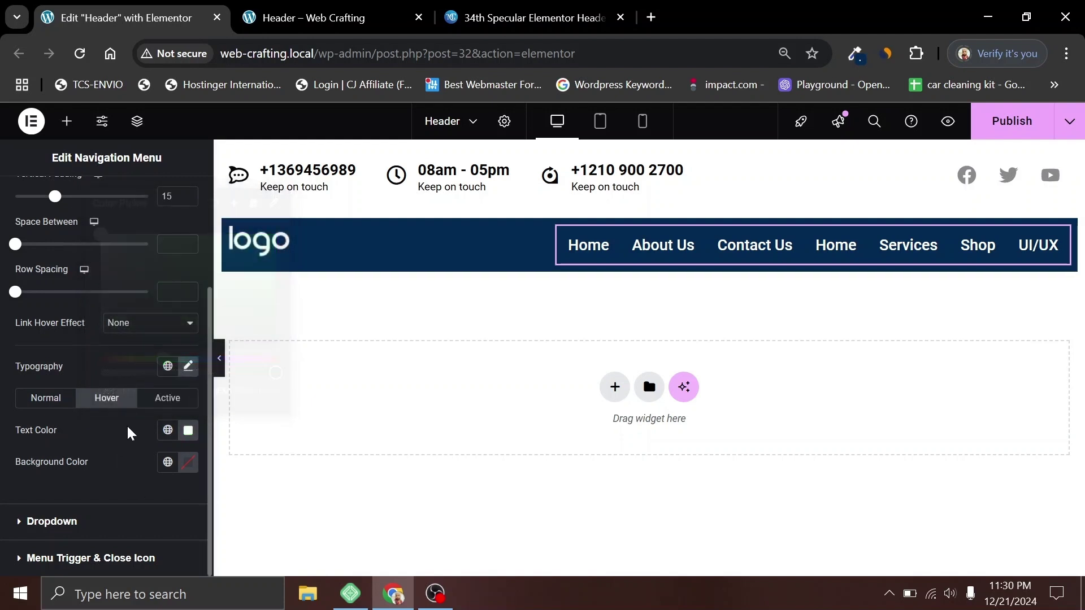
click(489, 12)
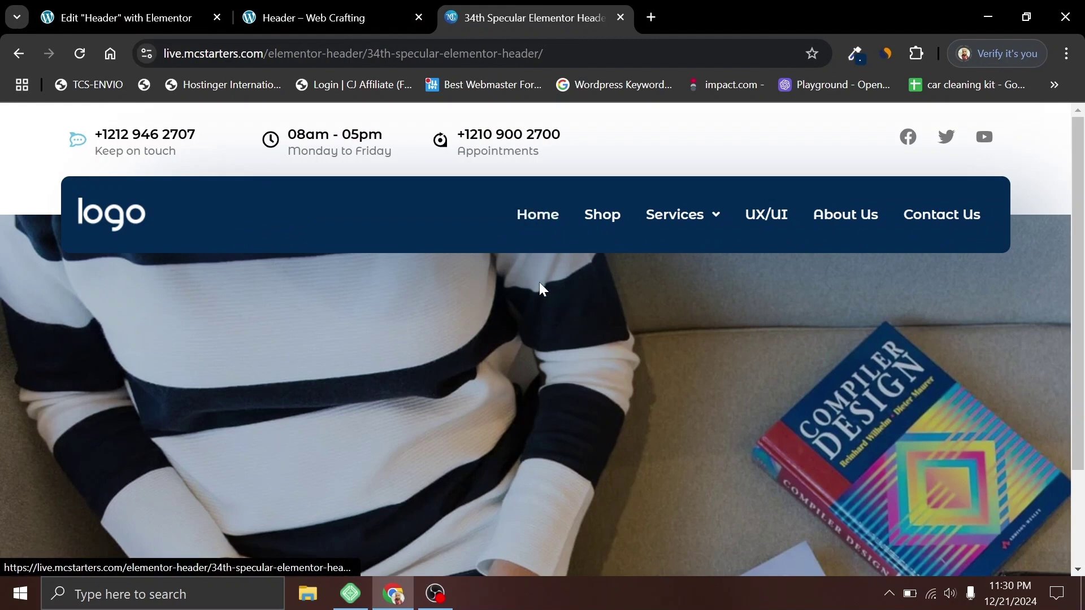
key(ctrl+1)
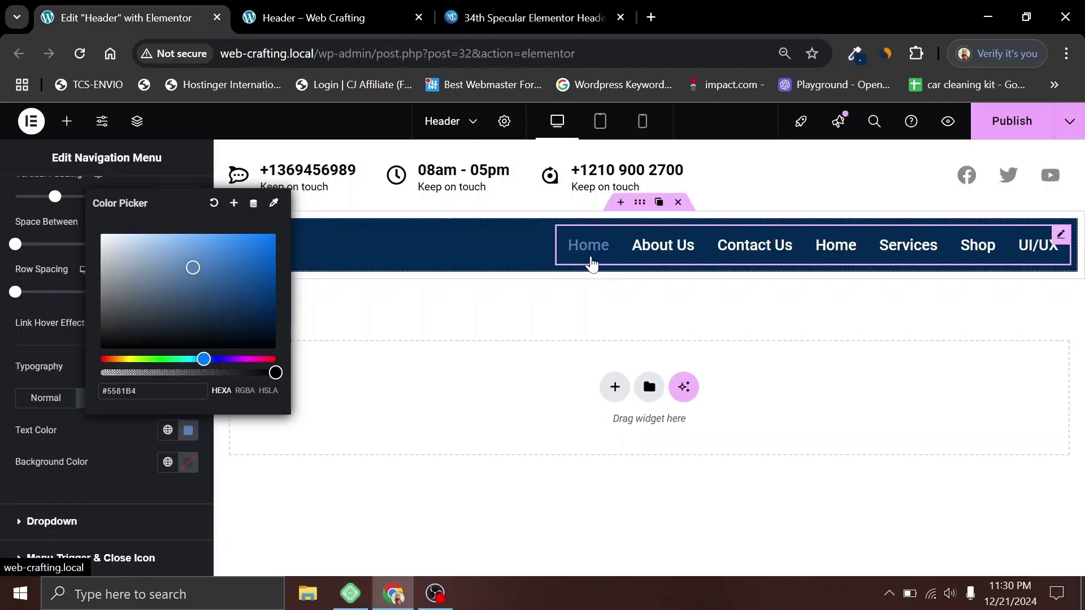
click(128, 435)
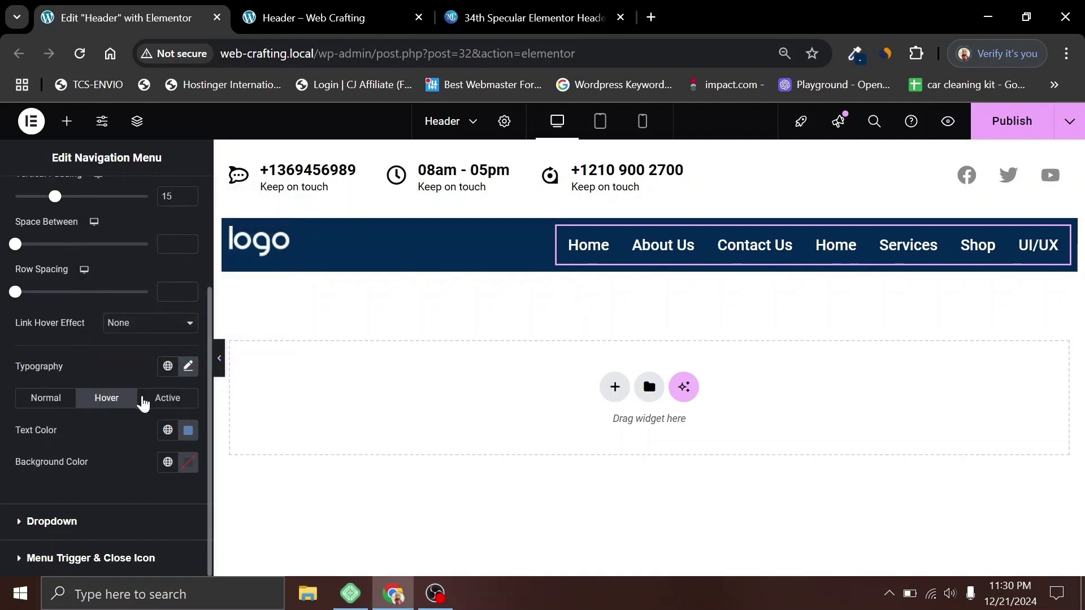
Step: Make the active menu text white, publish the header, and view the preview
click(163, 399)
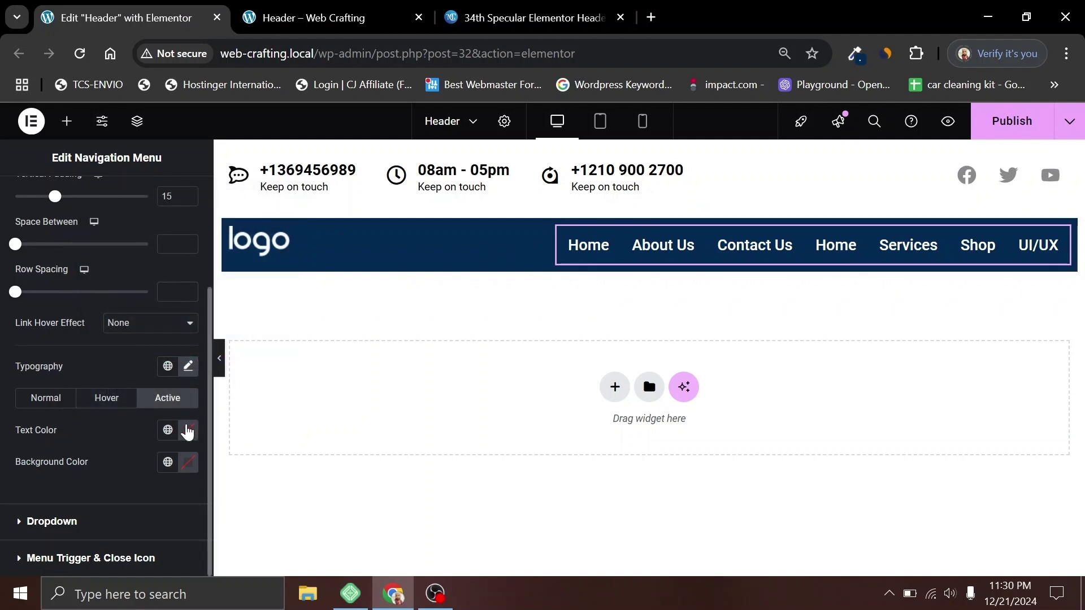
click(189, 431)
drag(116, 305, 99, 233)
click(136, 435)
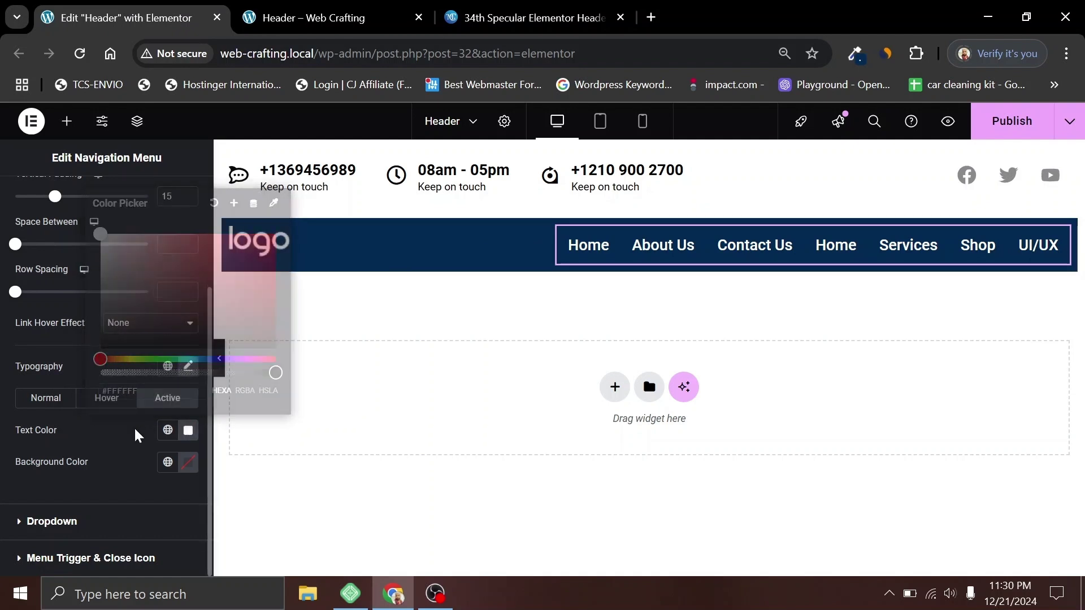
click(1014, 124)
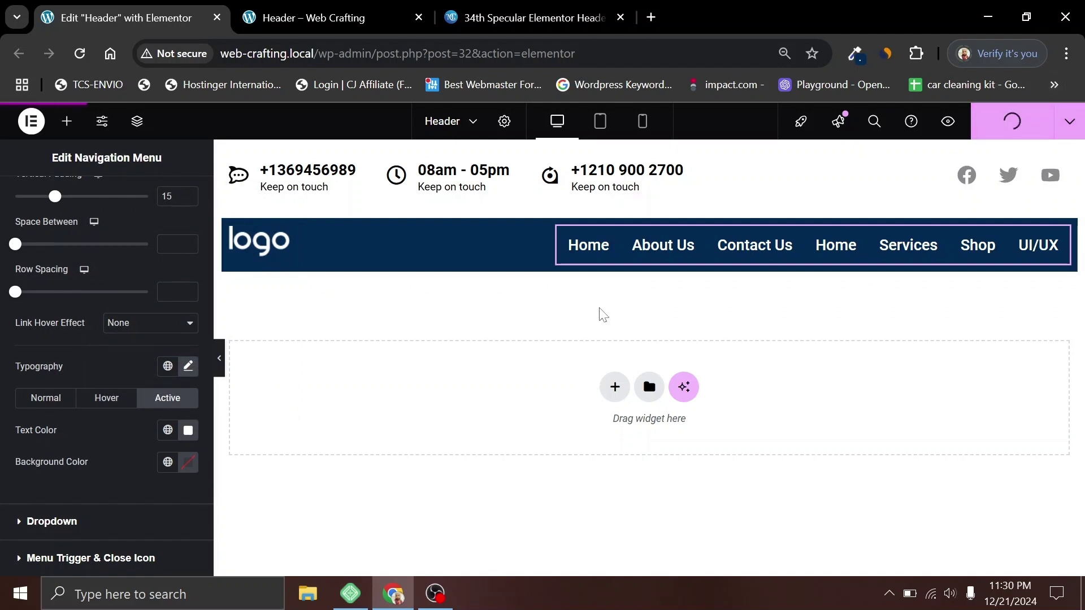
key(ctrl+Tab)
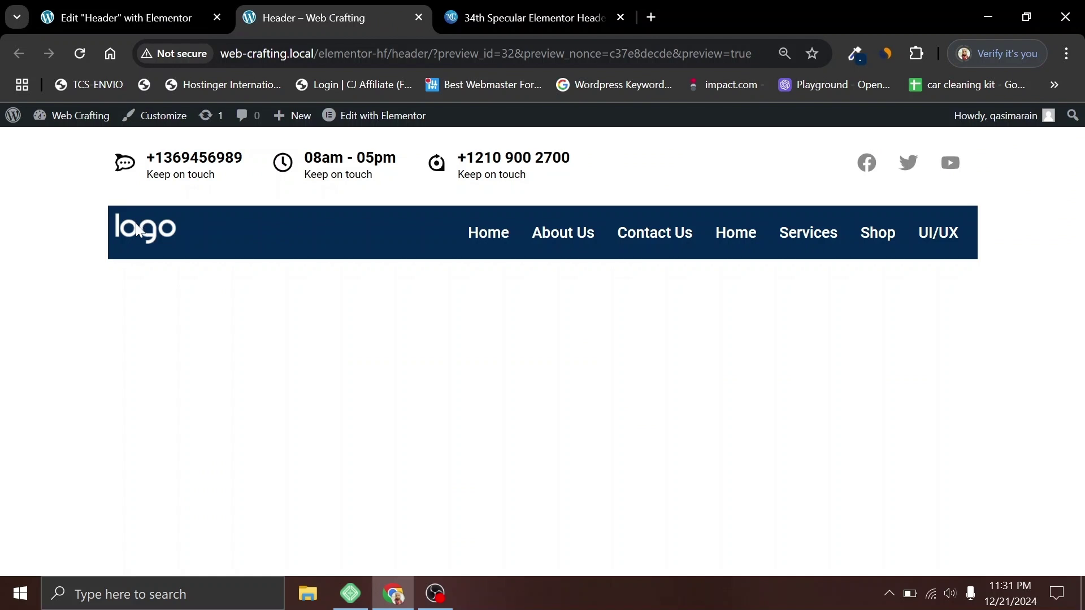
Step: Set the navy bar container's Align Items to Center
click(150, 10)
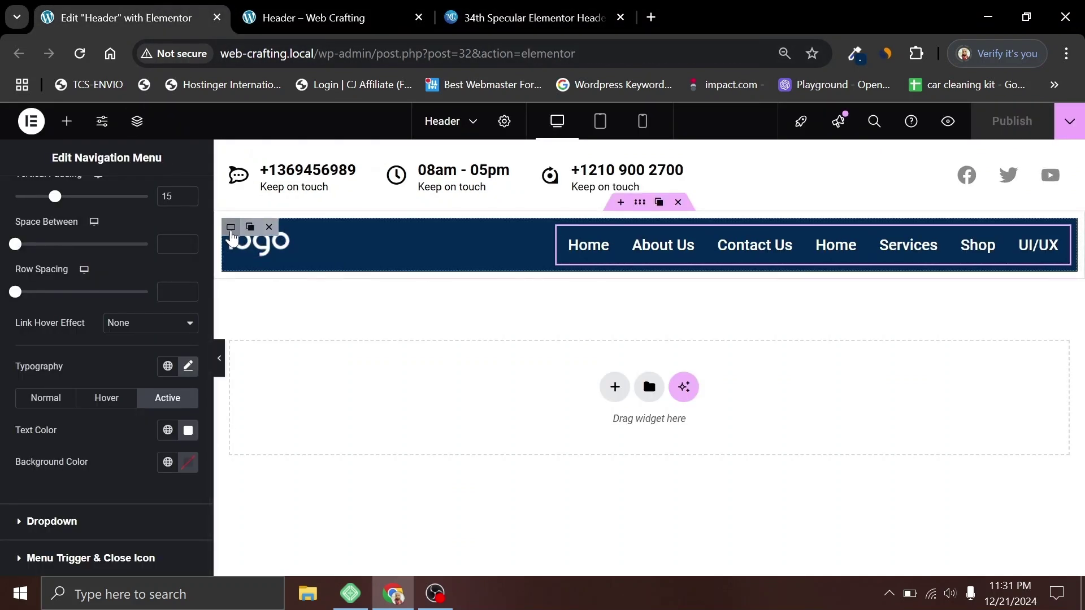
click(232, 228)
scroll(94, 493, down, 5)
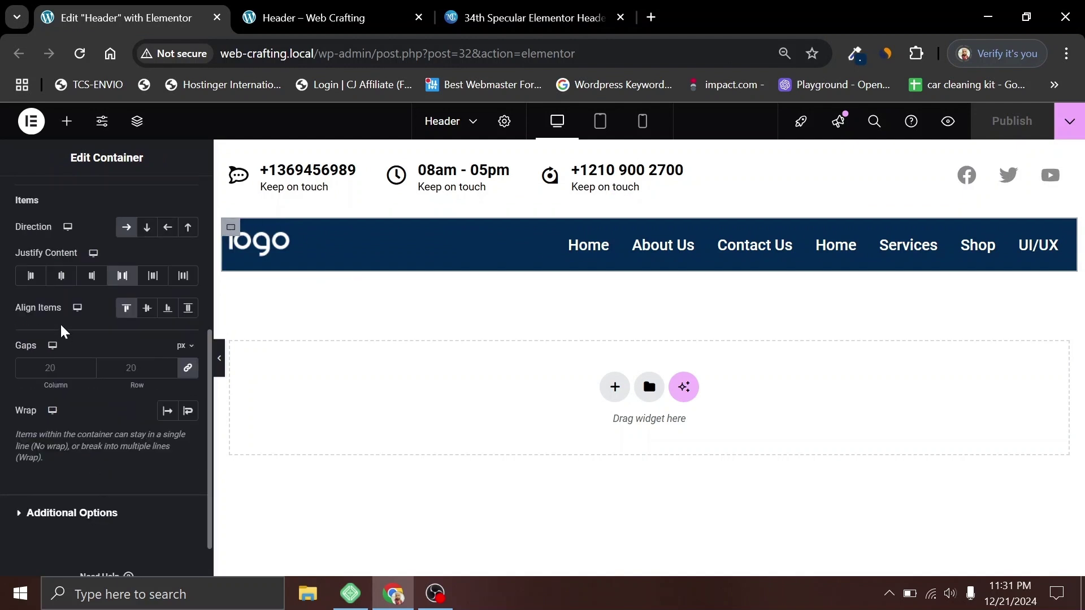
click(147, 308)
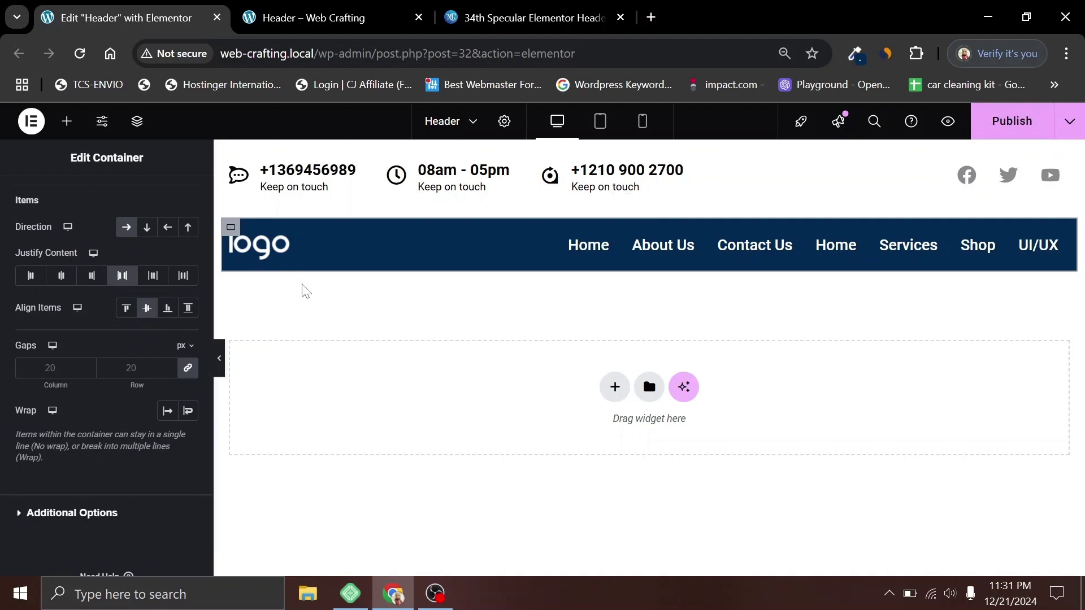
Step: Publish the header and compare its preview with the reference design
click(1021, 124)
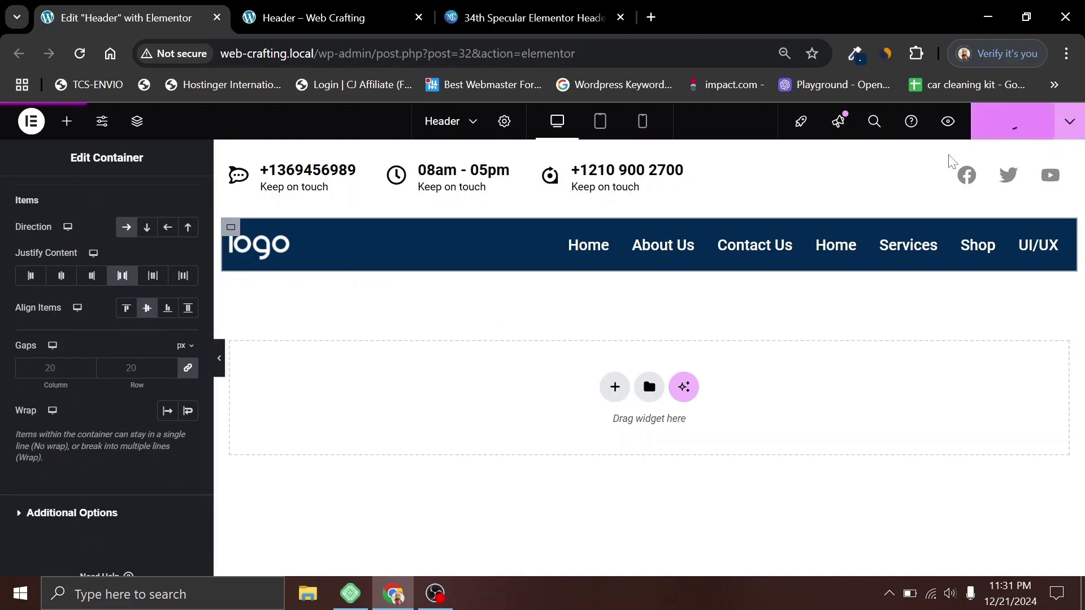
click(313, 17)
click(526, 18)
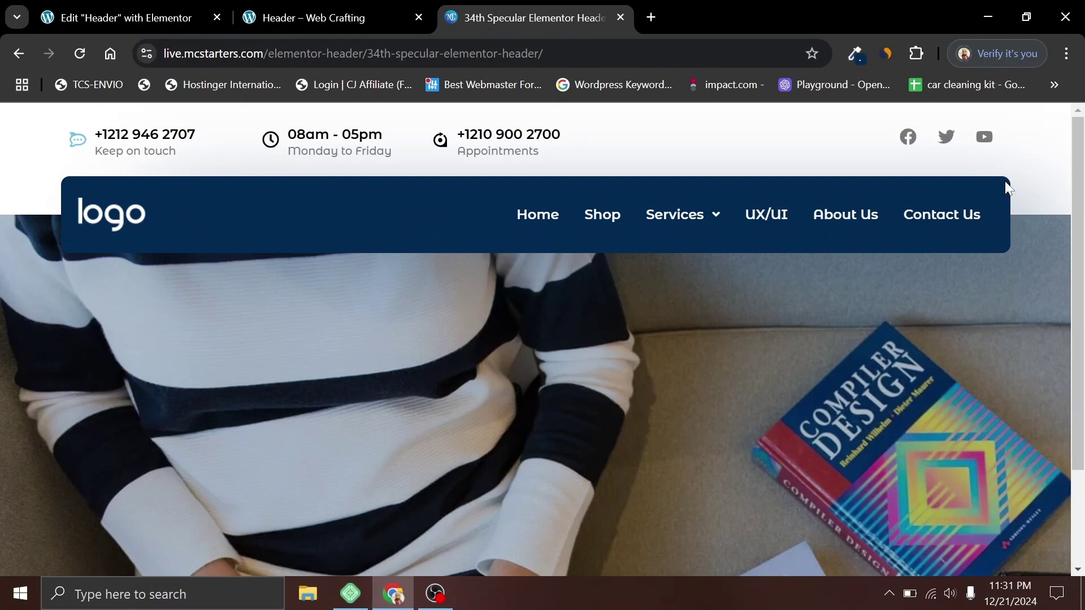
key(ctrl+shift+Tab)
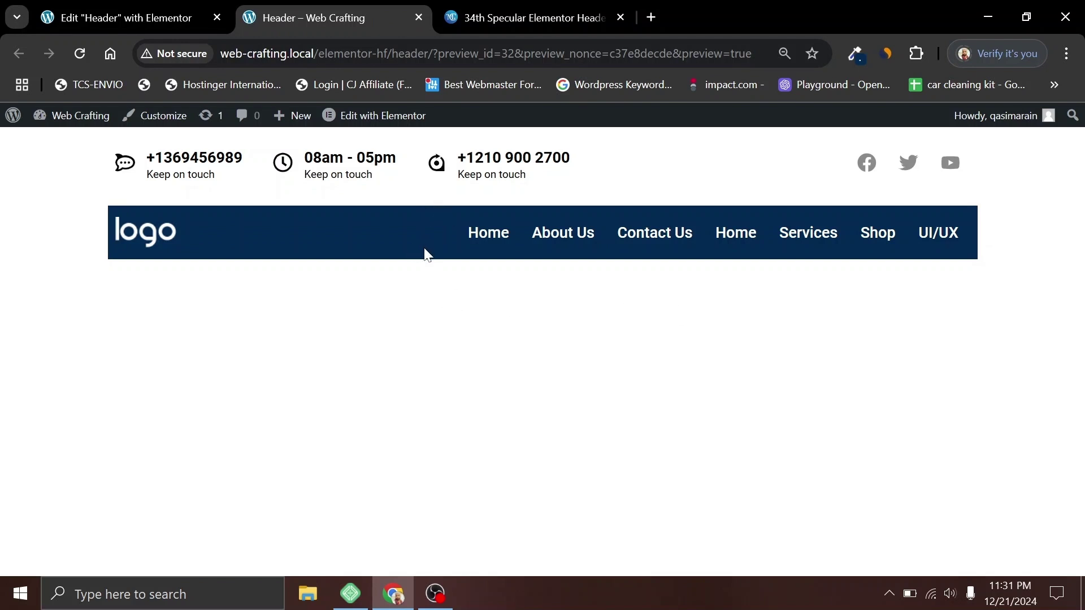
key(ctrl+shift+Tab)
click(645, 209)
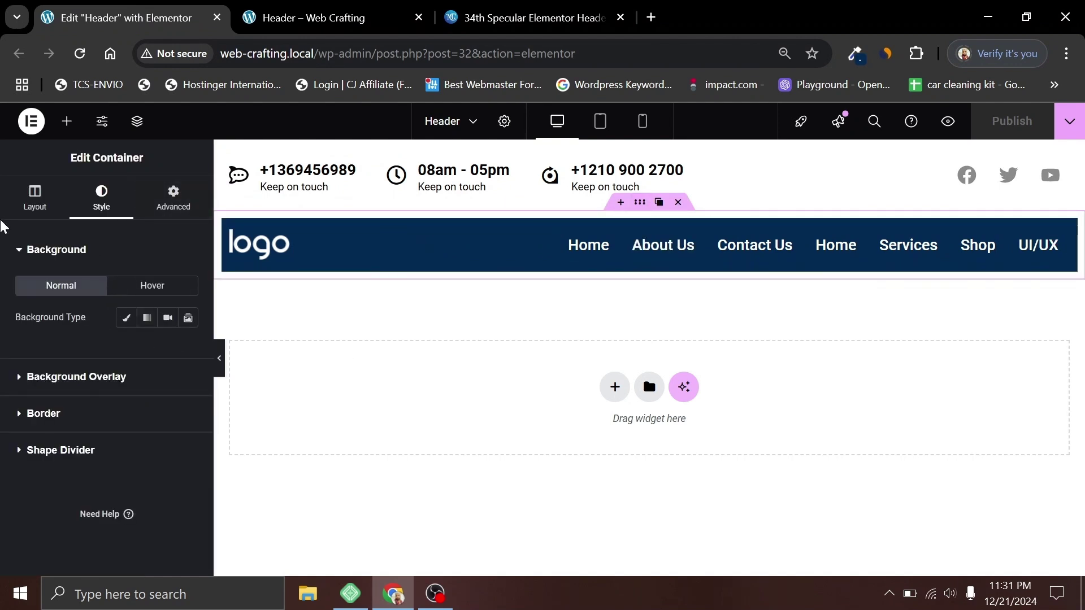
Step: Give the navy logo-and-menu bar a linked 10 px border radius
click(31, 197)
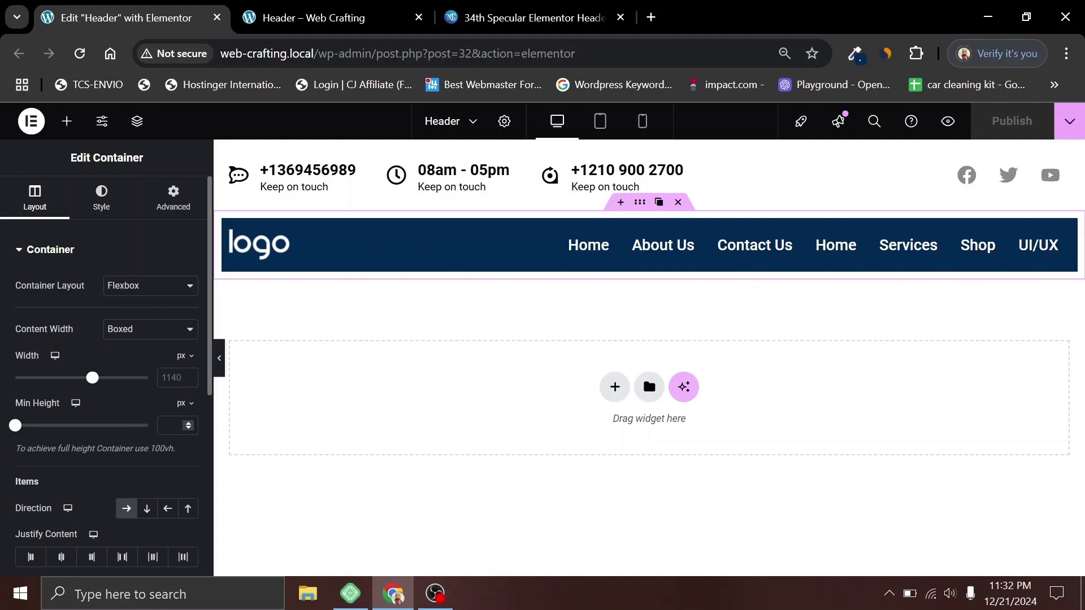
text(100)
click(101, 197)
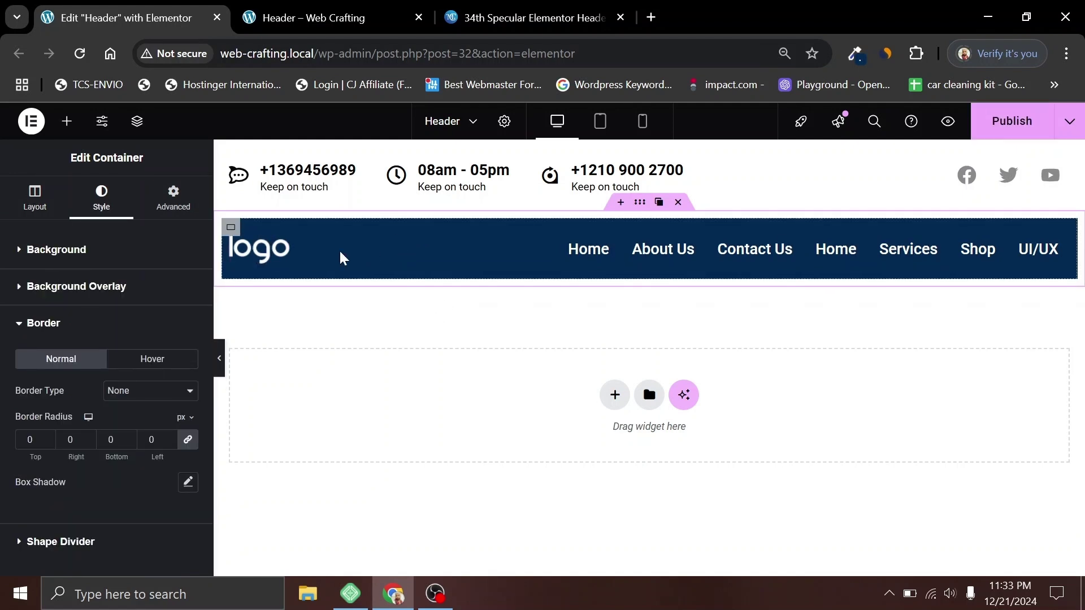
click(230, 228)
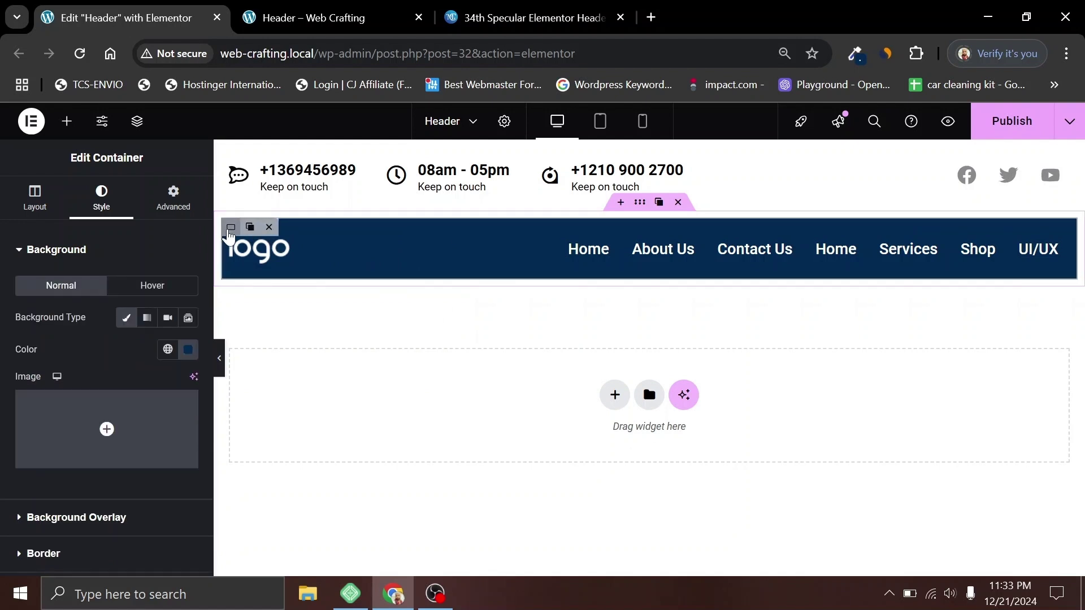
scroll(126, 303, down, 2)
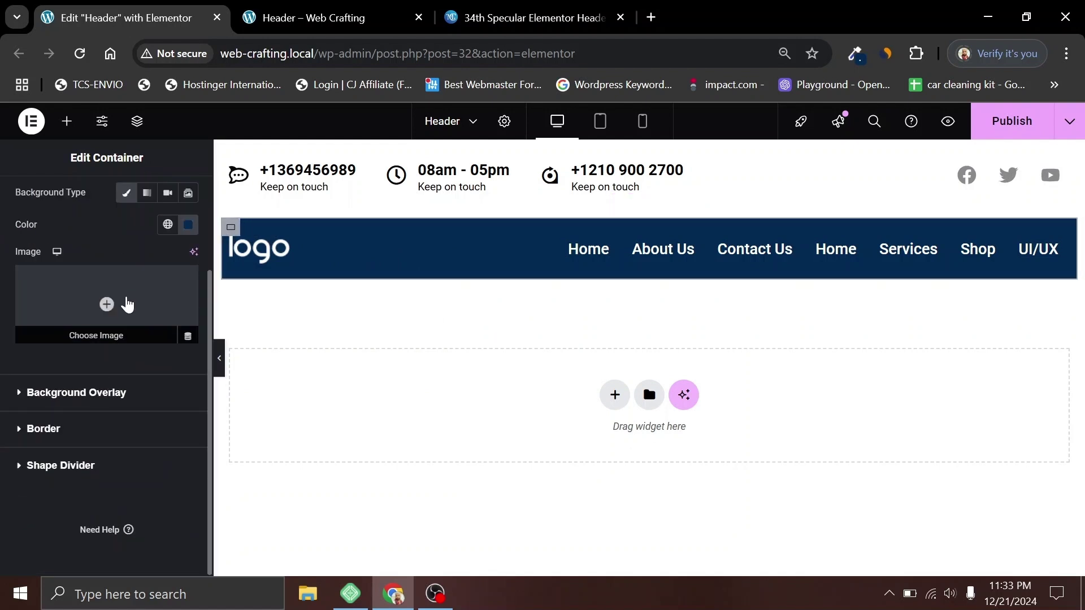
click(63, 437)
scroll(93, 281, down, 2)
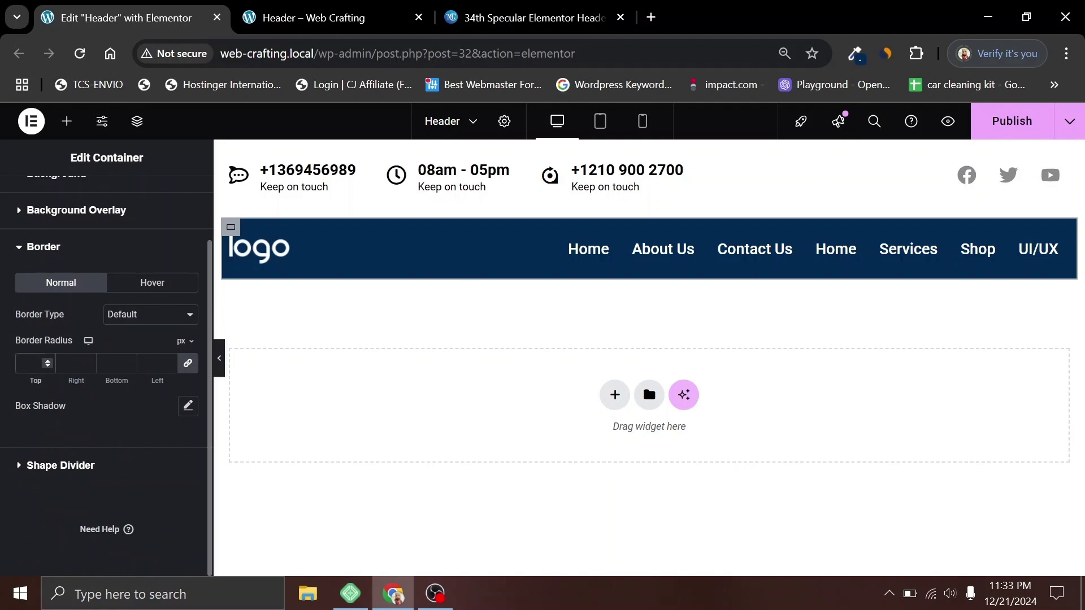
text(0)
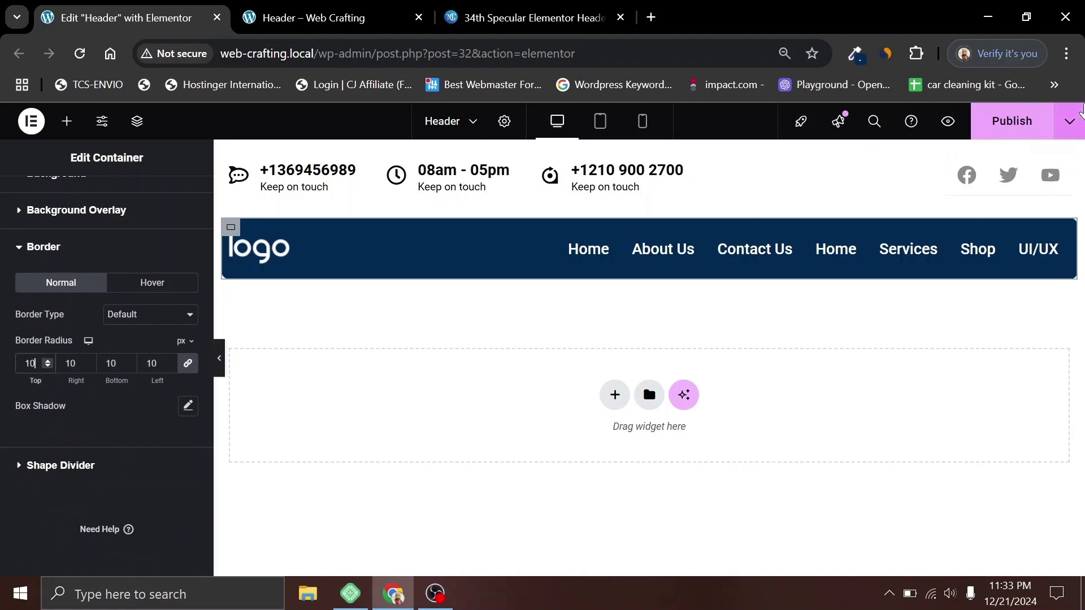
Step: Publish the rounded corners and compare the preview with the reference demo header
click(983, 135)
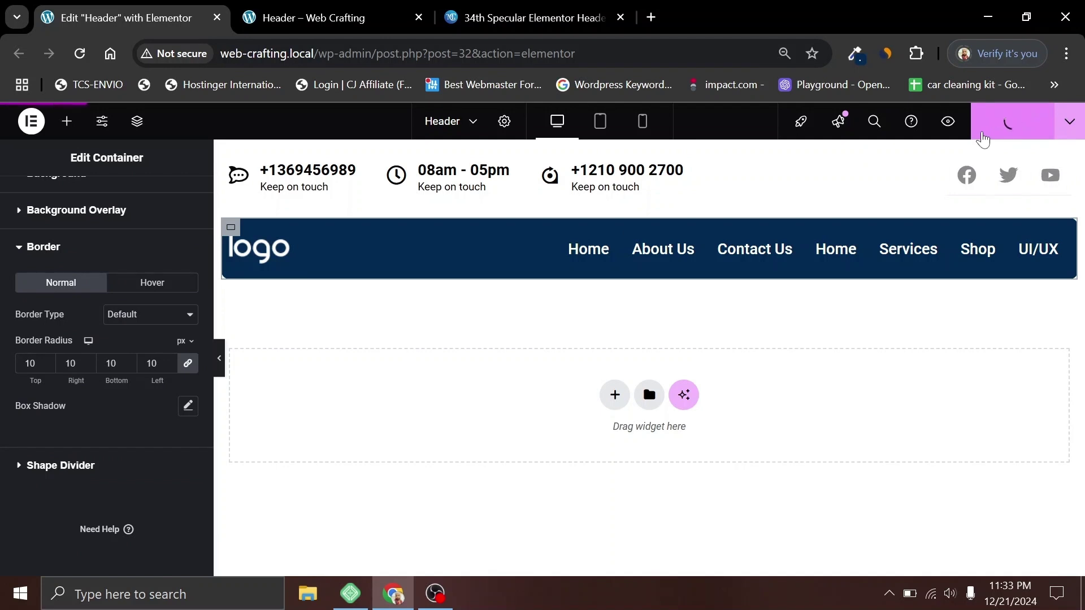
click(320, 15)
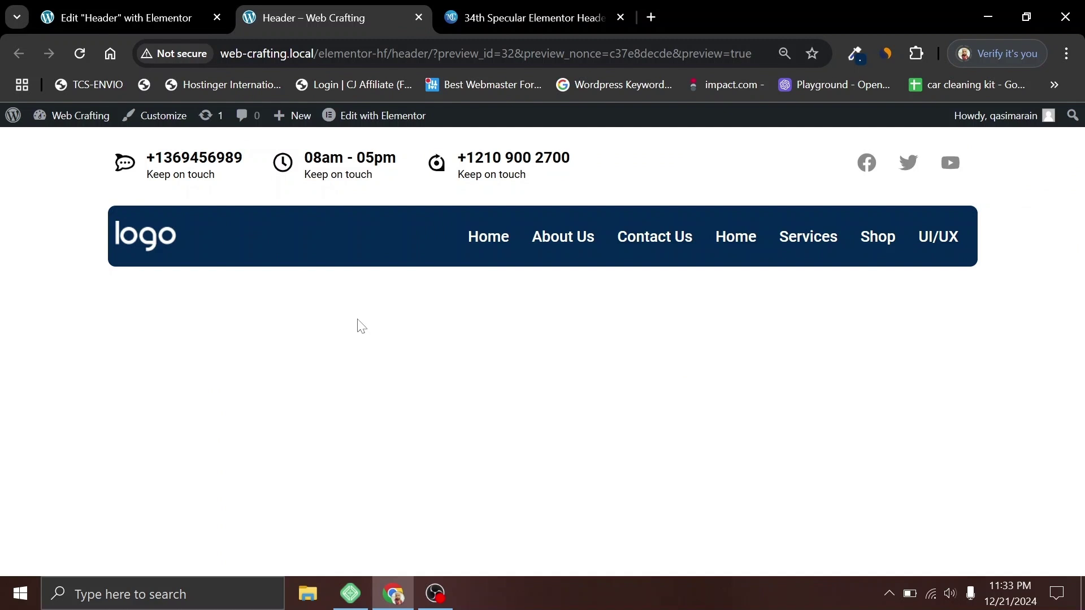
click(534, 13)
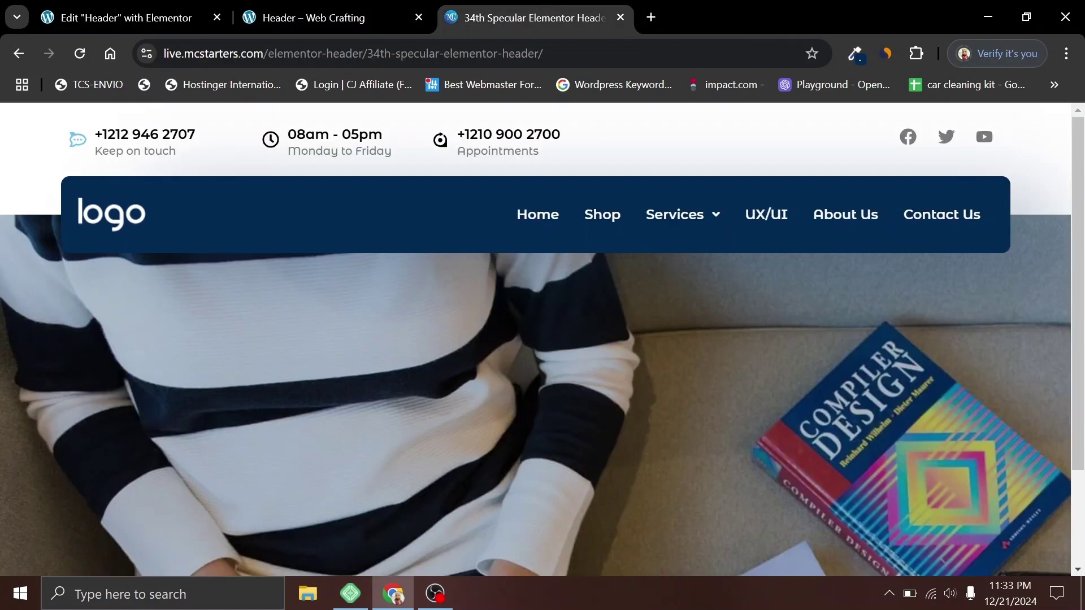
Step: Raise the outer header container's minimum height from 100 to 110
click(121, 17)
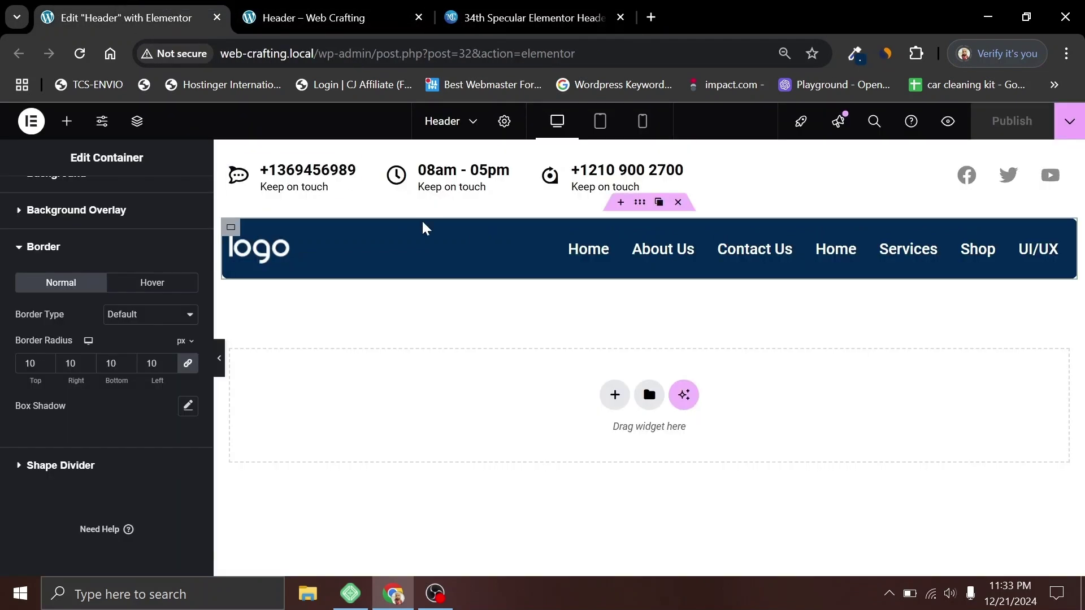
click(638, 204)
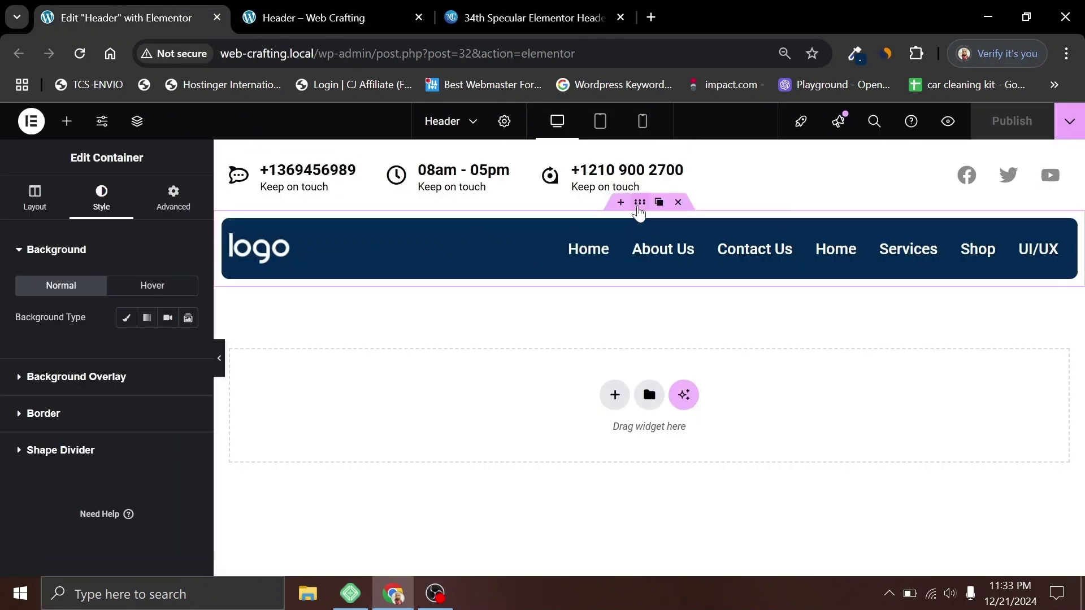
click(34, 217)
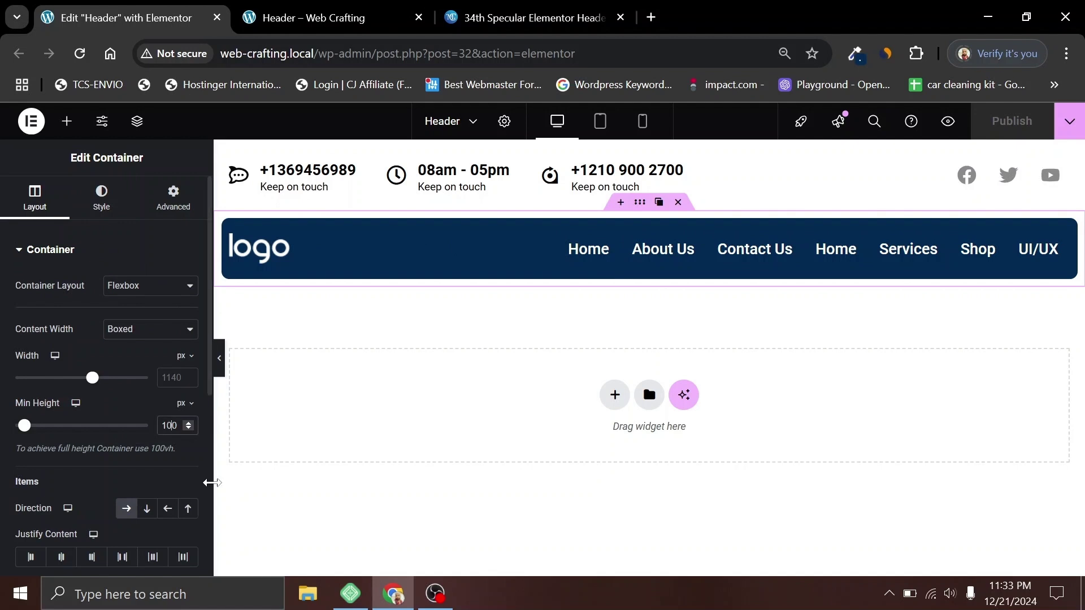
key(BackSpace)
text(1)
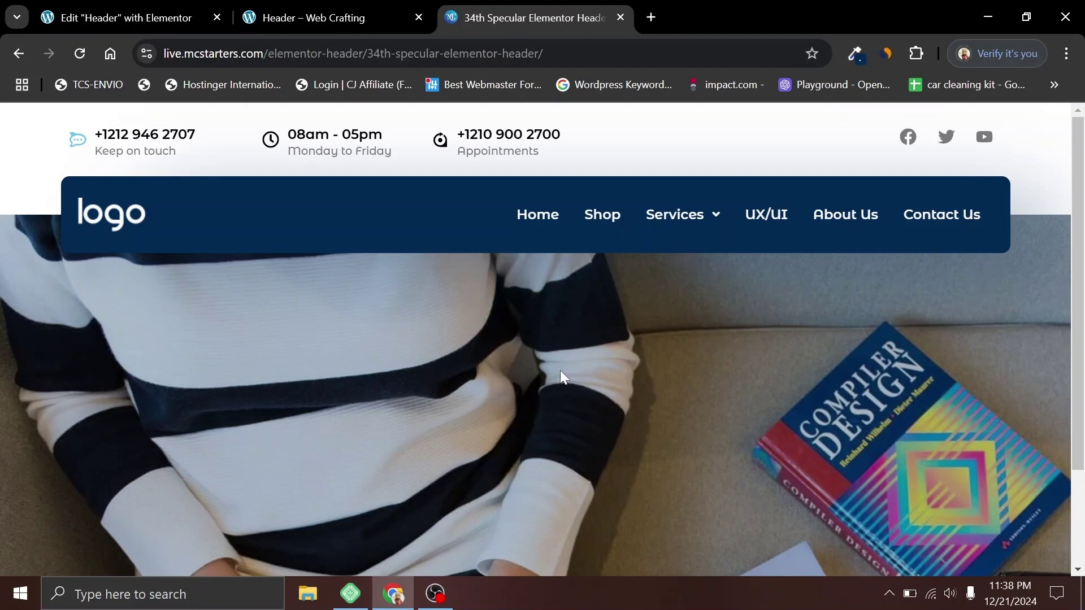
Step: Reselect the navy bar's inner container and expand its border settings
click(123, 19)
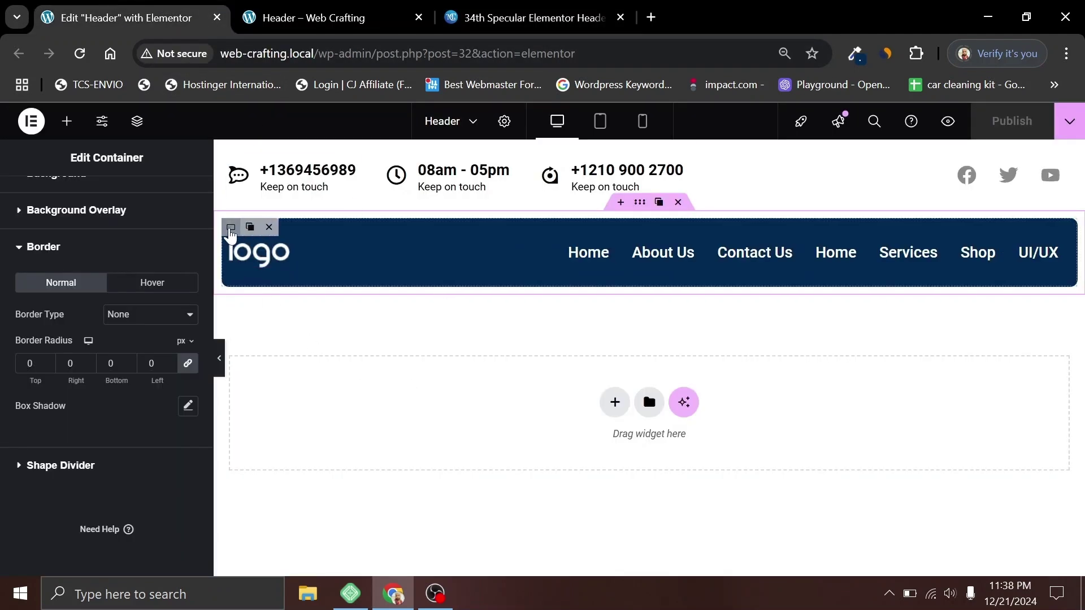
click(231, 229)
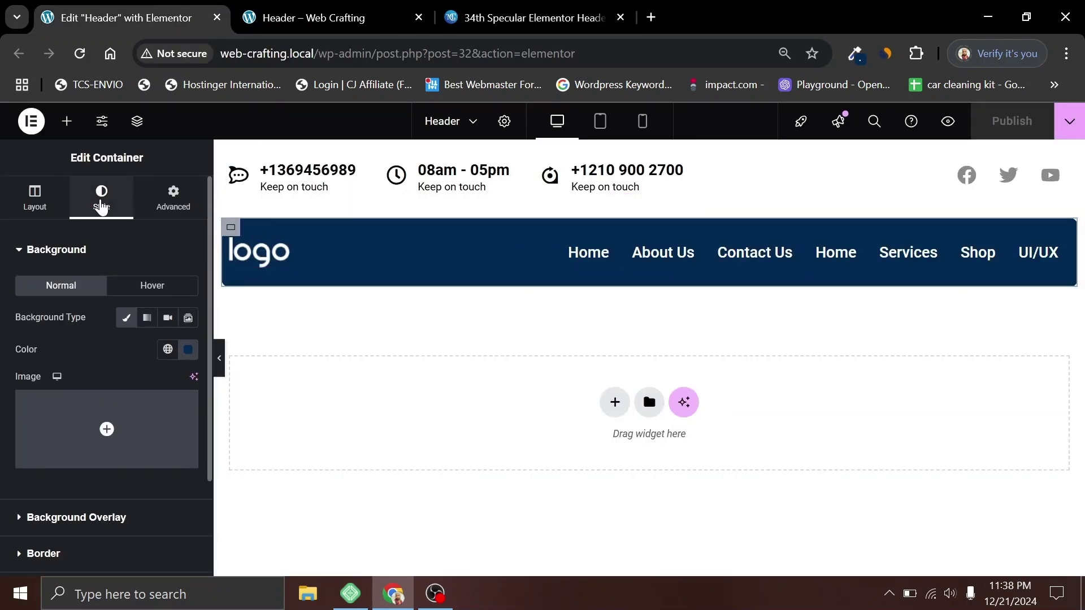
scroll(93, 390, down, 2)
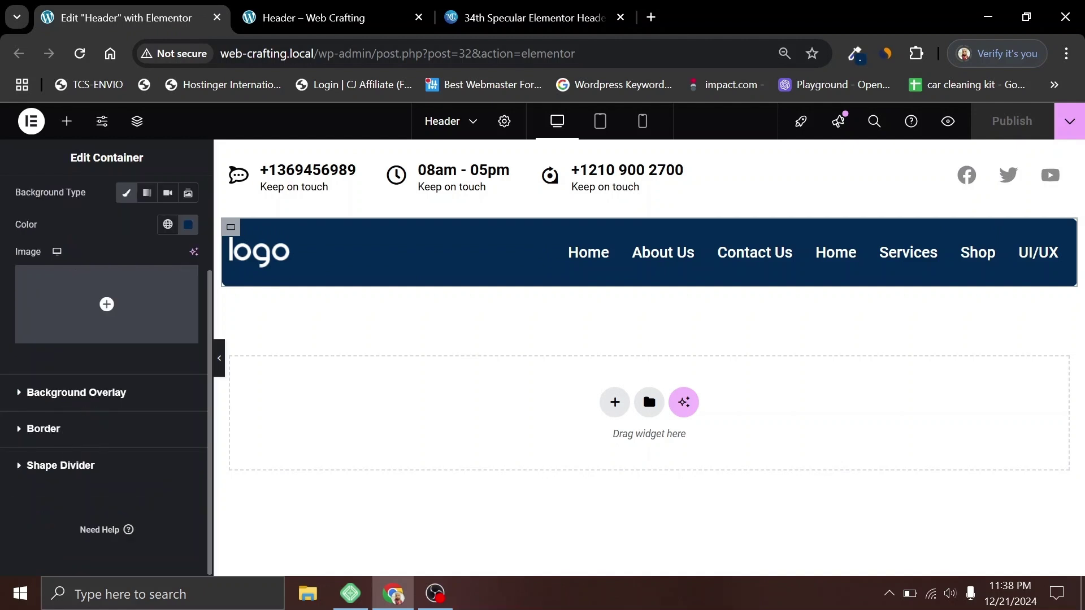
click(93, 429)
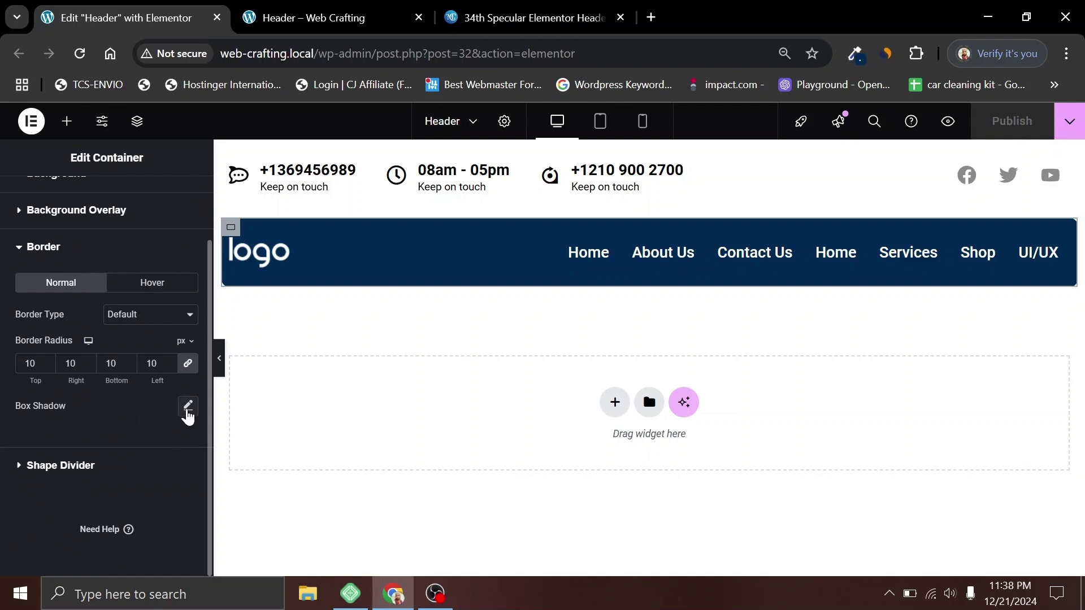
Step: Give the navy bar a box shadow with blur 15 and vertical offset 4, then reload the preview
click(188, 406)
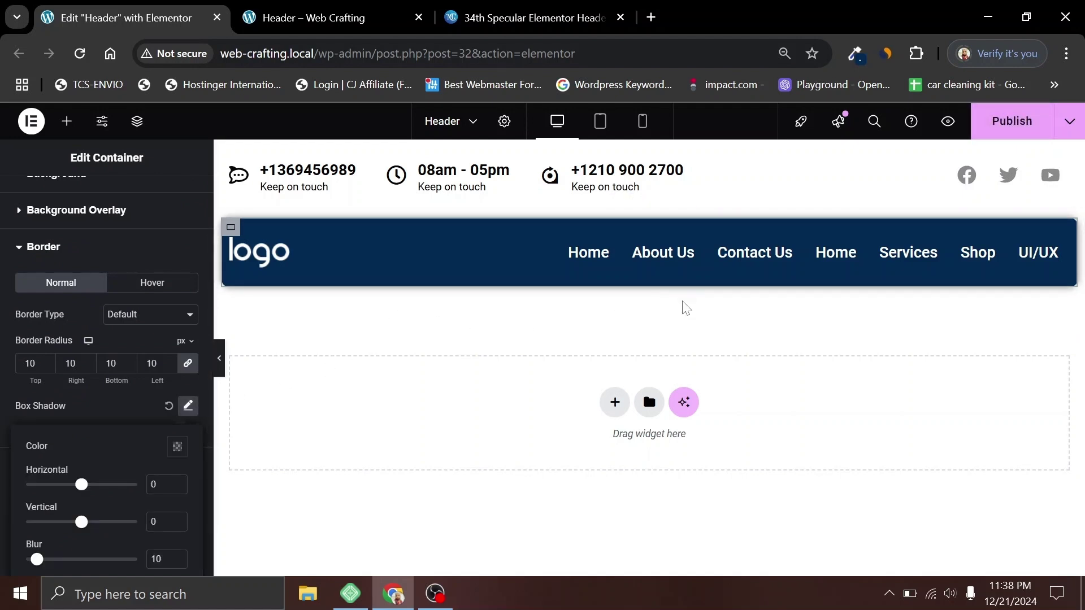
scroll(121, 398, down, 2)
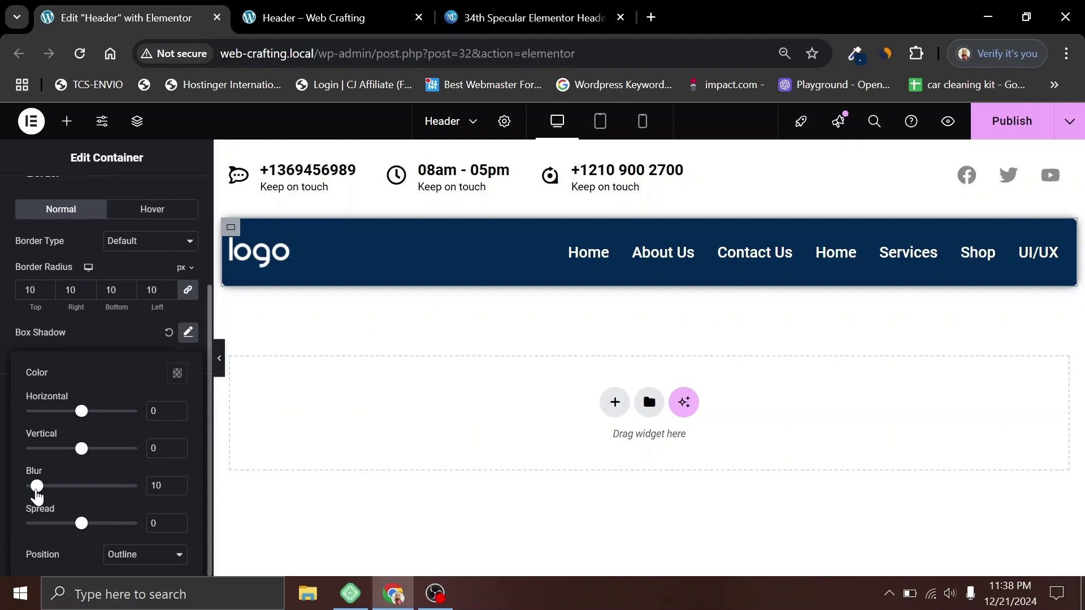
drag(37, 487, 44, 495)
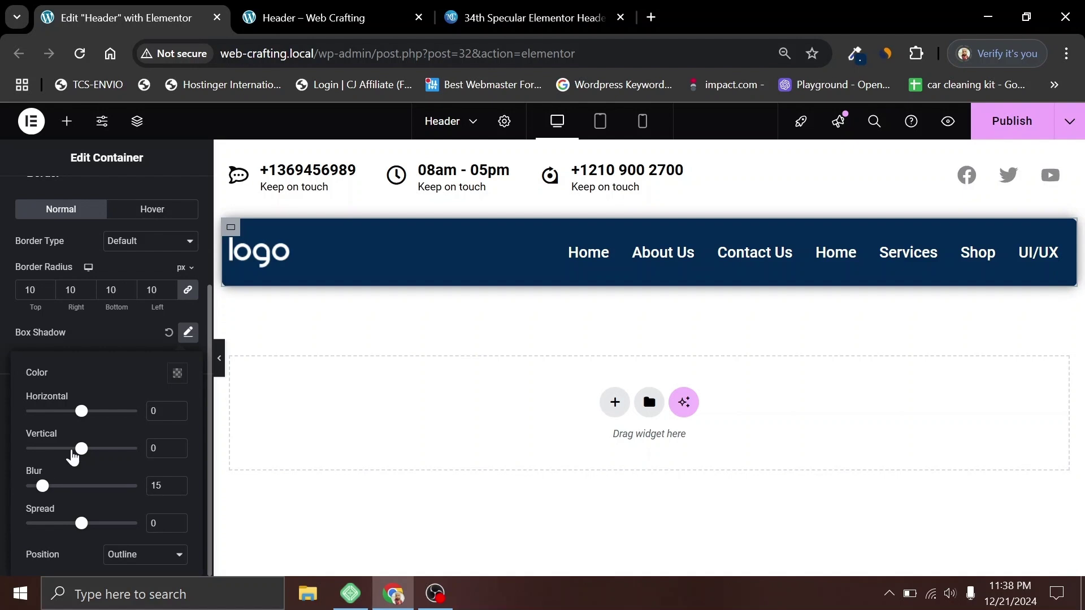
click(177, 446)
click(178, 446)
click(178, 446)
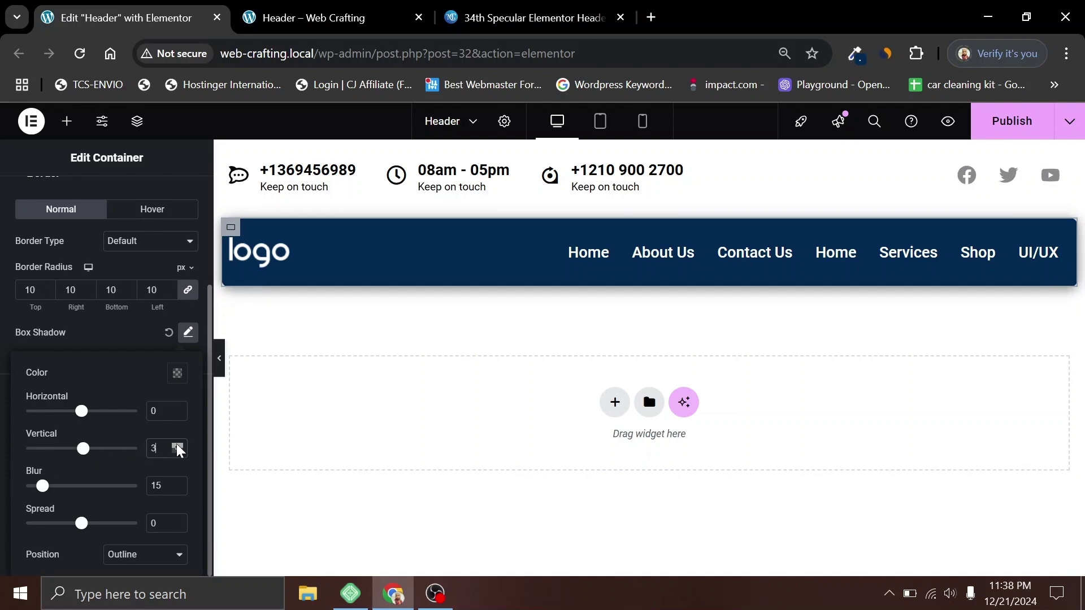
click(178, 446)
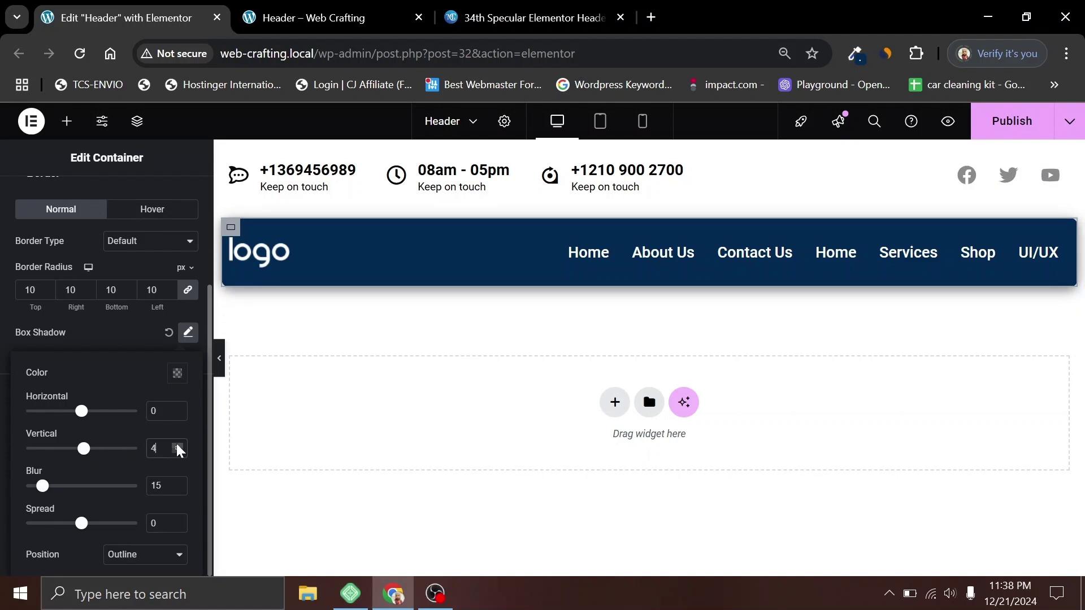
click(141, 332)
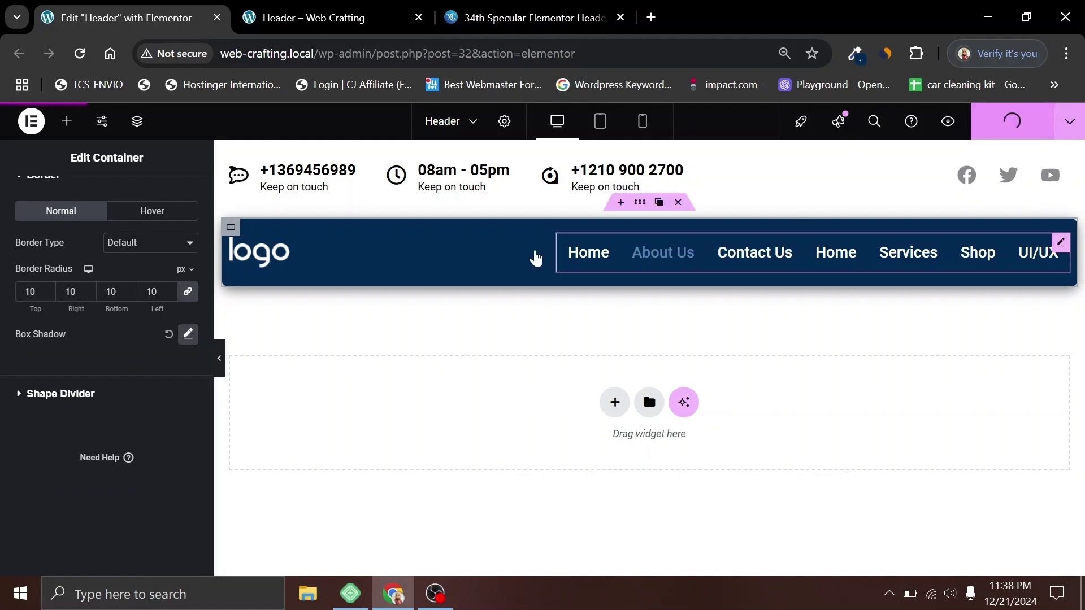
click(299, 9)
key(F5)
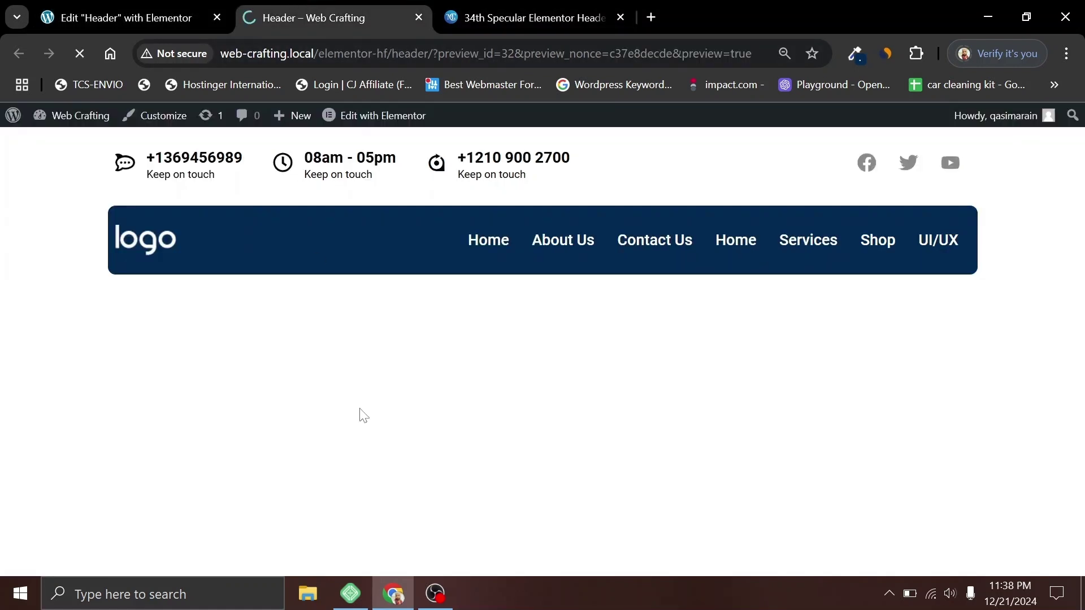